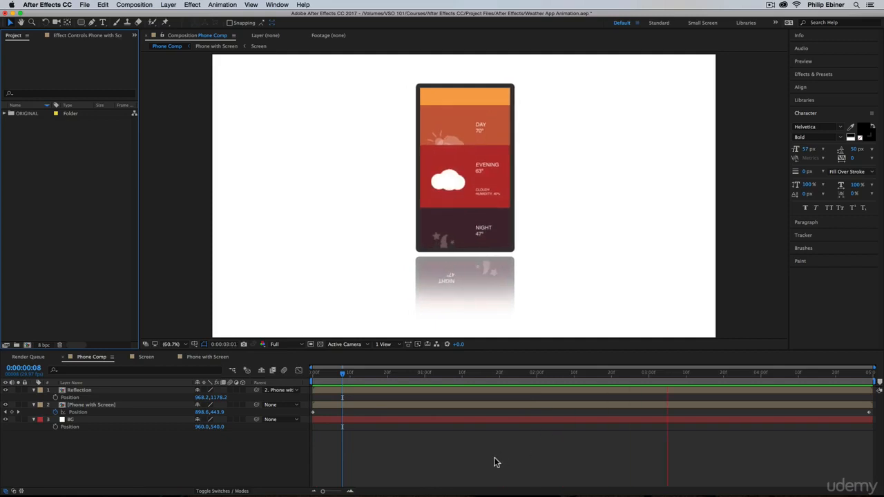
Show the title/action safe guides in Phone Comp, scrub through the finished phone animation, and return to the first frame.
key("space")
key("apostrophe")
left_click(388, 375)
left_click_drag(389, 376, 462, 373)
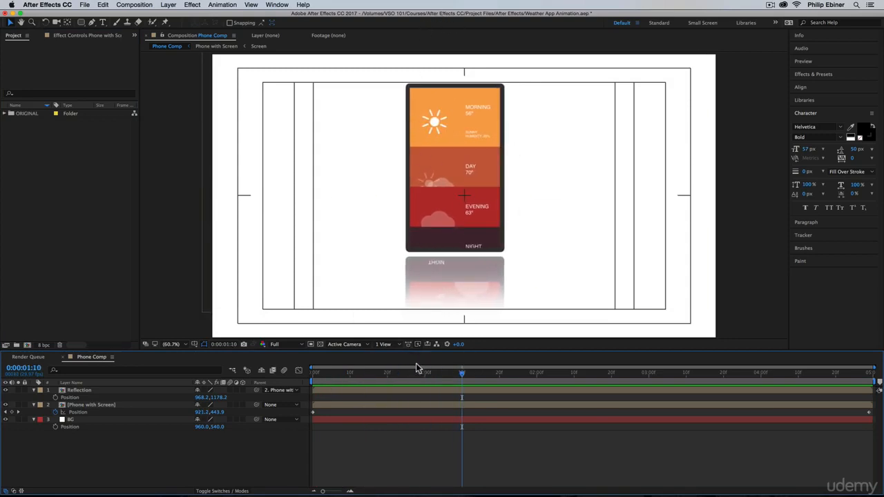
left_click_drag(415, 375, 750, 356)
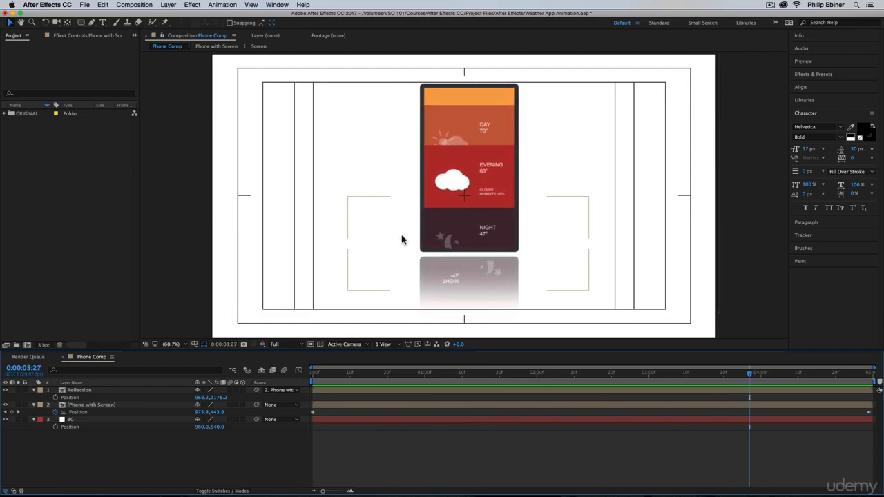
left_click(481, 375)
key("Home")
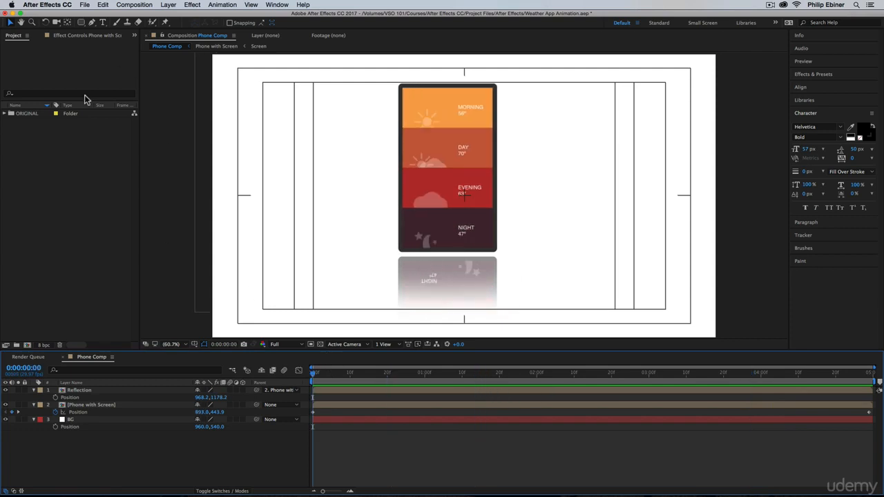
Create a new composition with a width of 1080 px and a height of 1920 px.
left_click(28, 345)
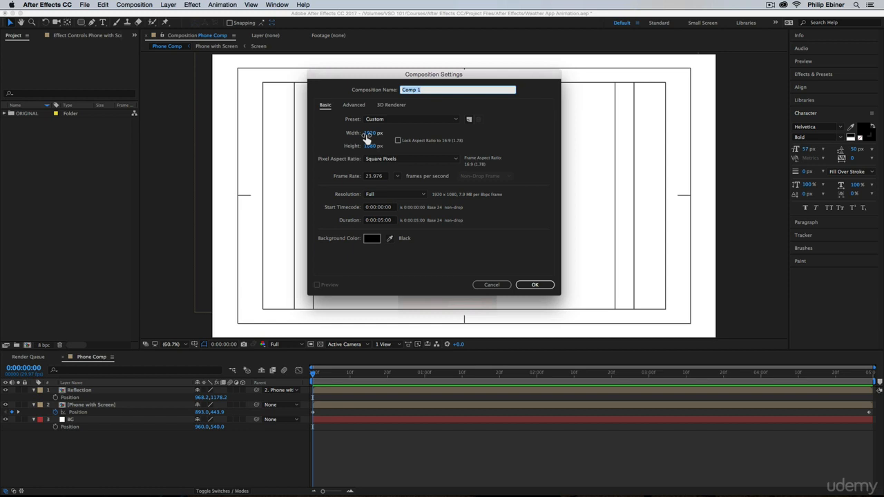
left_click(366, 134)
type("1")
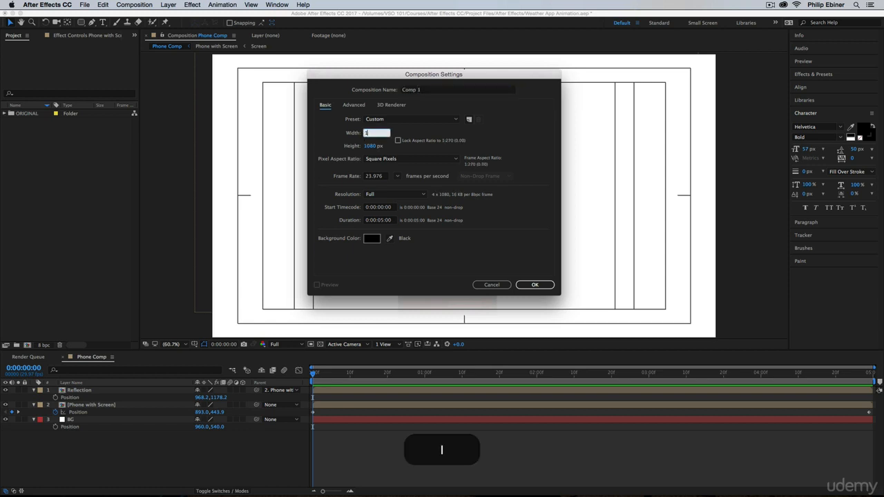
type("080")
left_click(372, 145)
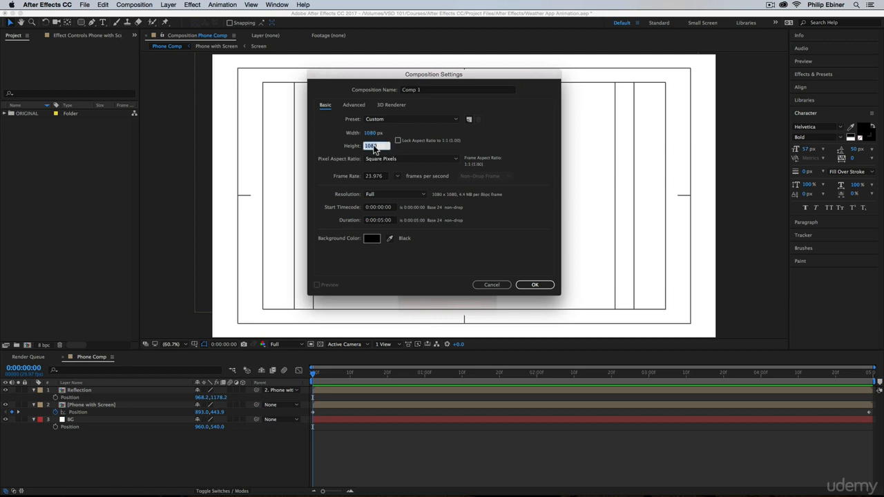
type("1920")
left_click(534, 283)
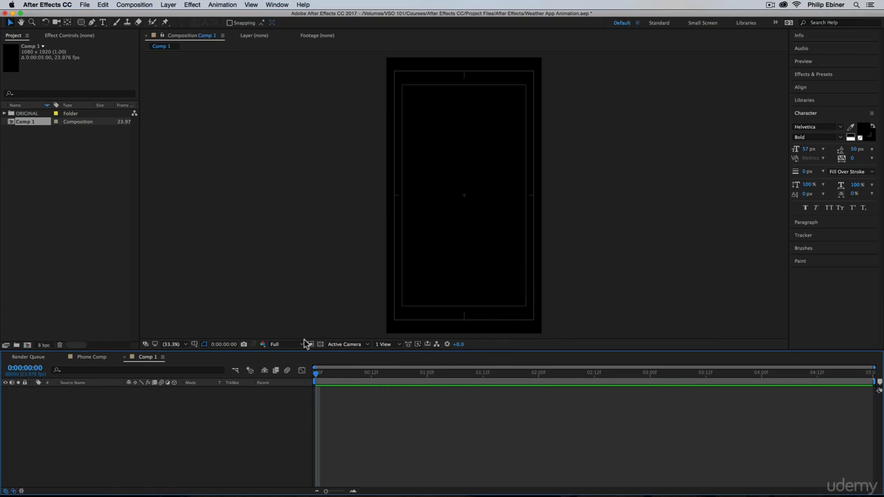
Hide the title/action safe guides in the new composition and rename it APP.
left_click(195, 345)
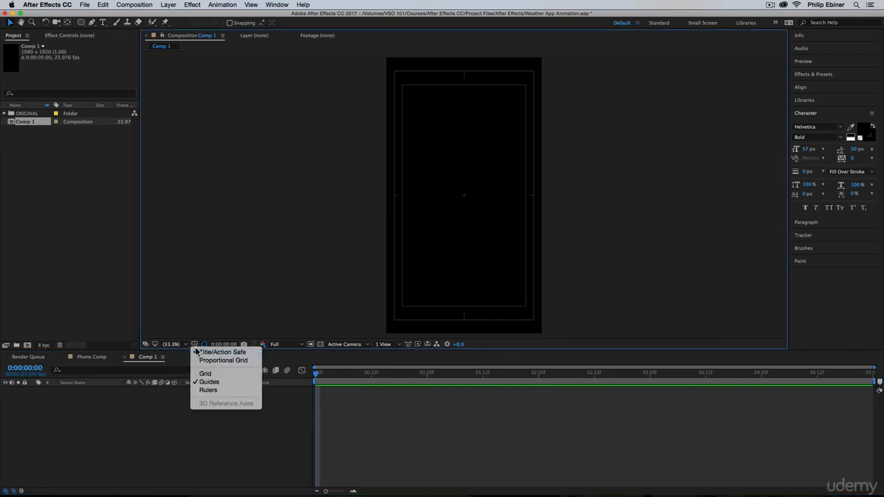
left_click(212, 353)
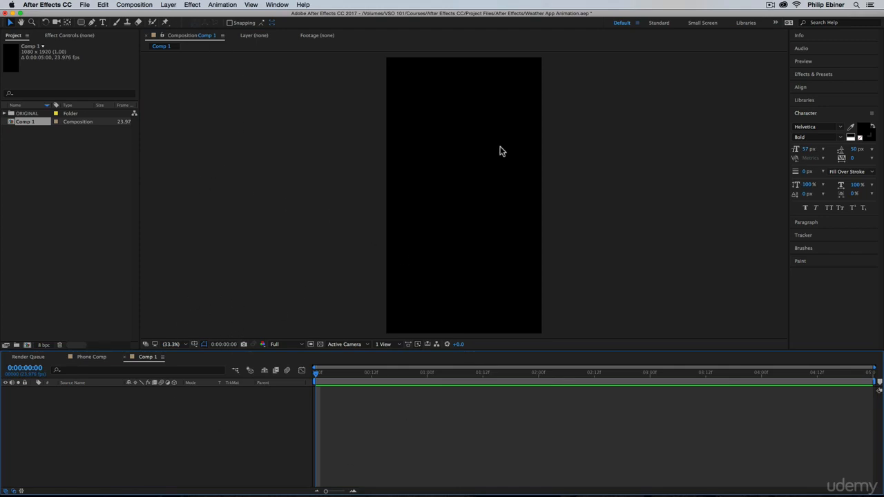
left_click(95, 357)
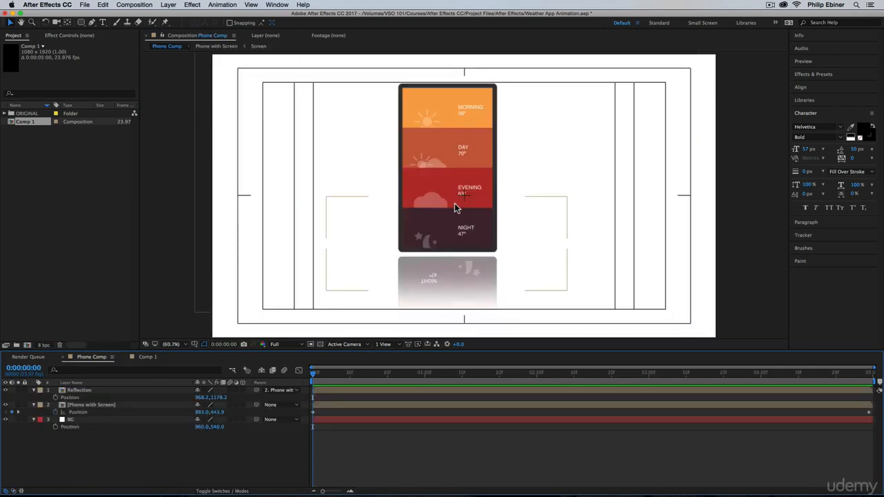
left_click(149, 357)
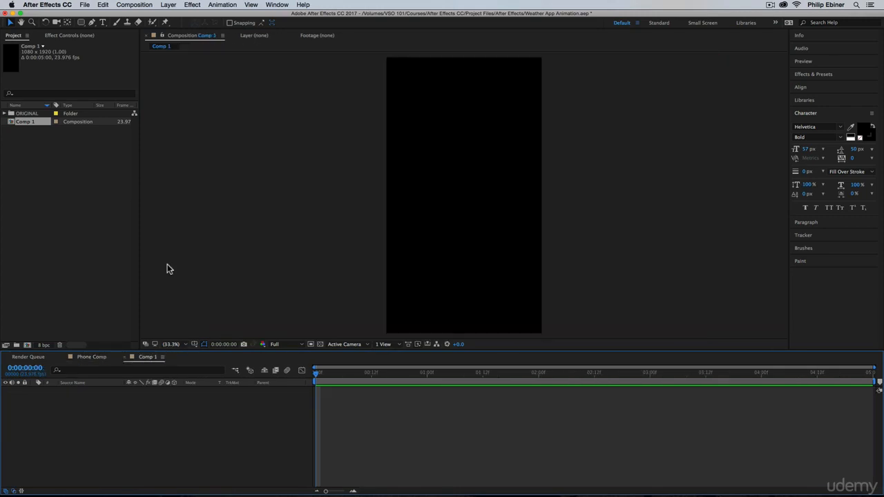
left_click(20, 123)
key("Return")
type("APP")
key("shift+Return")
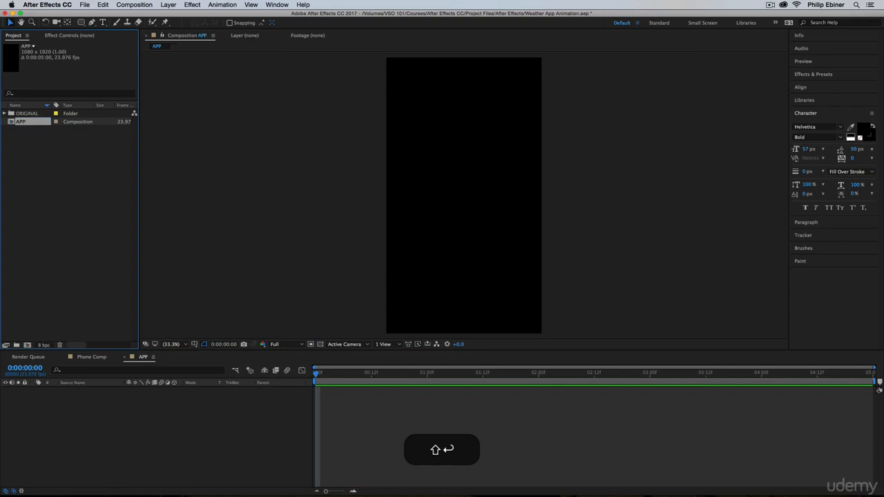
Add a rectangle shape layer with an orange fill that covers the whole APP composition.
left_click(80, 23)
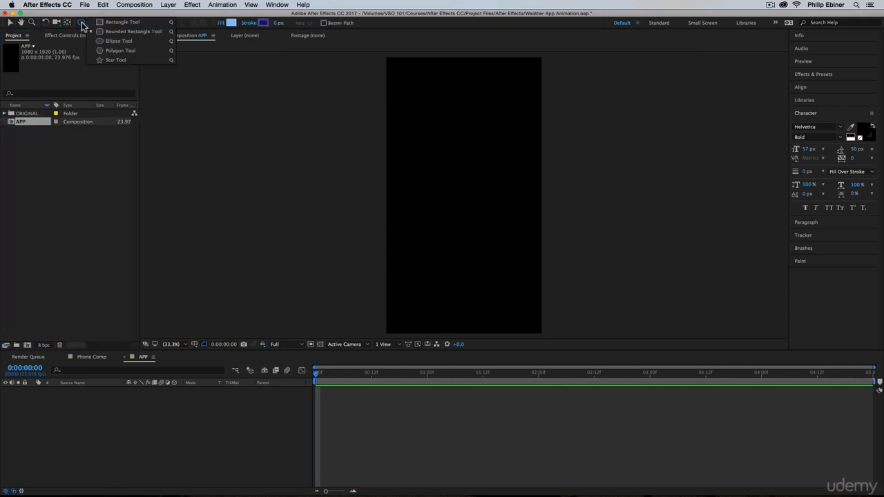
left_click(121, 22)
left_click(230, 22)
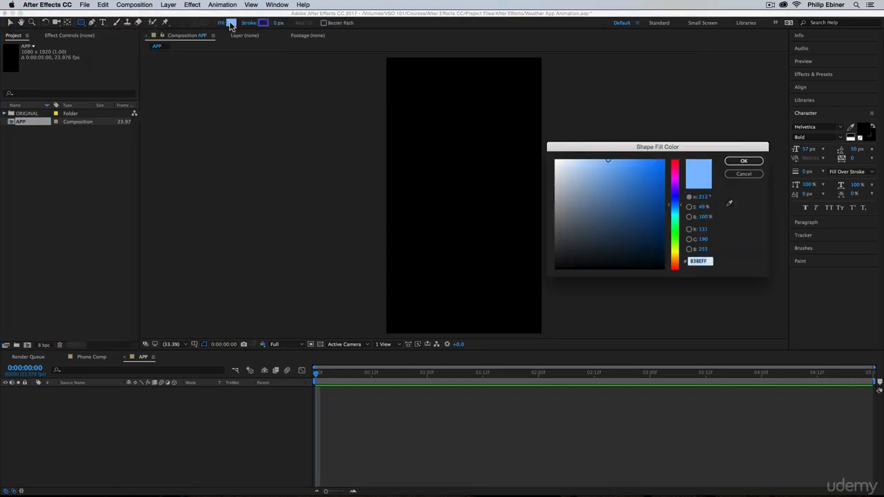
left_click_drag(675, 242, 681, 264)
left_click_drag(608, 160, 632, 159)
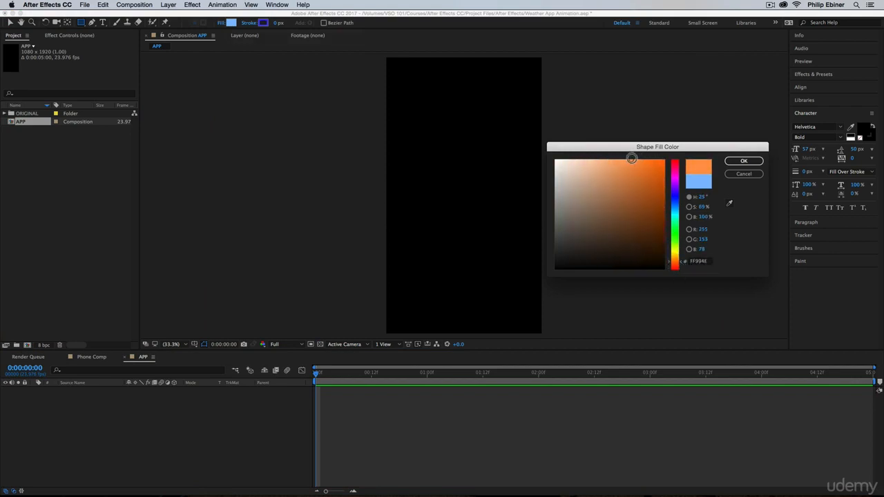
left_click(744, 161)
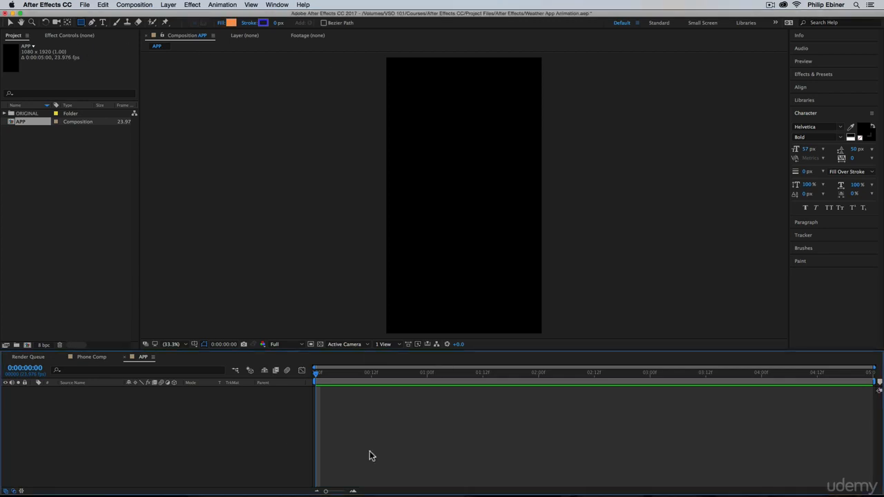
double_click(81, 22)
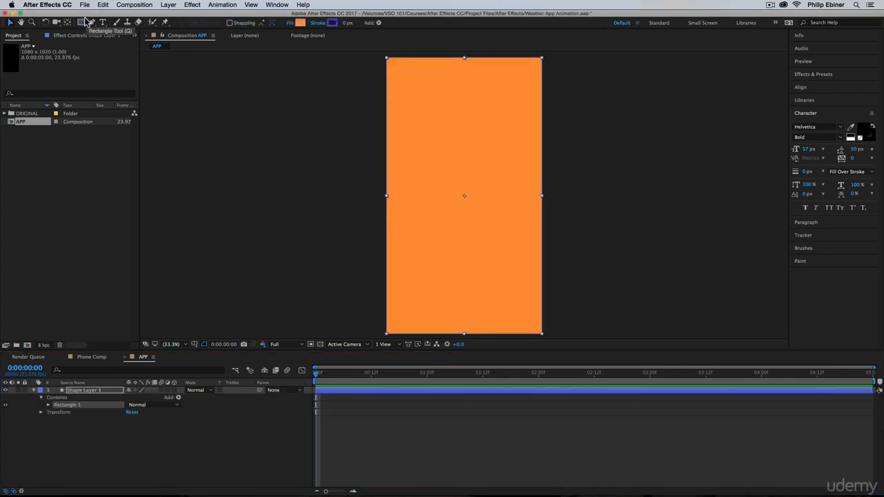
key("v")
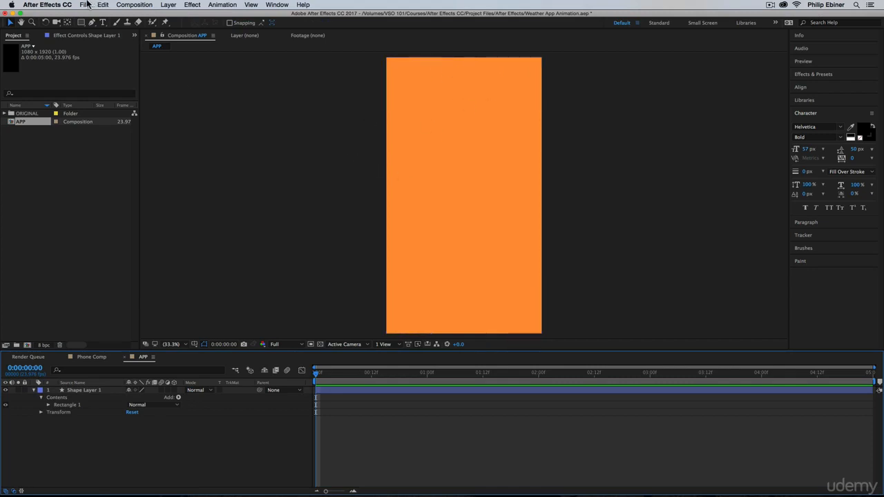
Display the grid over the APP composition and check the Snap to Grid option.
left_click(250, 5)
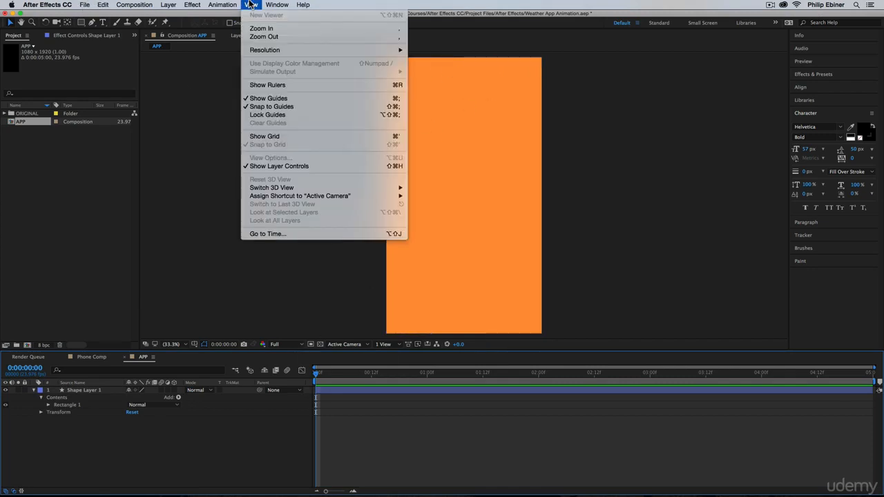
left_click(285, 138)
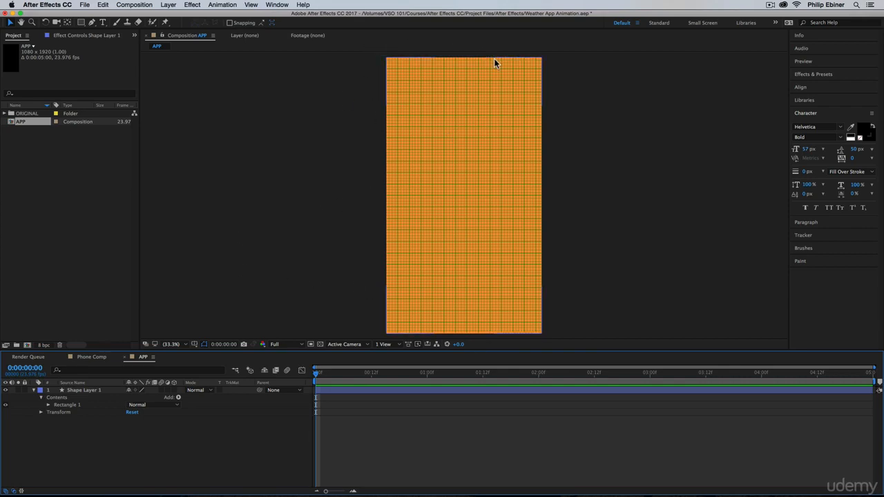
left_click(250, 5)
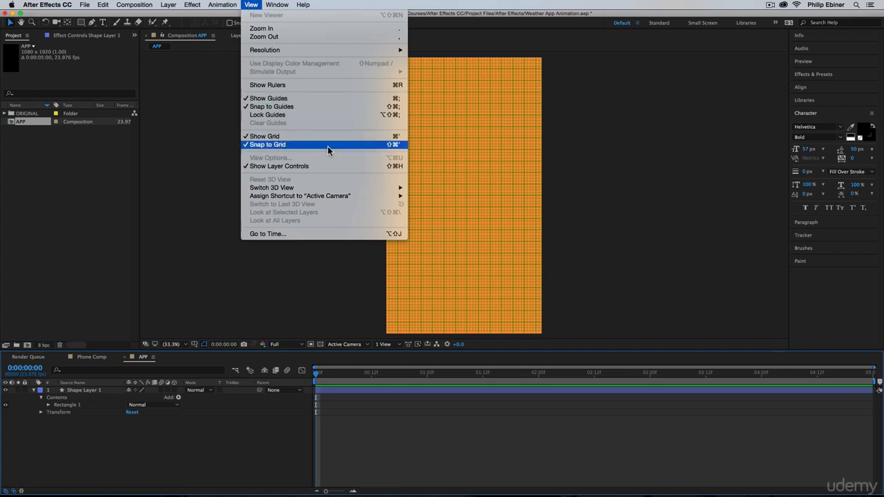
left_click(385, 429)
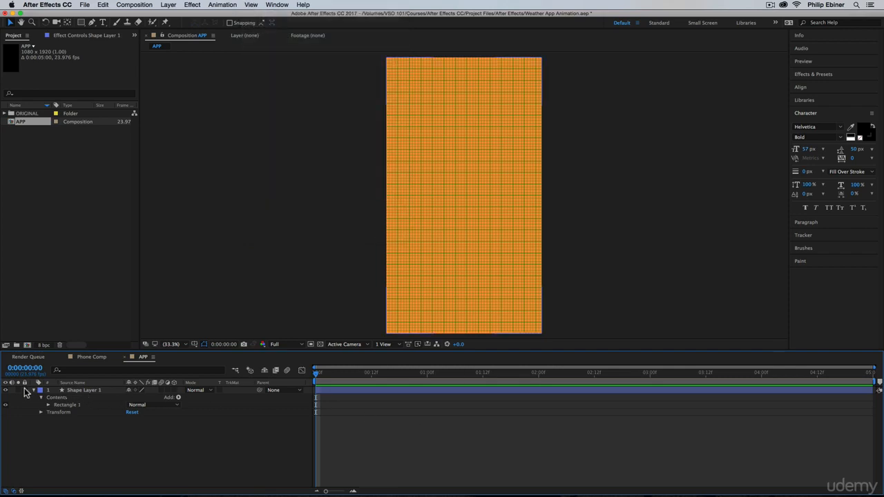
Collapse the orange shape layer's properties and rename the layer MORNING.
left_click(32, 391)
left_click(78, 391)
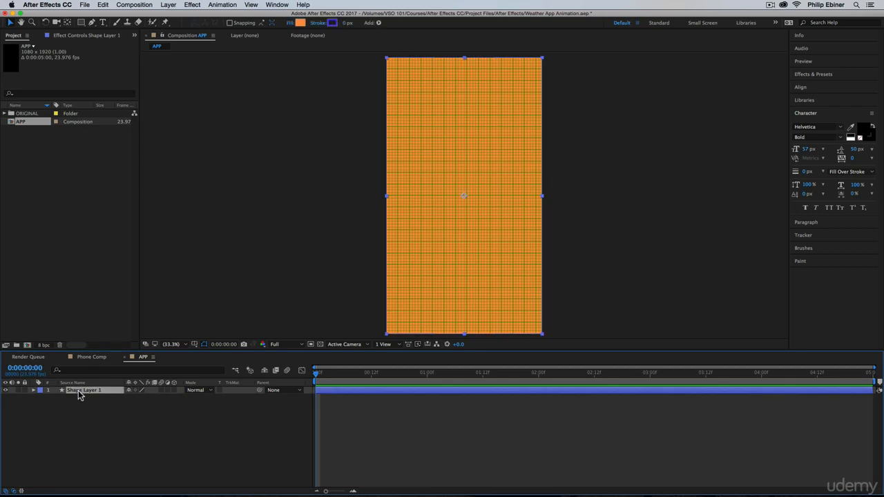
key("Return")
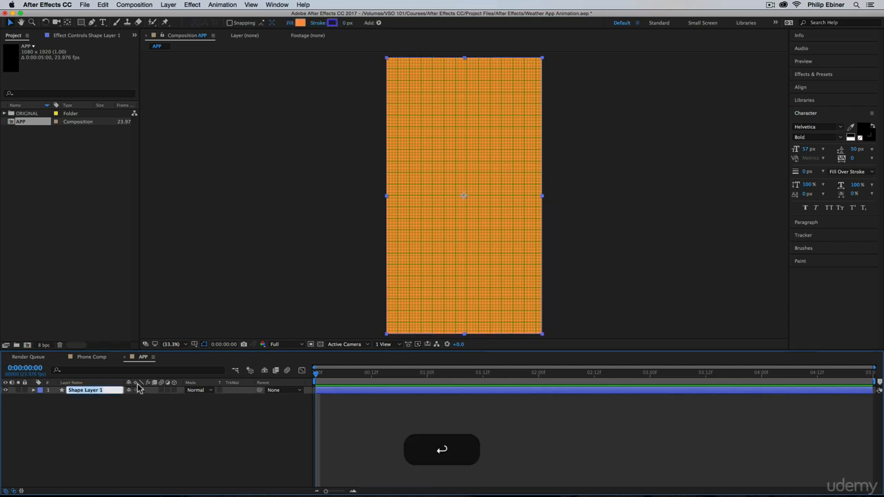
left_click(102, 359)
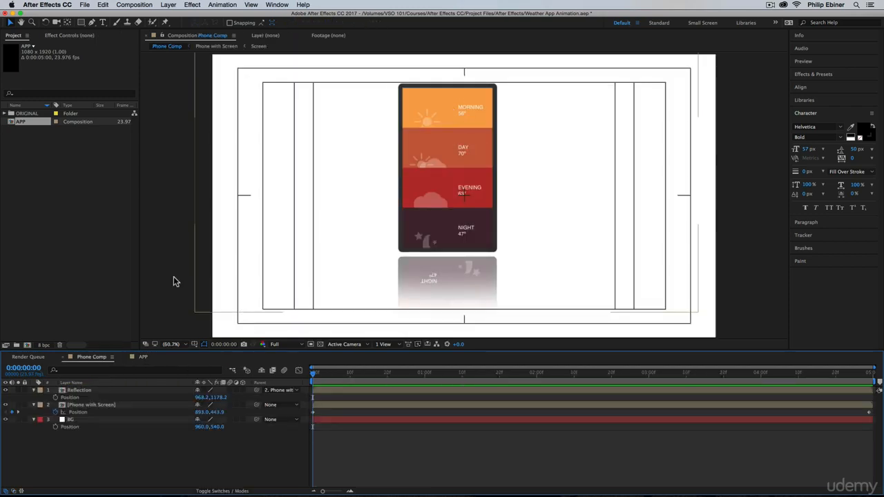
left_click(143, 357)
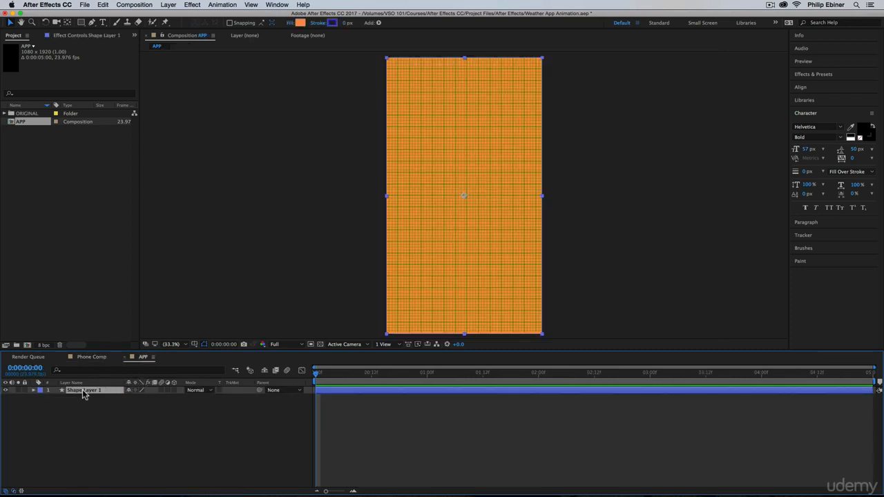
key("Return")
type("MORNING")
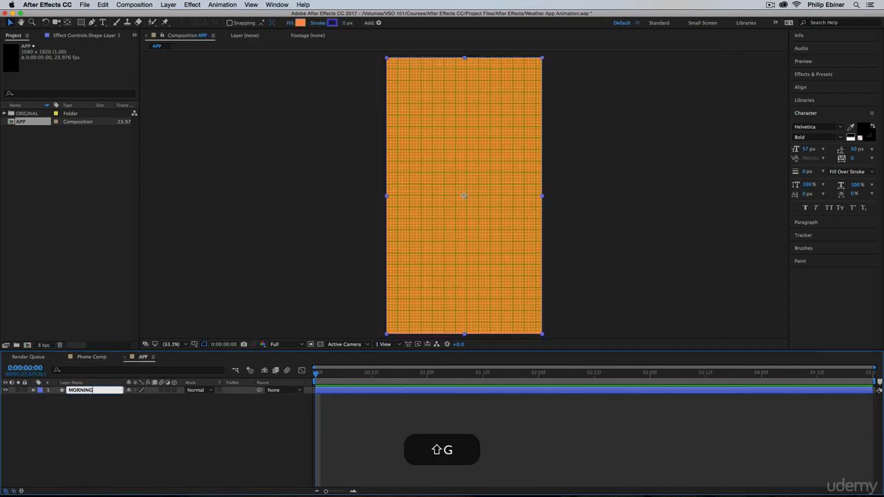
key("shift+Return")
Duplicate the MORNING layer and rename the copy DAY.
key("super+d")
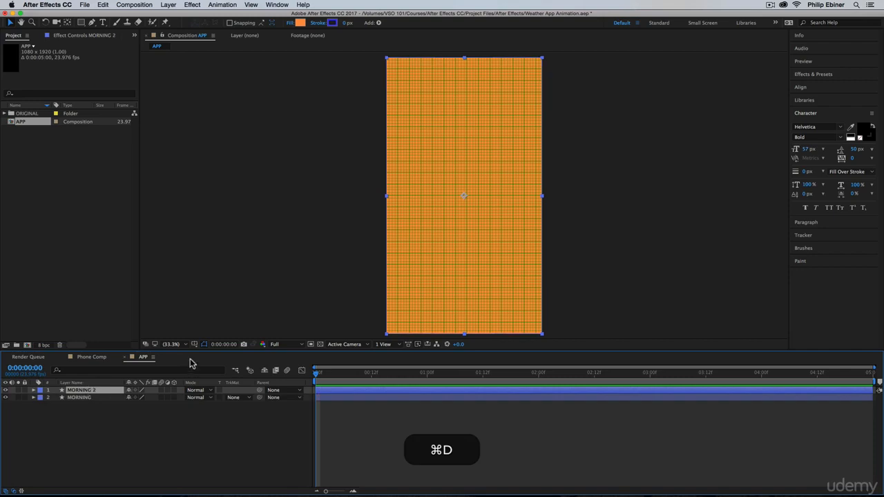
key("Return")
type("DAY")
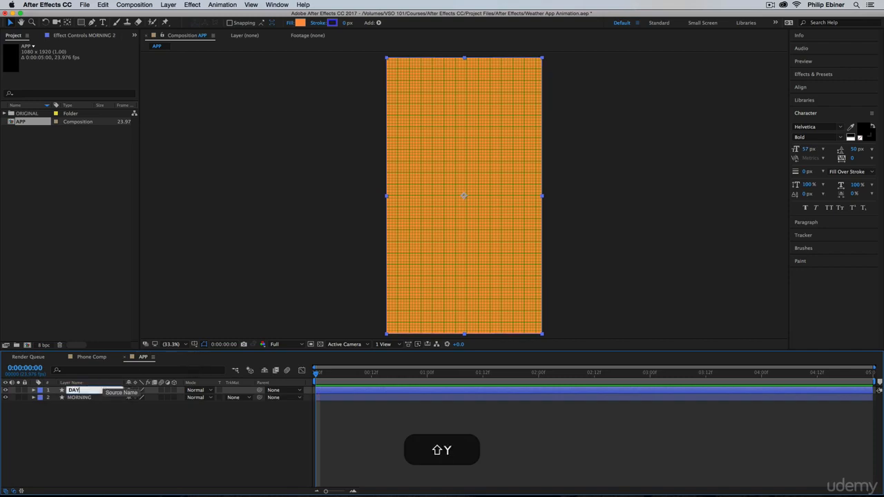
key("shift+Return")
Change the DAY layer's fill to red-orange E65D2C and move the layer down by a quarter of the frame height.
left_click(95, 357)
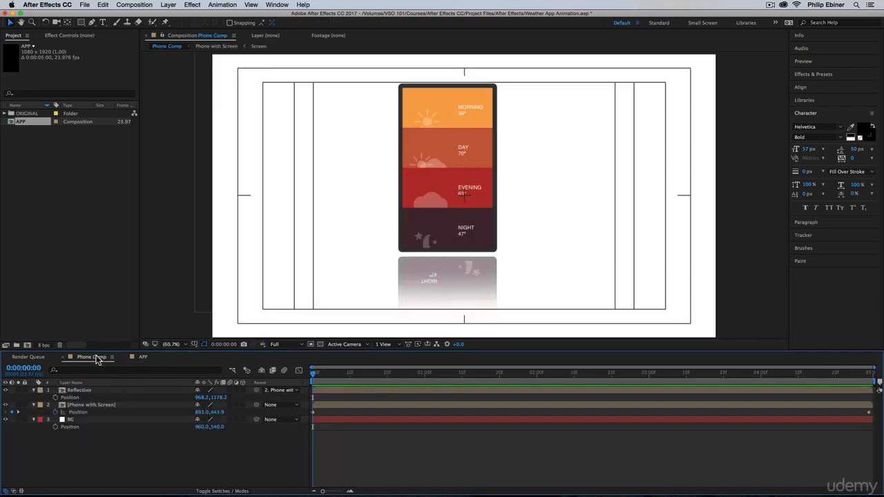
left_click(143, 357)
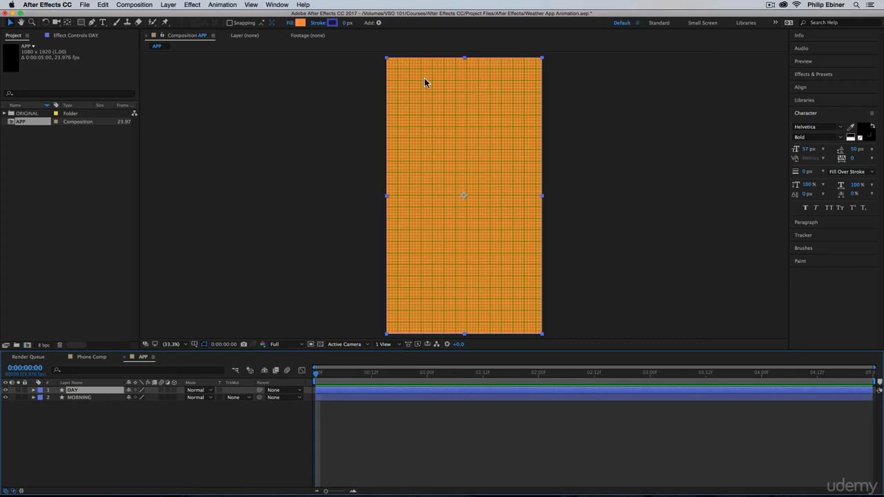
left_click(300, 24)
mouse_move(650, 174)
left_mouse_down()
mouse_move(650, 194)
mouse_move(643, 169)
left_mouse_up()
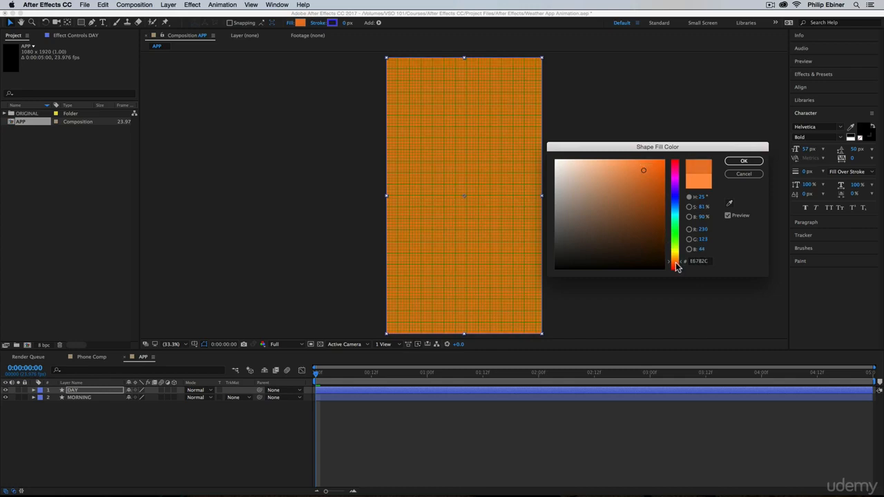
left_click_drag(677, 268, 677, 269)
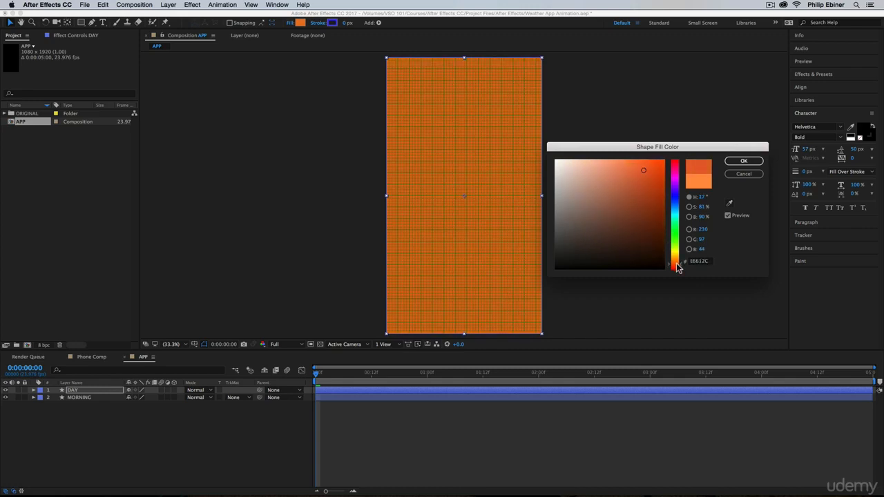
left_click(744, 161)
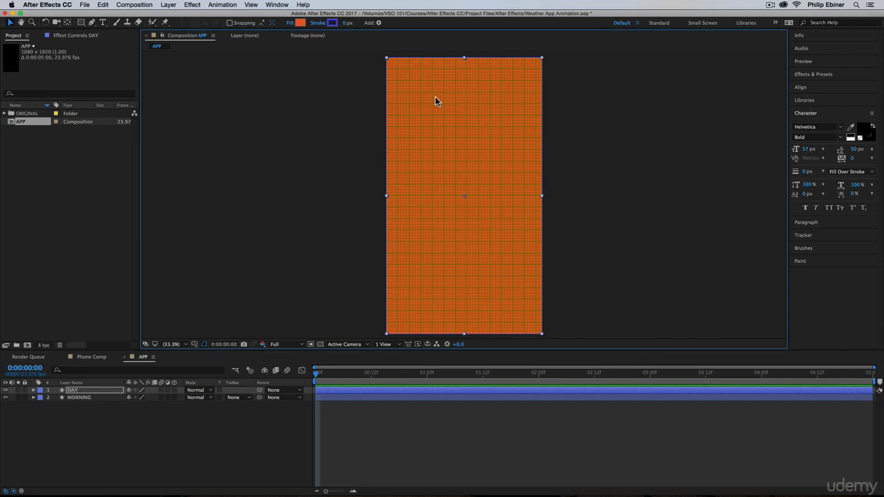
left_click_drag(435, 97, 433, 166)
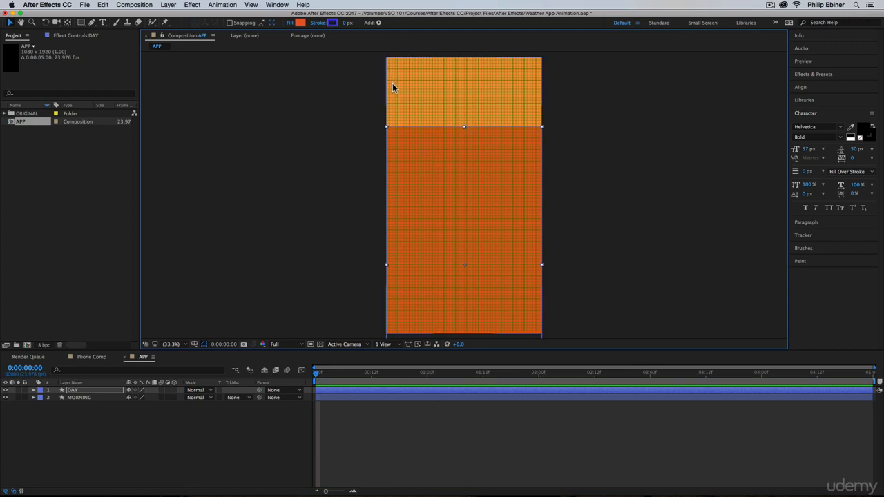
Duplicate the DAY layer and rename the copy EVENING.
left_click(586, 150)
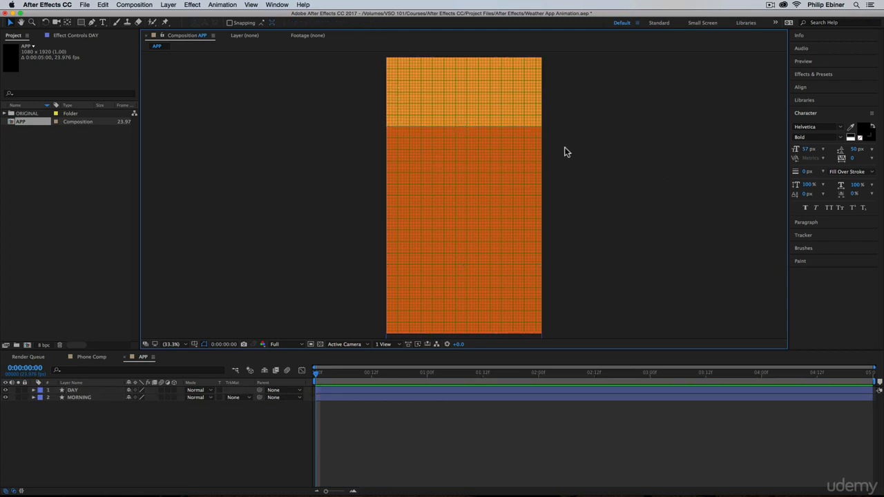
left_click(504, 153)
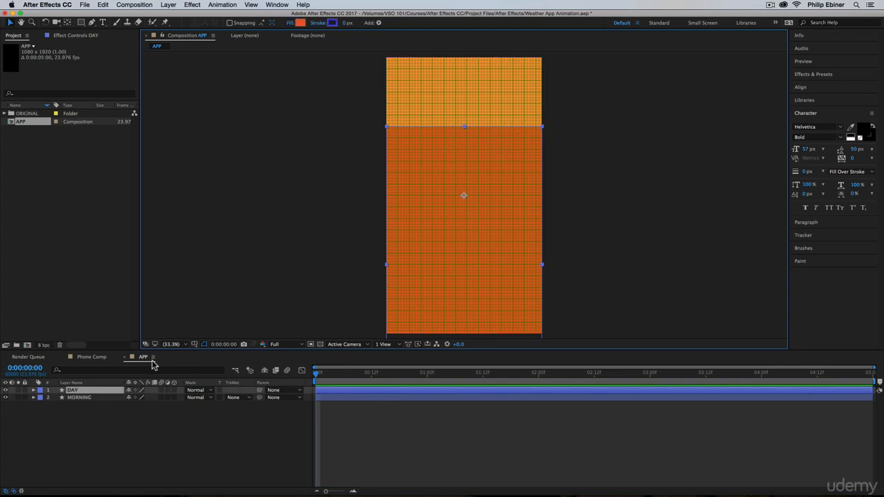
key("super+d")
key("Return")
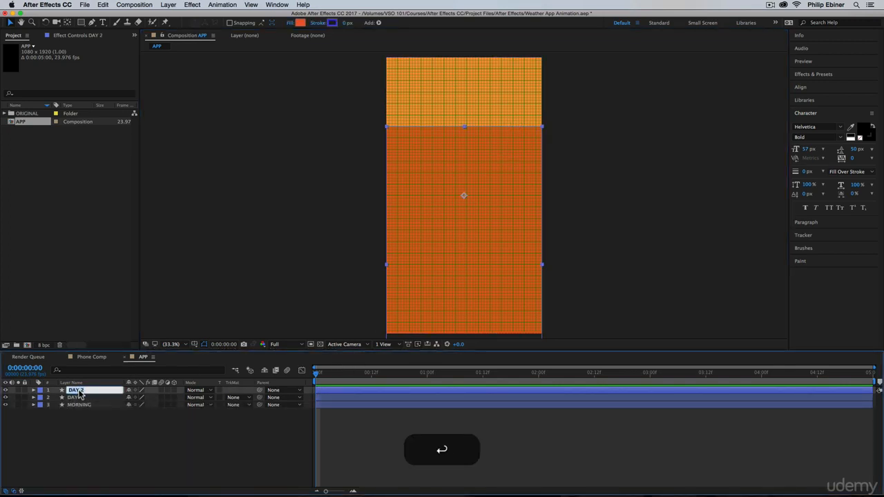
type("EVENING")
key("shift+Return")
Change the EVENING layer's fill to a slightly darkened red with a hue of 0°.
left_click(300, 23)
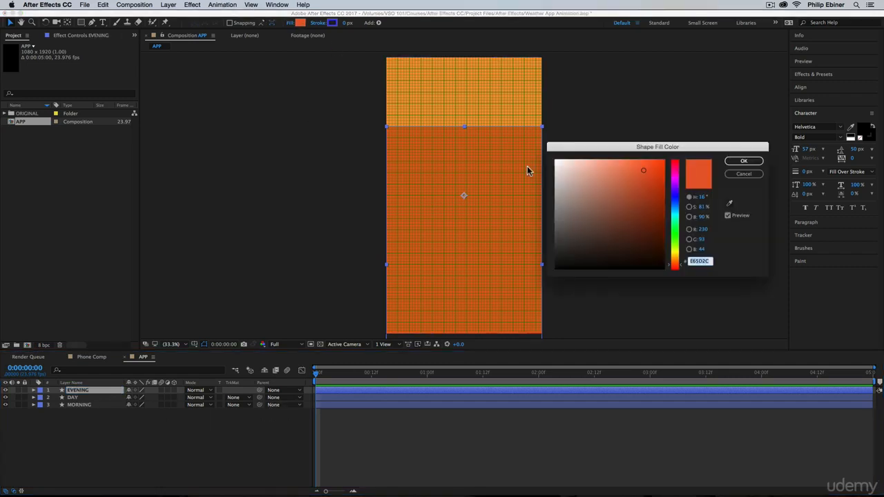
left_click_drag(668, 262, 677, 268)
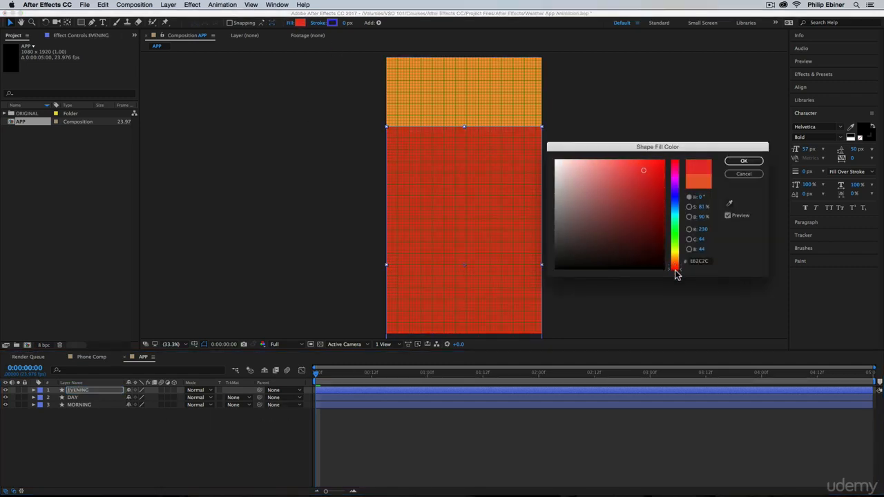
left_click(633, 185)
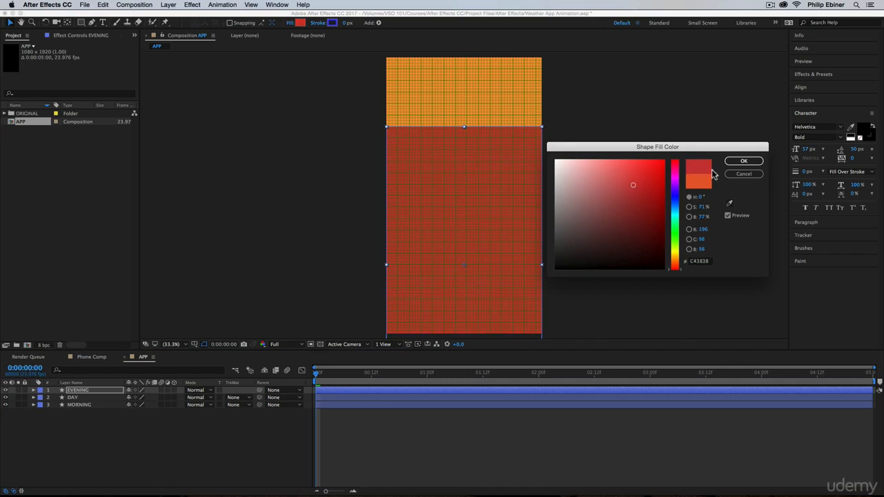
left_click(743, 162)
Move the EVENING layer straight down until its upper edge lies at half the frame height.
left_click_drag(483, 179, 484, 214)
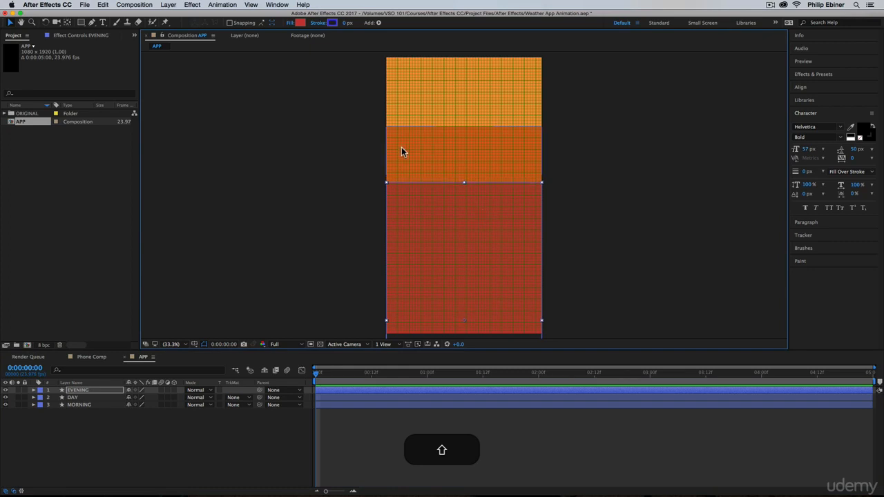
left_click(405, 201)
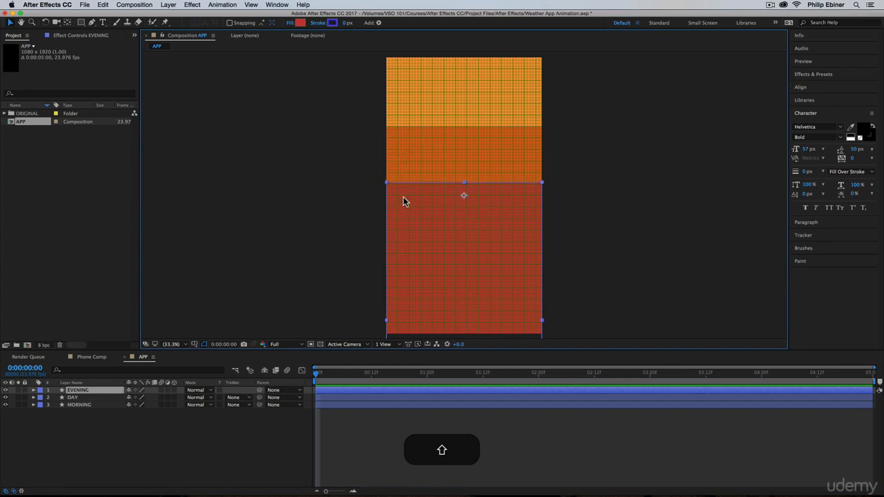
mouse_move(418, 206)
left_mouse_down()
mouse_move(421, 222)
mouse_move(435, 222)
mouse_move(420, 220)
left_mouse_up()
left_click(620, 238)
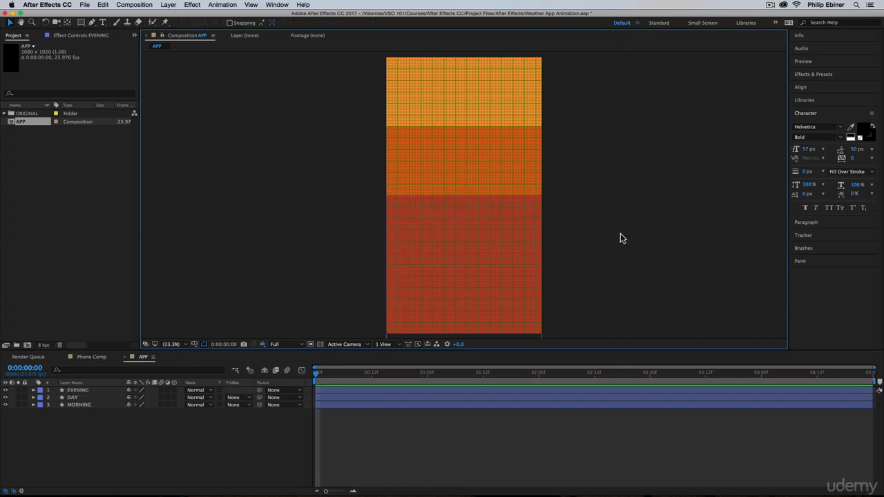
Duplicate the EVENING layer and rename the copy NIGHT.
left_click(483, 256)
key("super+d")
key("Return")
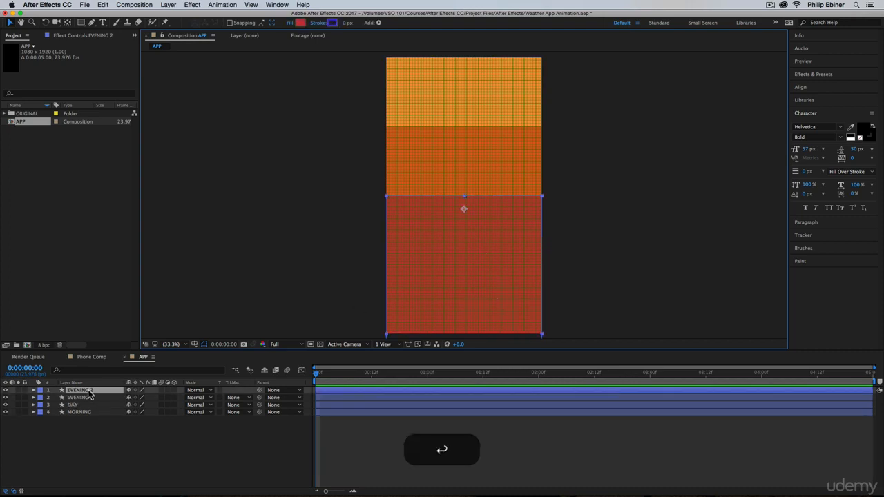
key("Return")
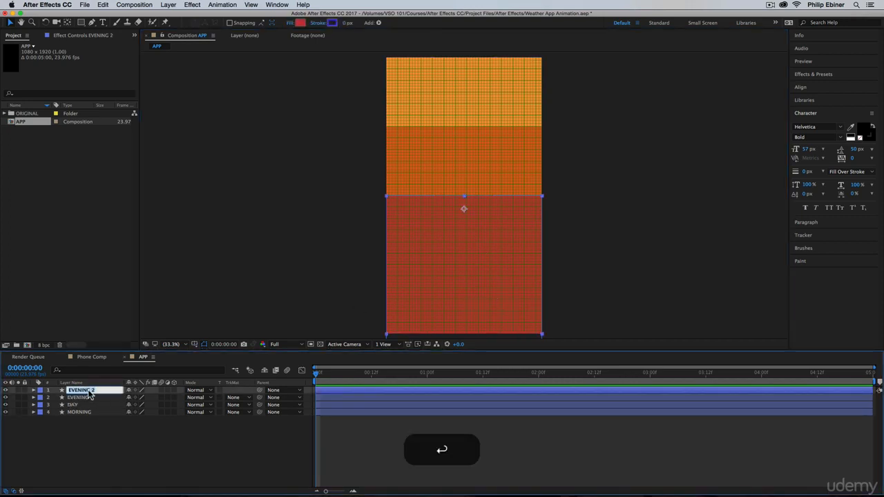
type("NIGHT")
key("shift+Return")
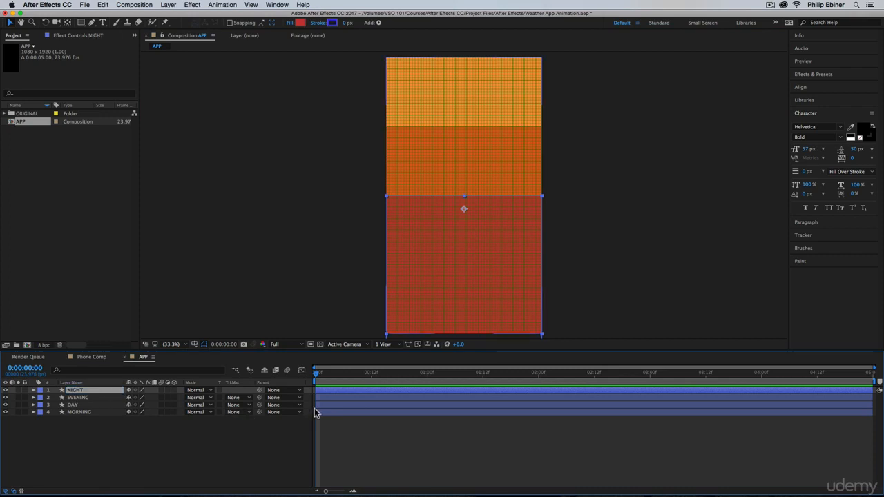
Change the NIGHT layer's fill to a dark crimson with a hue of 346°.
left_click(300, 23)
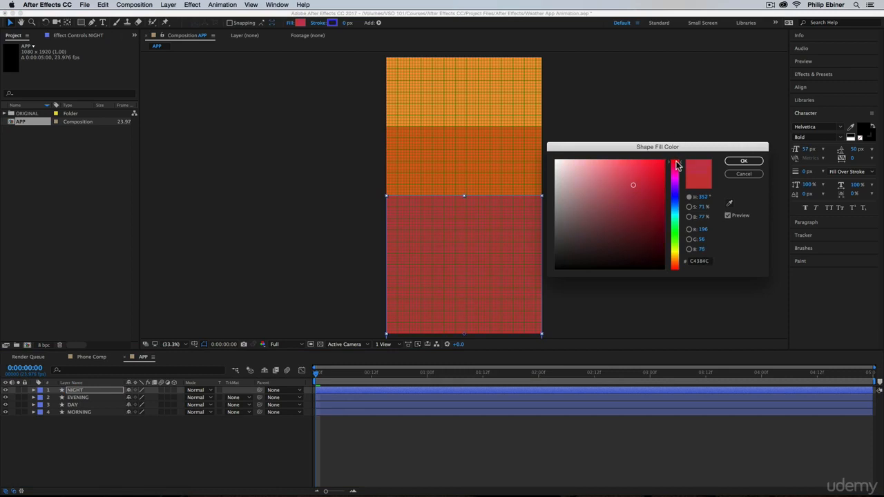
left_click(639, 194)
left_click(744, 161)
Move the NIGHT layer down to three quarters of the frame height and check its edge alignment against the grid up close.
left_click_drag(471, 214, 467, 276)
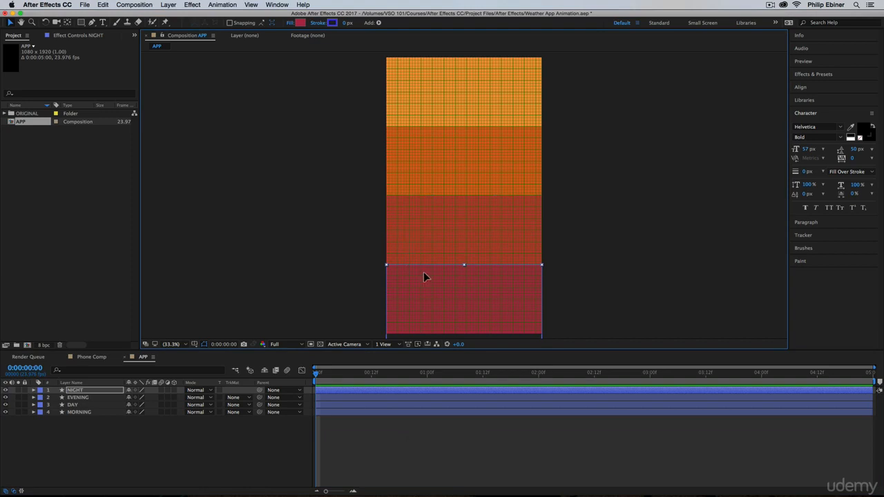
left_click_drag(423, 274, 423, 272)
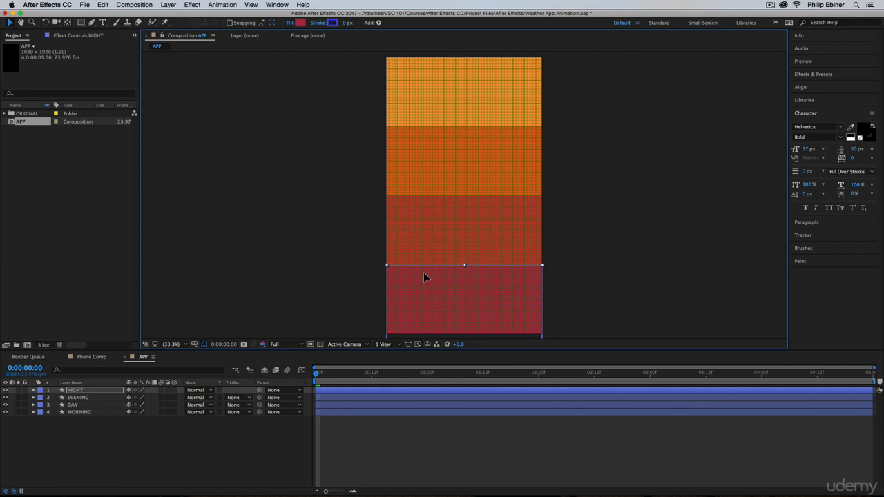
key("z")
left_click(429, 288)
left_click(445, 273)
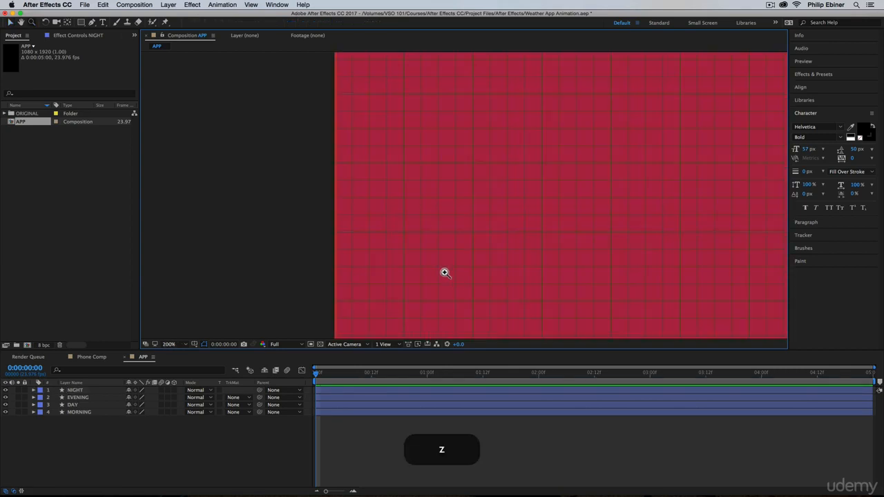
left_click(415, 174, "alt")
key("v")
left_click(501, 152)
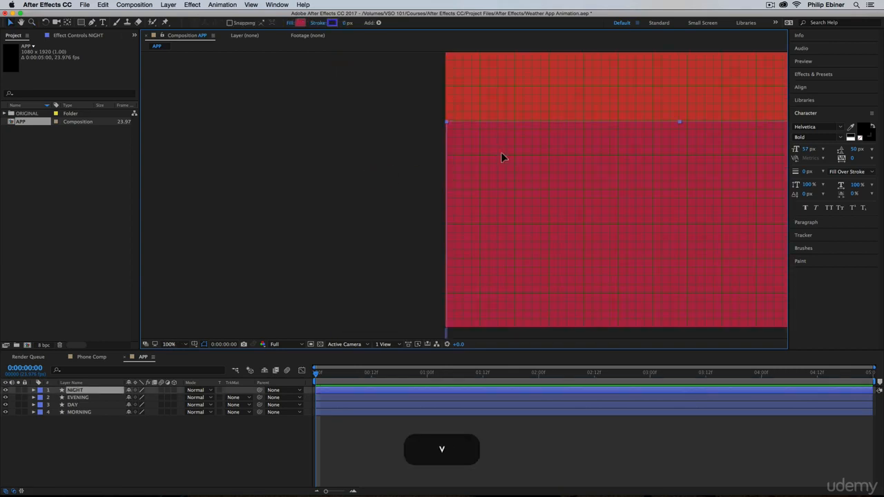
key("z")
left_click(382, 131, "alt")
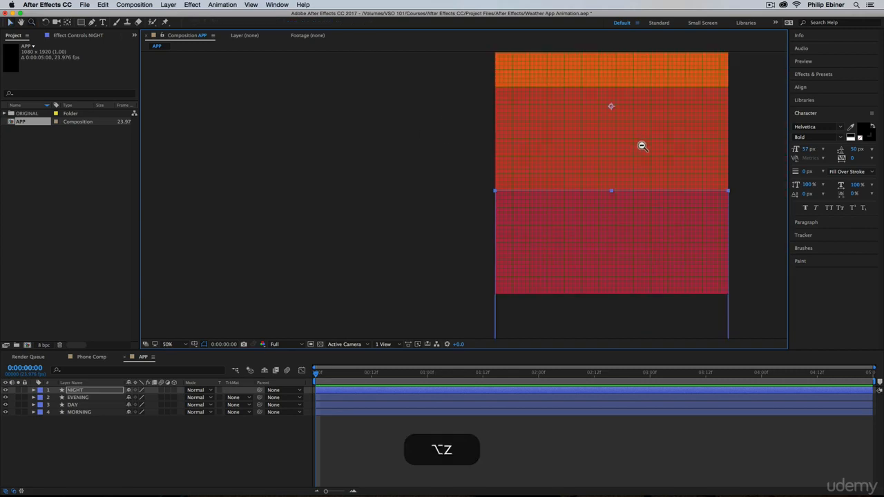
left_click(642, 147, "alt")
key("v")
left_click(460, 88)
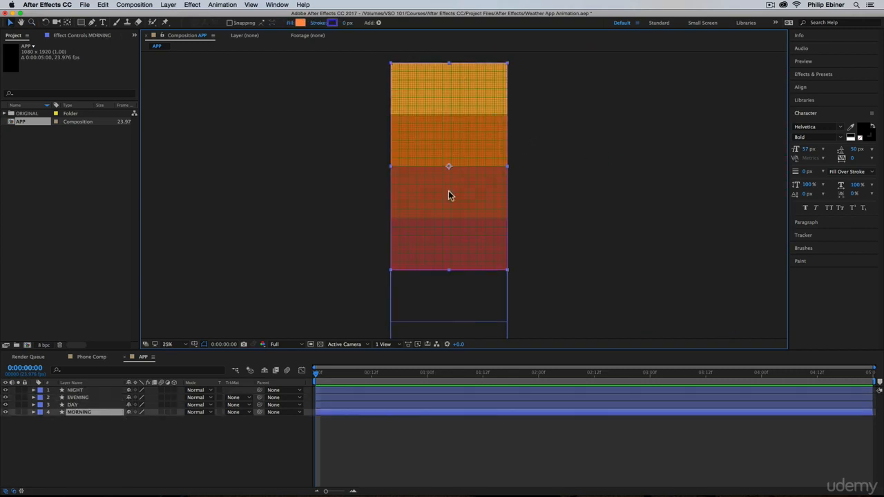
left_click(568, 312)
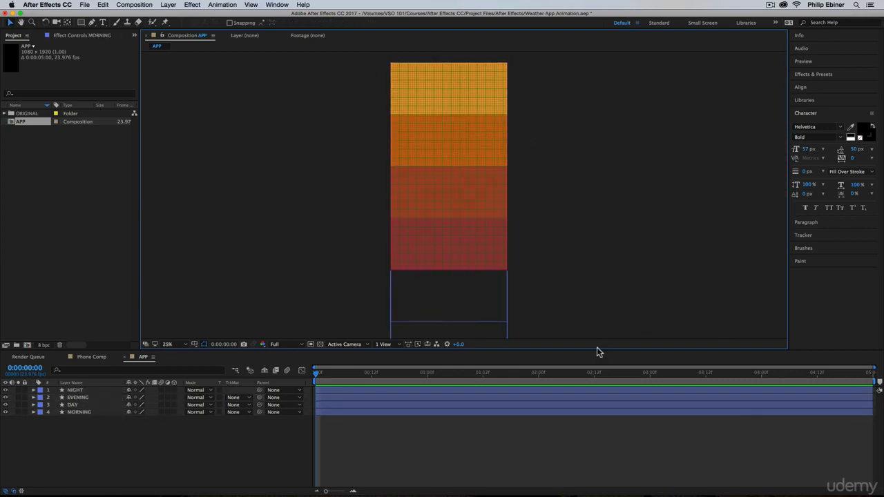
Hide the grid over the APP composition and check the reference design in Phone Comp.
left_click(253, 5)
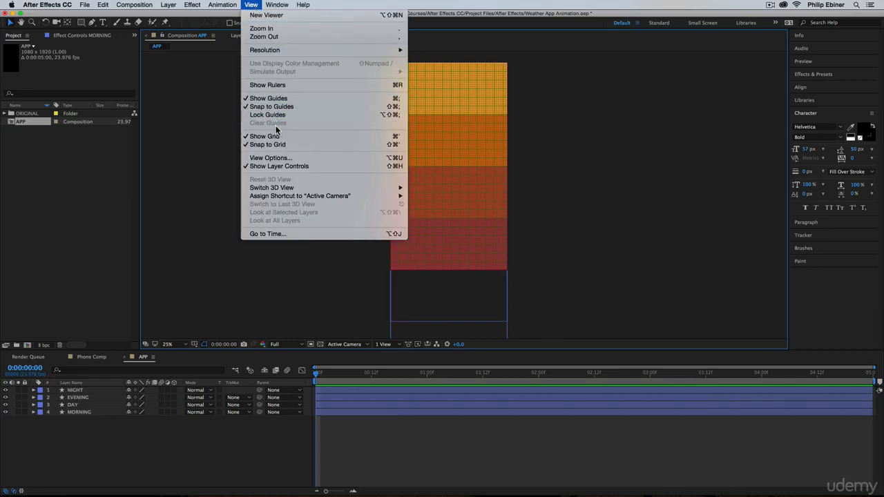
left_click(266, 136)
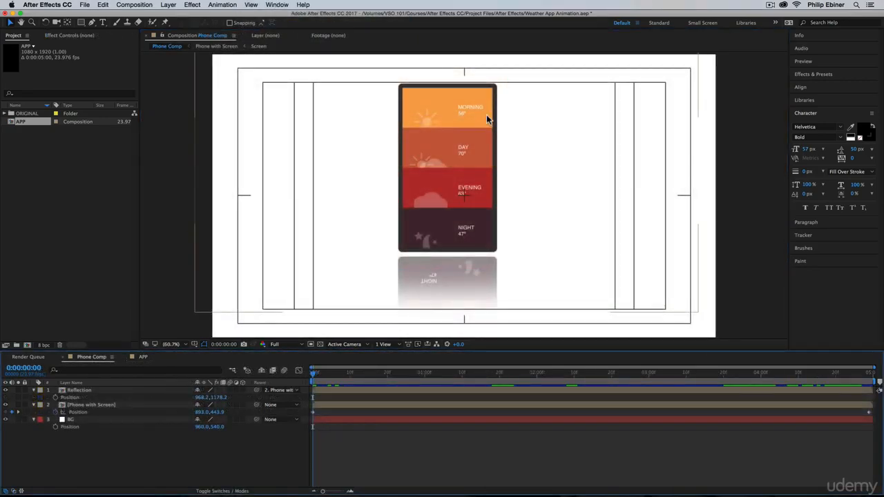
left_click(144, 356)
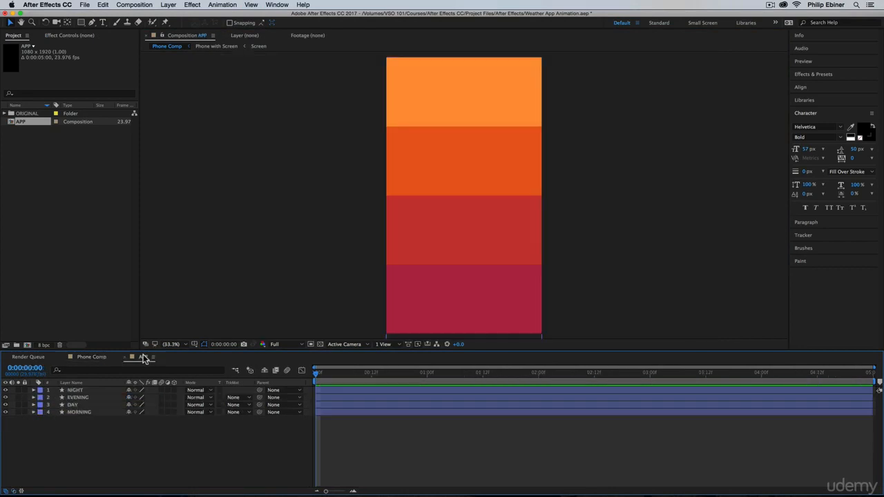
Start a text layer in the orange MORNING section and set its characters to white Helvetica Regular.
left_click(103, 22)
left_click(476, 86)
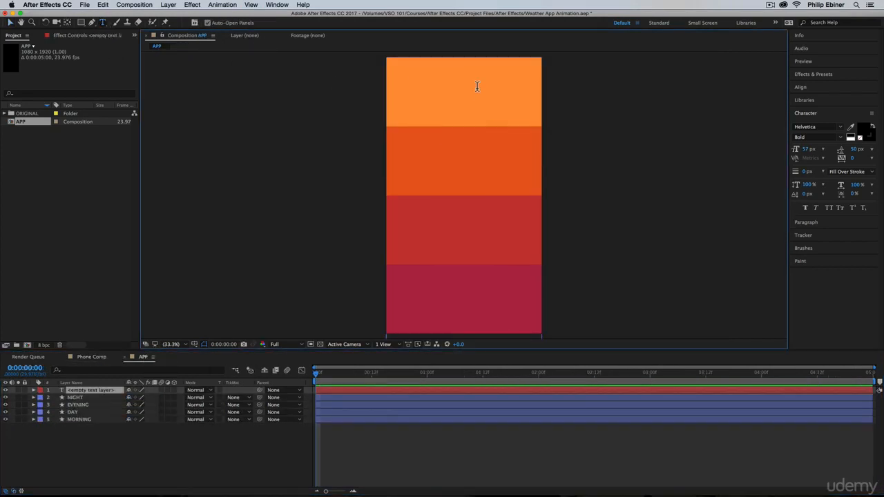
left_click(865, 131)
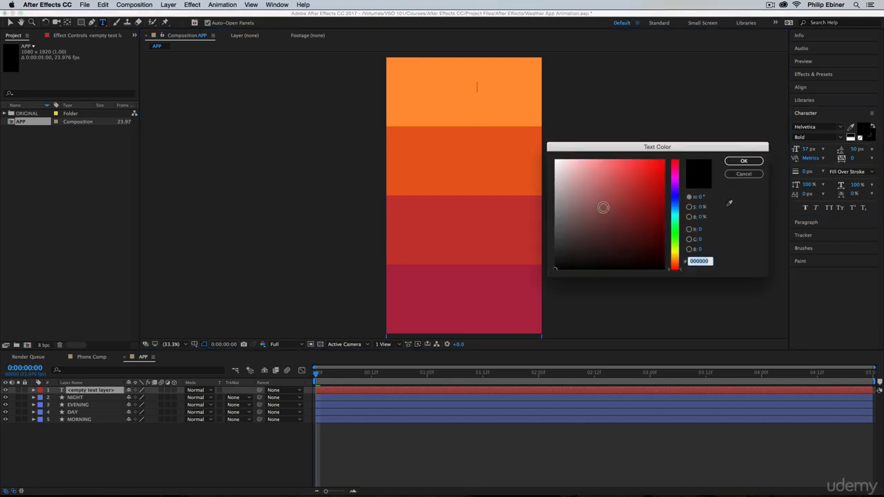
left_click_drag(603, 207, 507, 140)
left_click(744, 162)
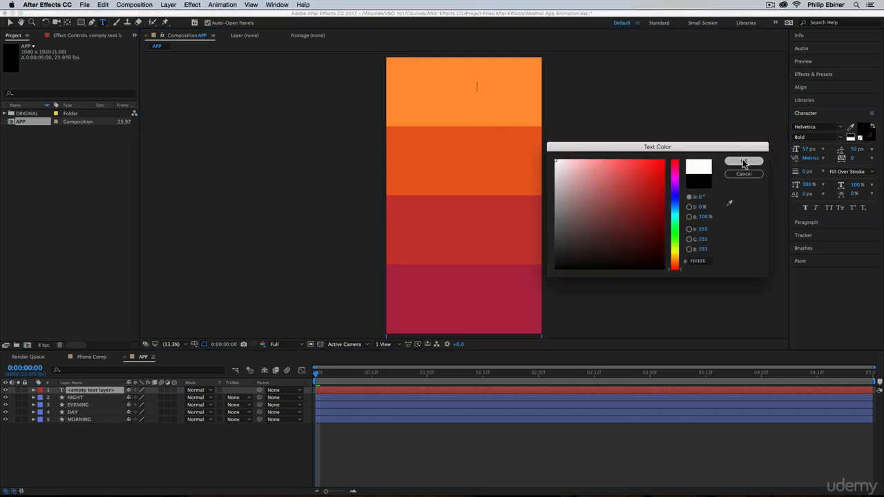
left_click(840, 139)
left_click(812, 162)
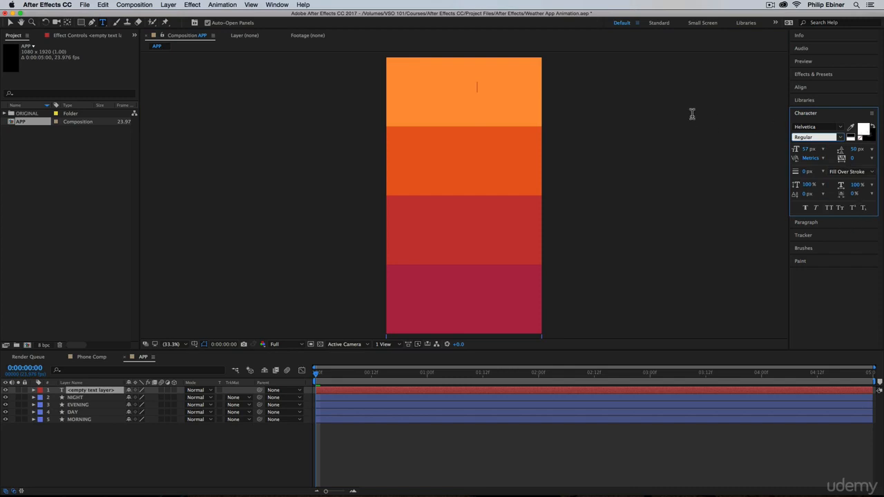
Enter DAY as the label's first line and check the expanded text layout in Phone Comp at 0:00:01:07.
type("DAY")
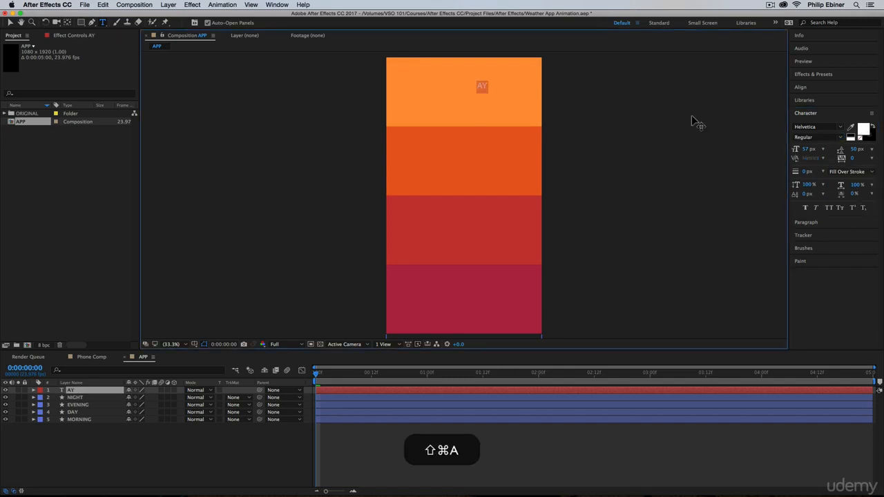
key("Return")
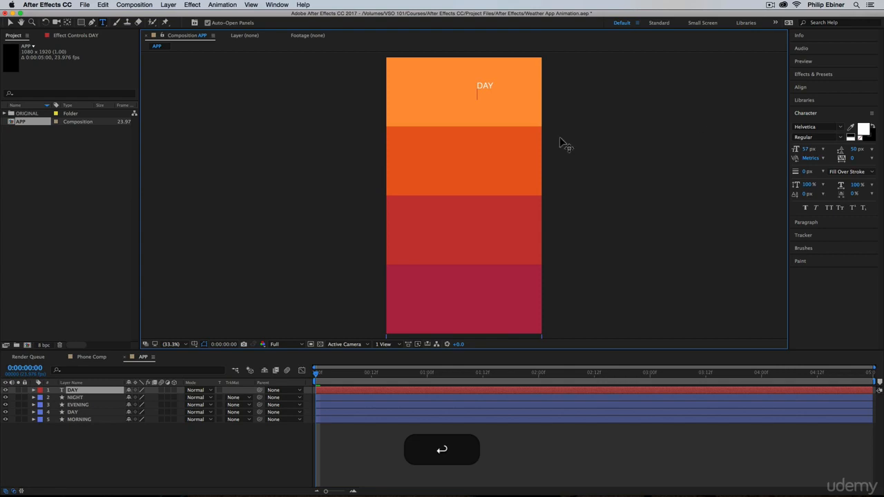
left_click(86, 358)
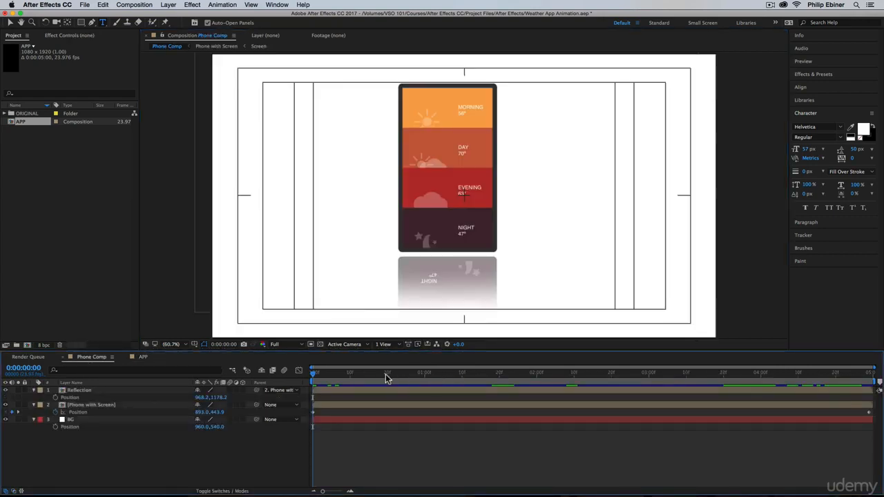
left_click_drag(387, 376, 450, 376)
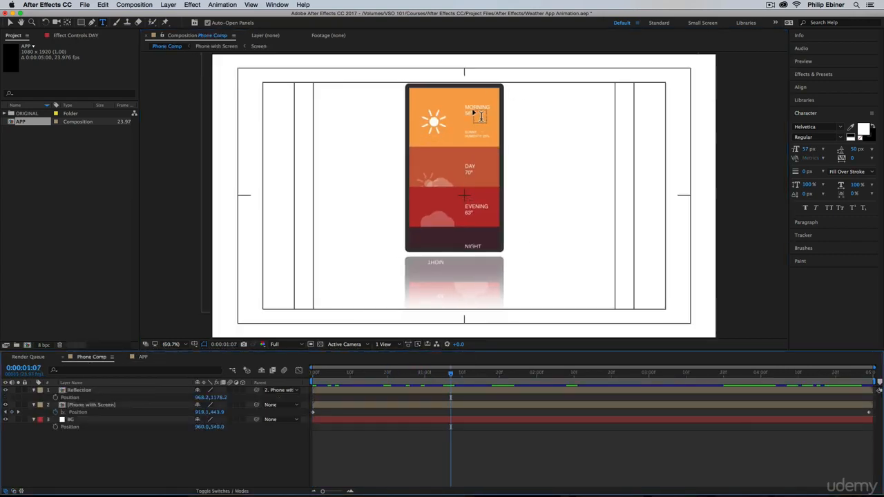
left_click(148, 357)
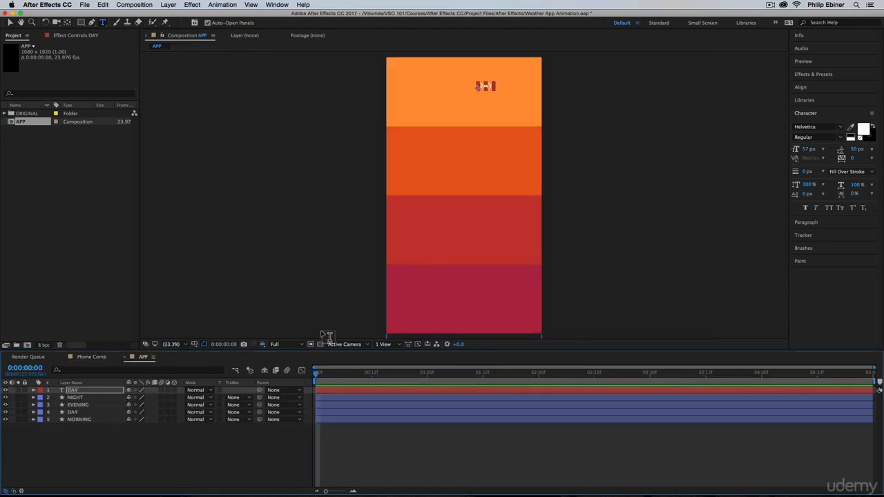
Add 56° as the second line of the DAY text layer.
left_click(488, 86)
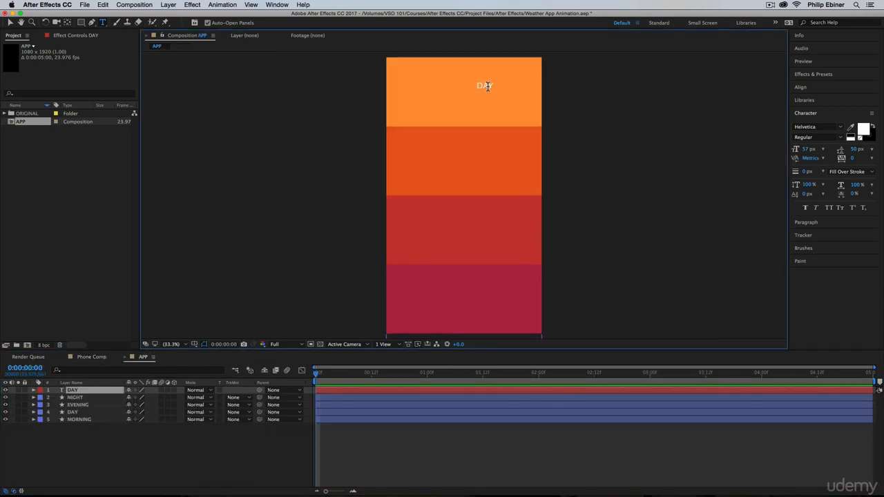
key("Return")
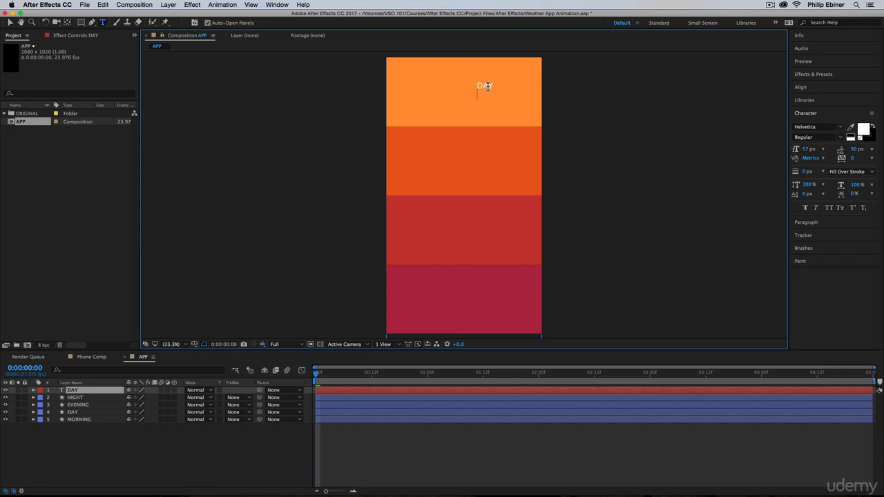
type("56")
key("Return")
Check the weather details in Phone Comp and add SUNNY below a blank line in the APP text layer.
left_click(95, 358)
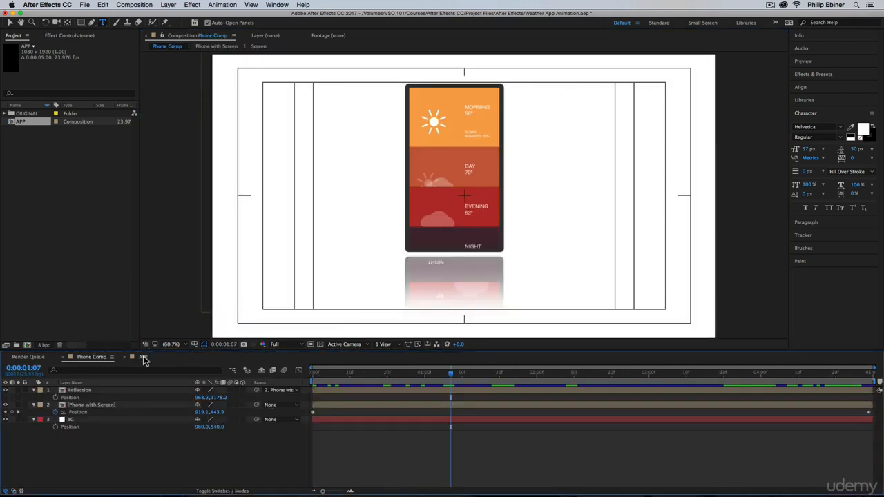
left_click(143, 358)
type("SUNNY")
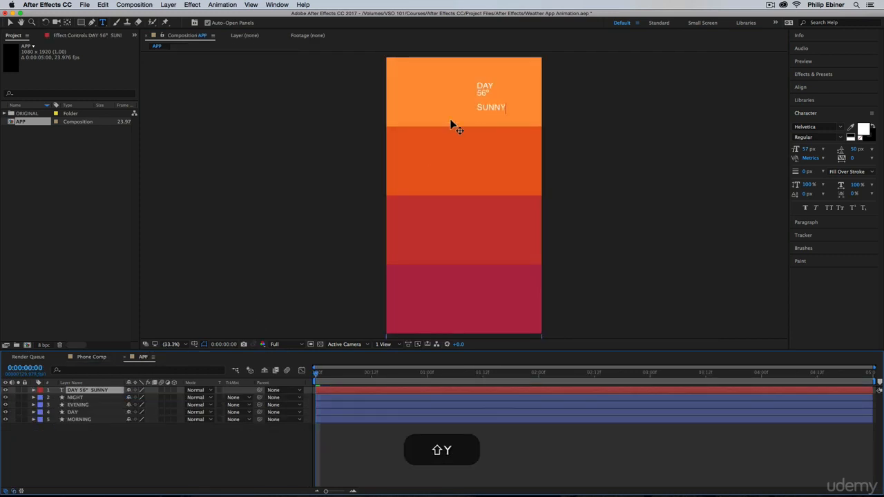
Add HUMIDITY: 25% on a new line below SUNNY in the text layer.
key("shift+Return")
type("HUMIDITY")
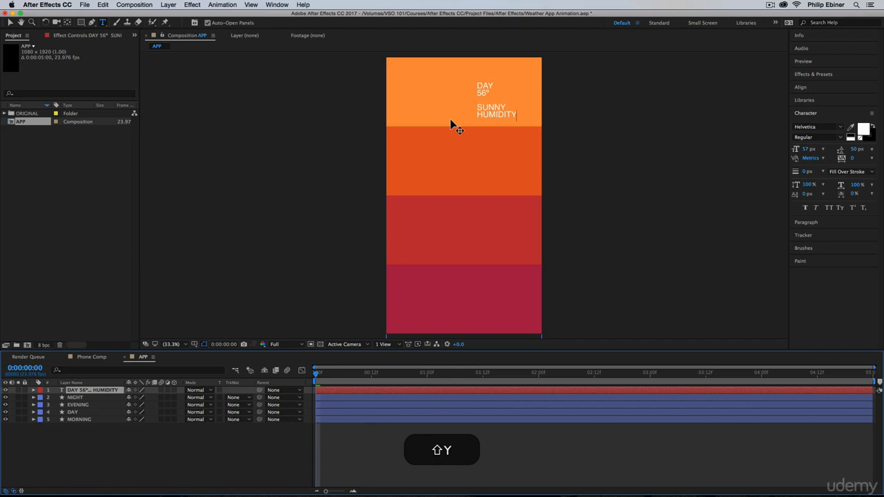
type(": 25%")
Set the SUNNY and HUMIDITY lines to 34 px with 42 px leading, and the DAY and 56° lines to 67 px leading.
left_click_drag(477, 105, 584, 133)
left_click(803, 150)
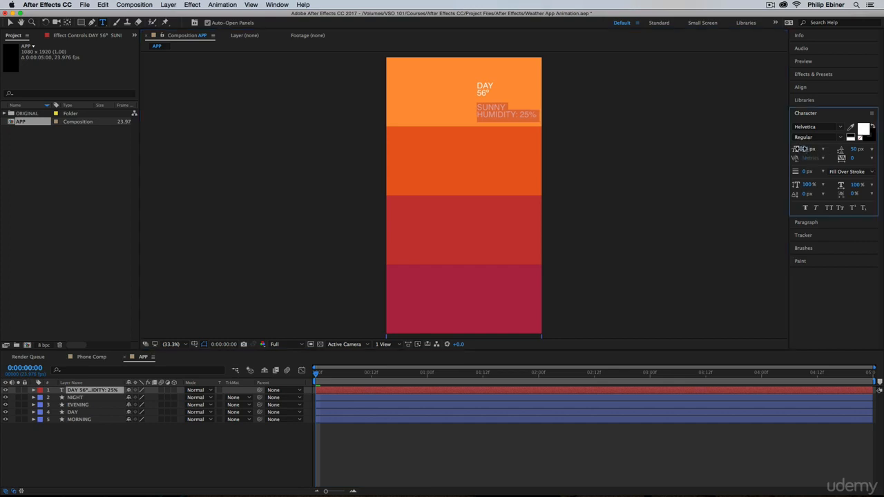
left_click_drag(801, 150, 790, 148)
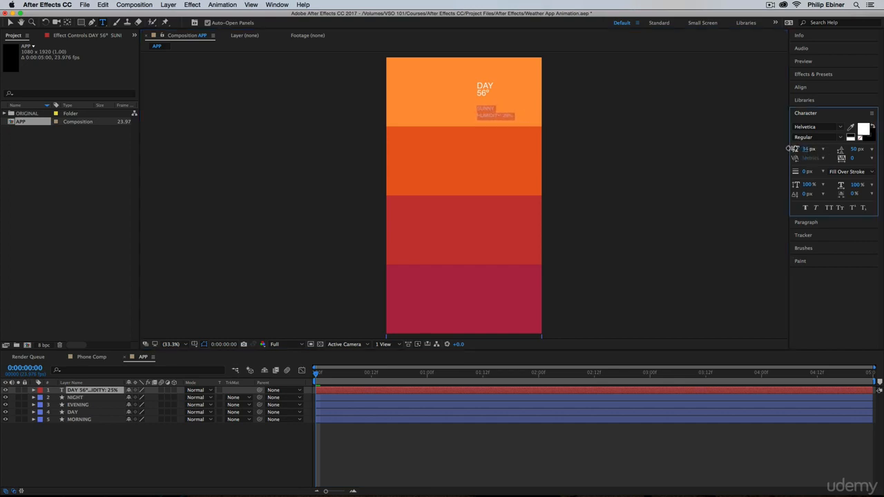
left_click_drag(855, 152, 846, 149)
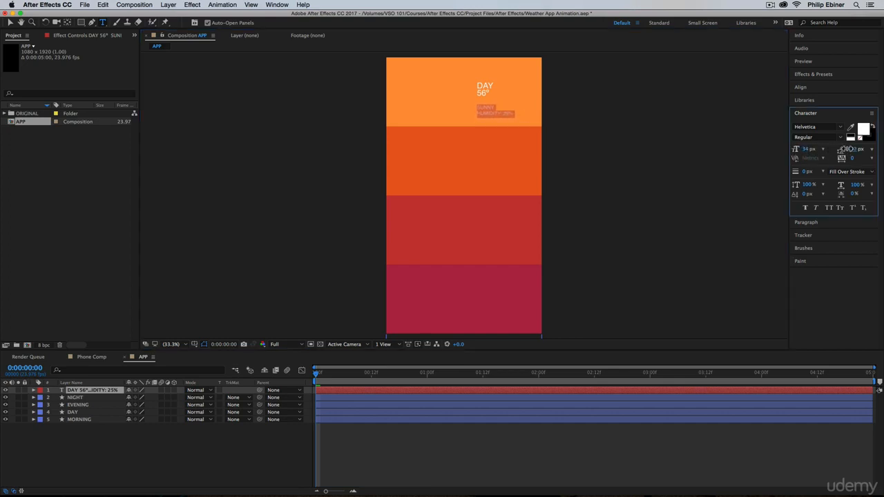
left_click(483, 96)
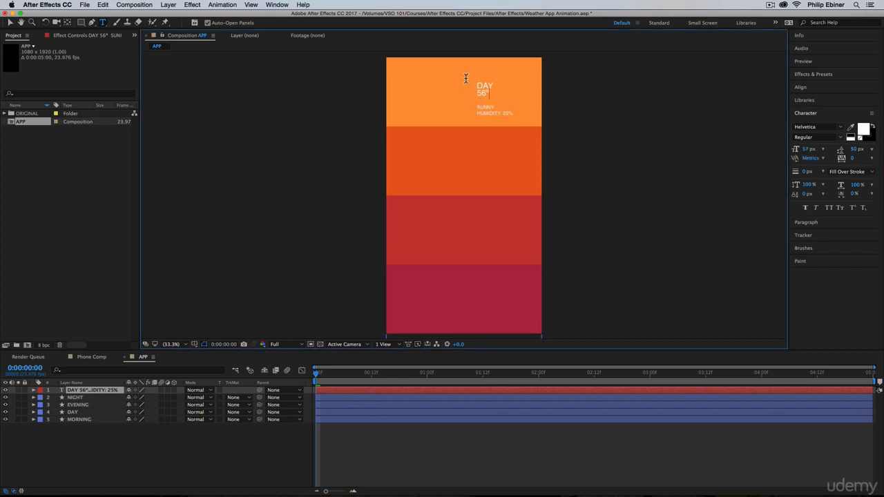
left_click_drag(466, 78, 555, 96)
left_click_drag(856, 149, 864, 149)
Scale the text layer to 148% and reposition it in the upper part of the MORNING section.
left_click(10, 22)
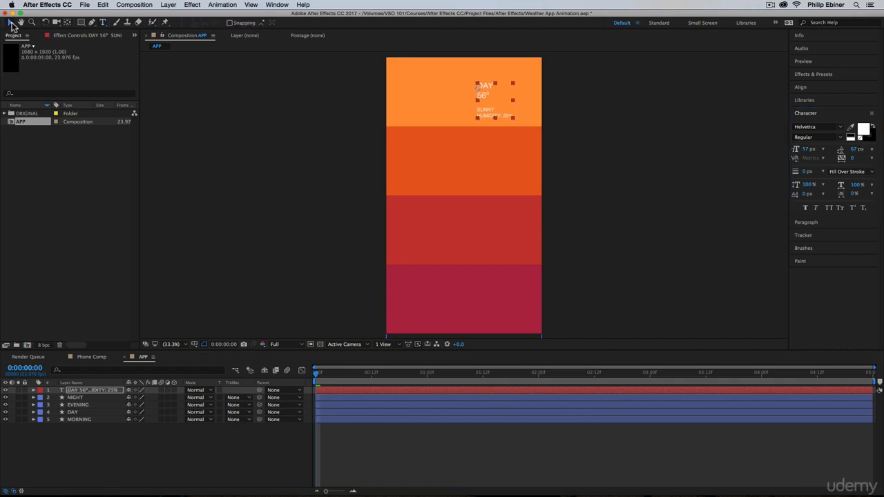
mouse_move(485, 88)
left_mouse_down()
mouse_move(496, 109)
mouse_move(487, 85)
left_mouse_up()
key("s")
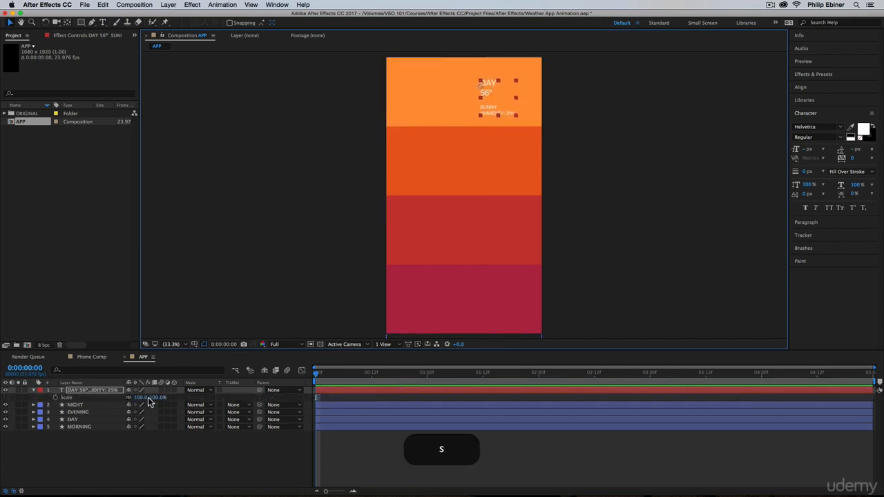
left_click_drag(148, 399, 174, 398)
left_click_drag(493, 81, 491, 90)
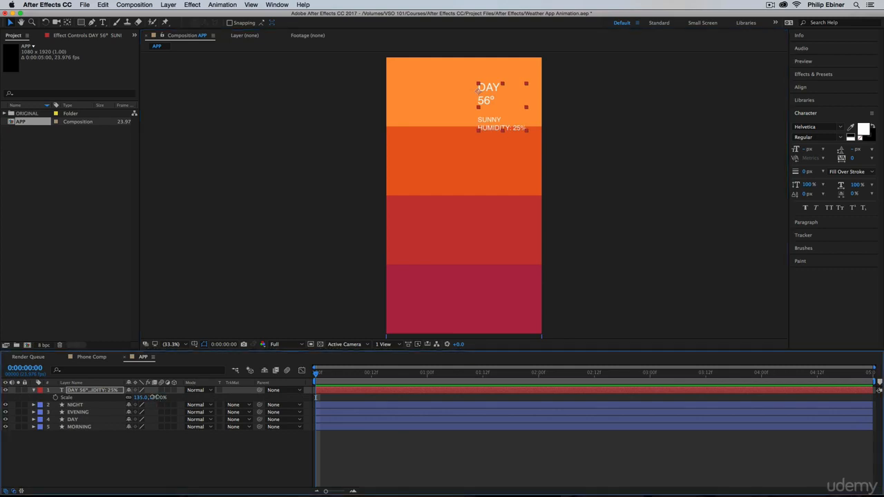
left_click_drag(155, 398, 162, 398)
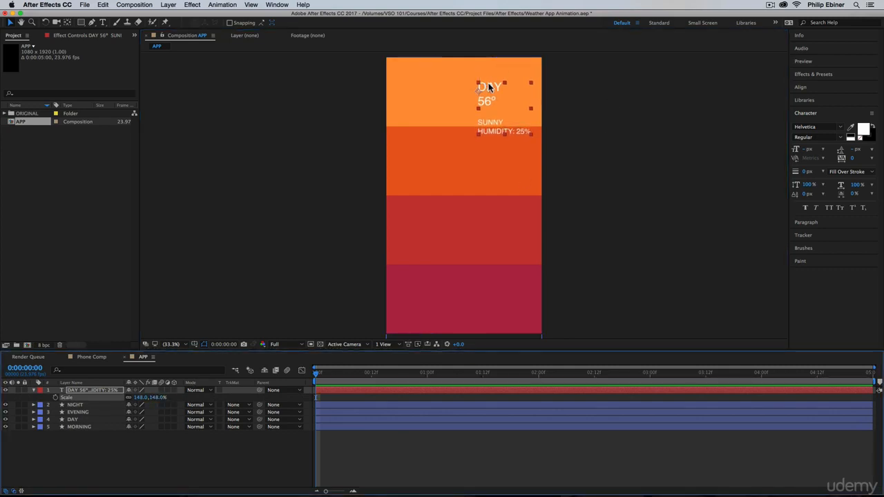
left_click_drag(484, 87, 490, 88)
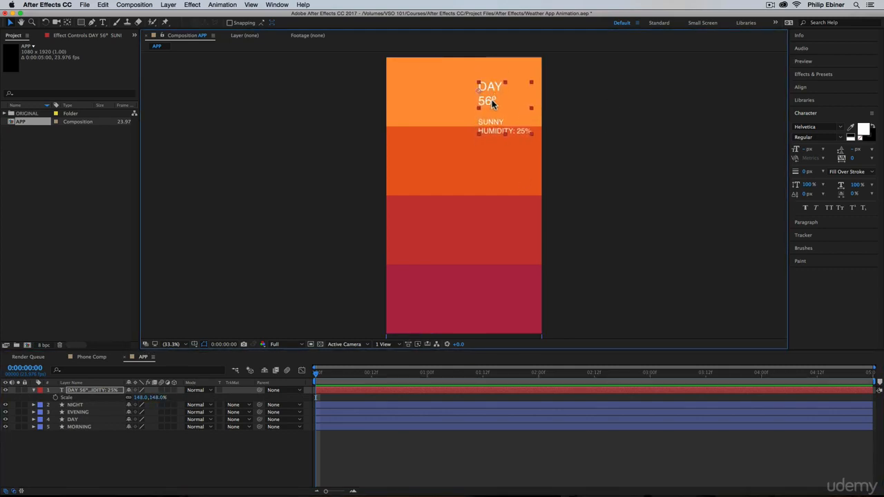
Insert another blank line after 56° and nudge the text layer slightly upward.
double_click(496, 103)
left_click(498, 101)
key("Return")
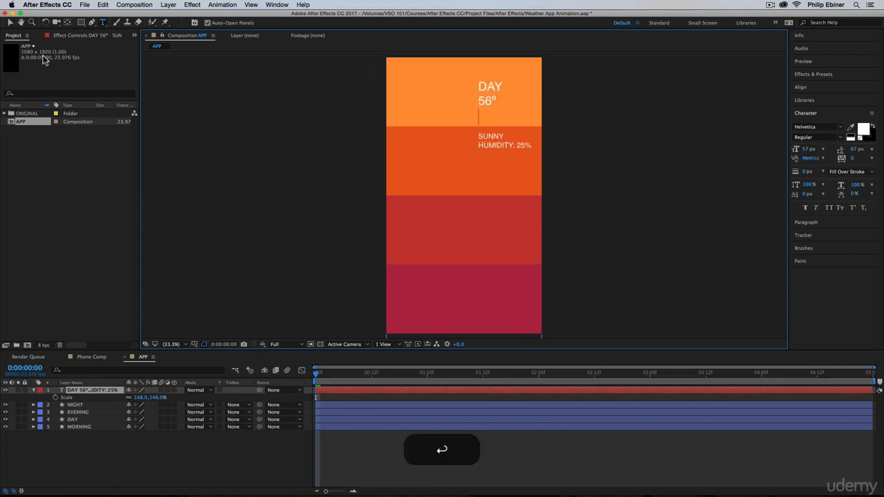
left_click(9, 22)
left_click_drag(499, 87, 498, 84)
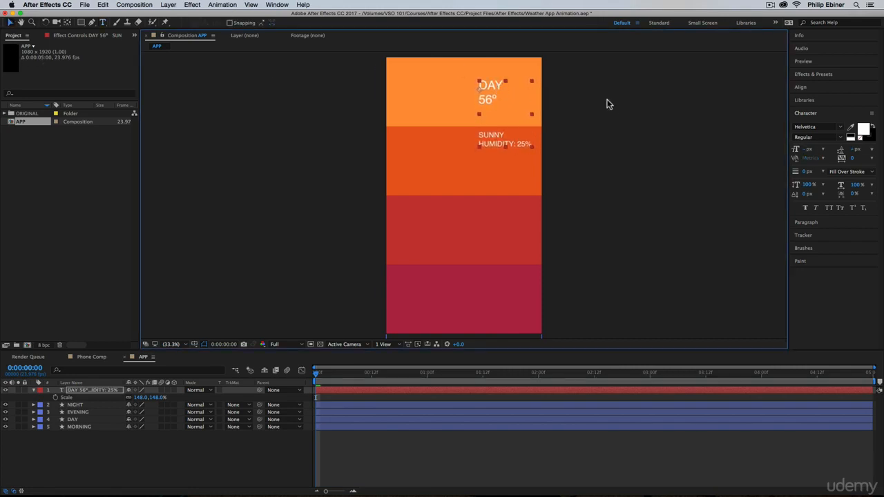
Place the text layer between the DAY and MORNING shape layers and check the section labels in Phone Comp.
left_click_drag(91, 392, 88, 419)
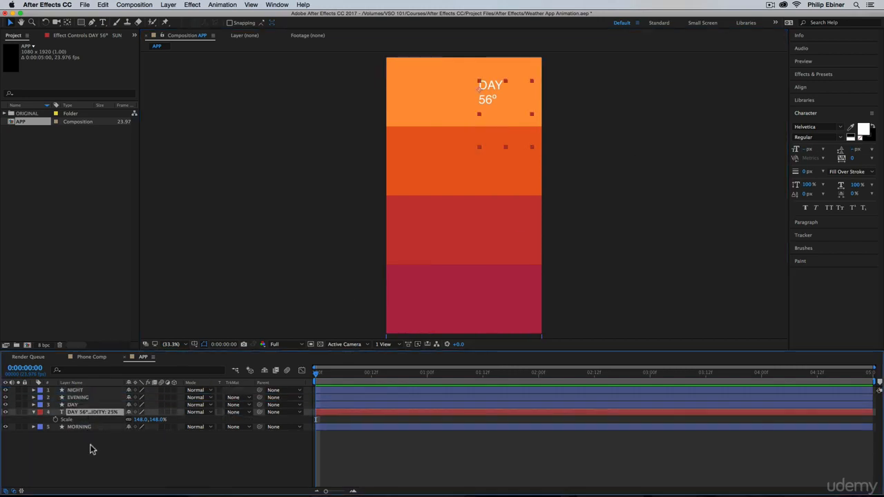
left_click(89, 448)
left_click(89, 358)
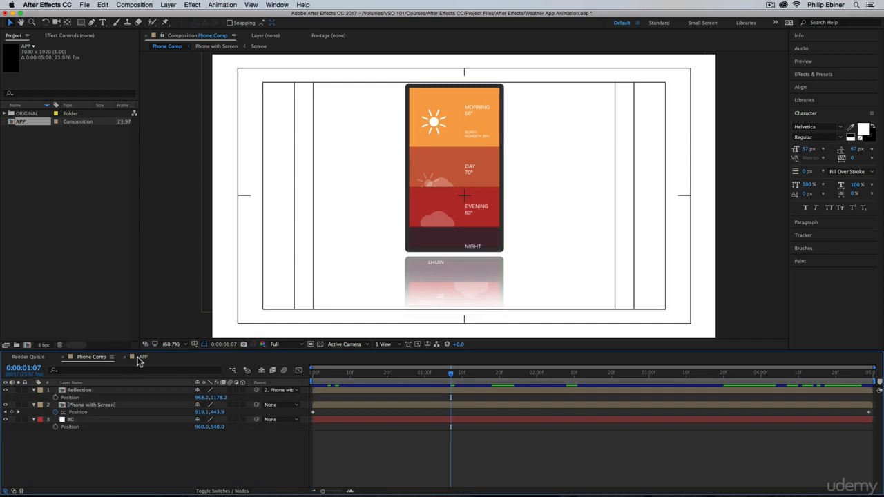
left_click(140, 357)
Change the first line of the text in the top section to MORNING and shift the text layer left within that section.
left_click(491, 86)
double_click(495, 85)
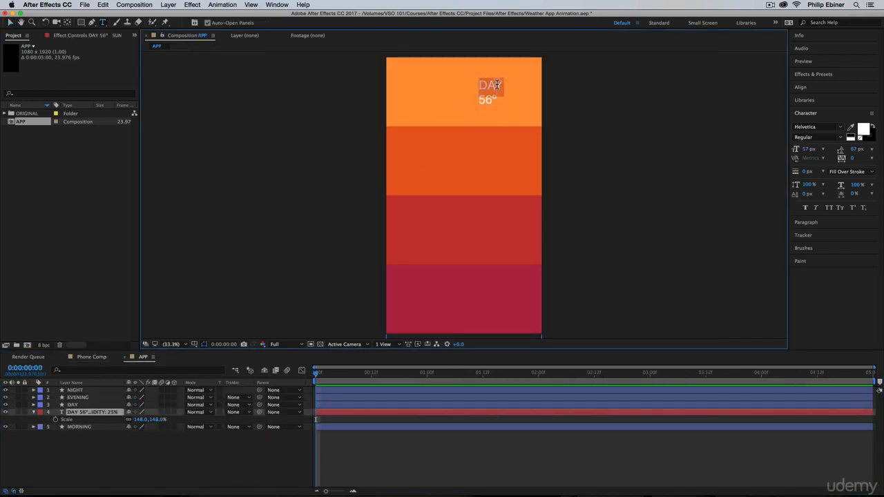
type("MORNING")
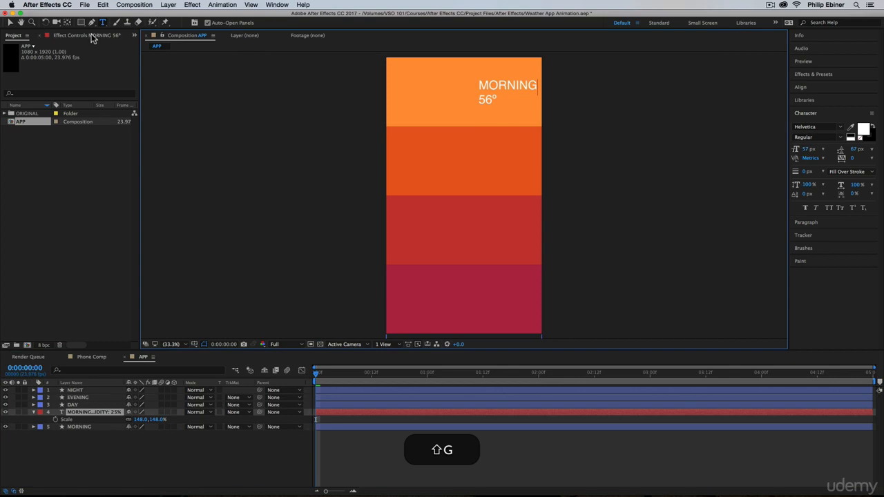
left_click(10, 22)
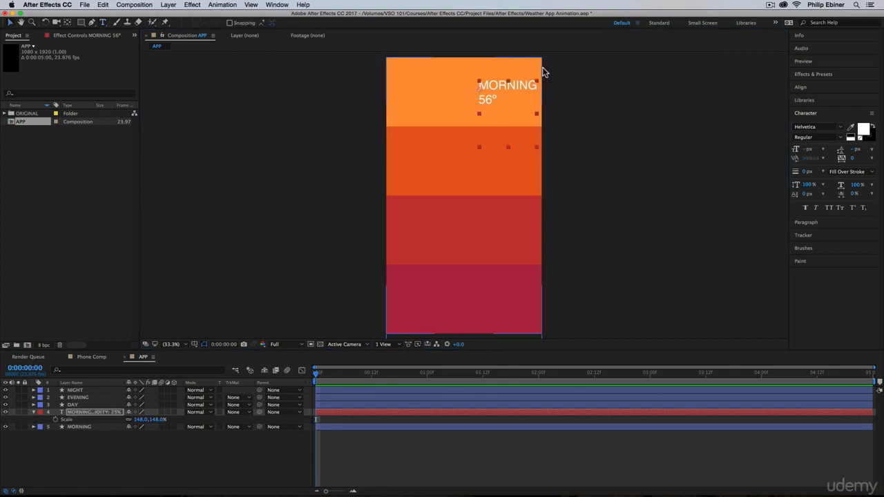
left_click_drag(515, 81, 502, 81)
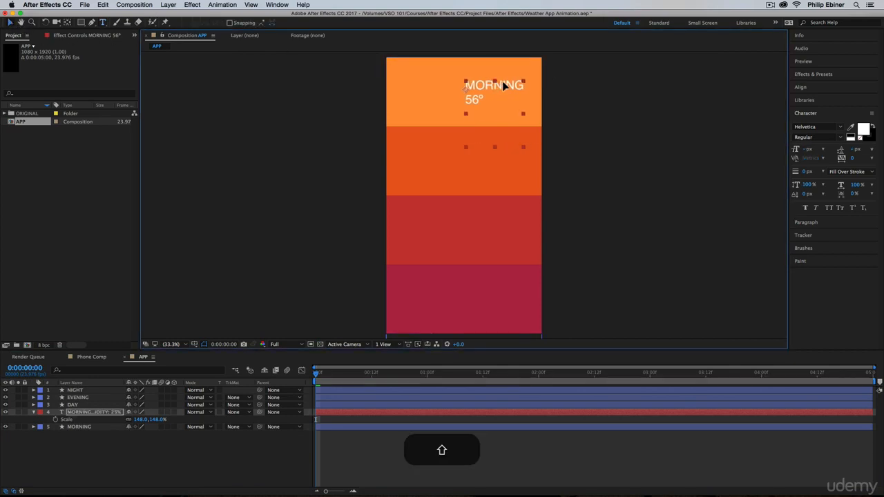
left_click(401, 454)
left_click_drag(339, 373, 75, 397)
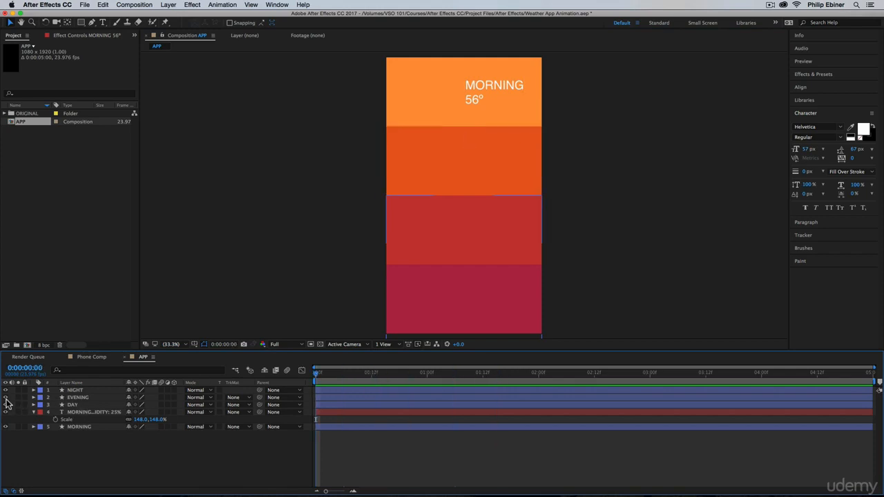
left_click_drag(6, 404, 6, 389)
Duplicate the MORNING text layer, put the copy at the top of the layer stack and move it straight down into the DAY section.
left_click(90, 412)
key("super+d")
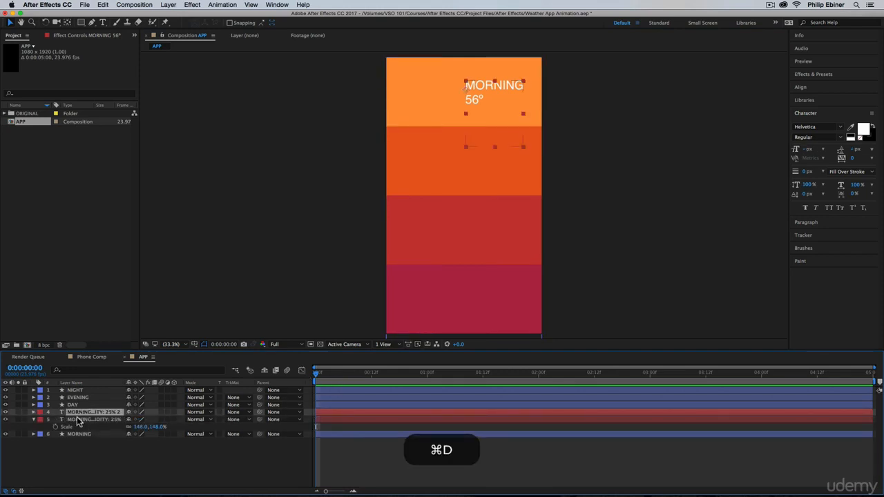
left_click_drag(78, 412, 78, 389)
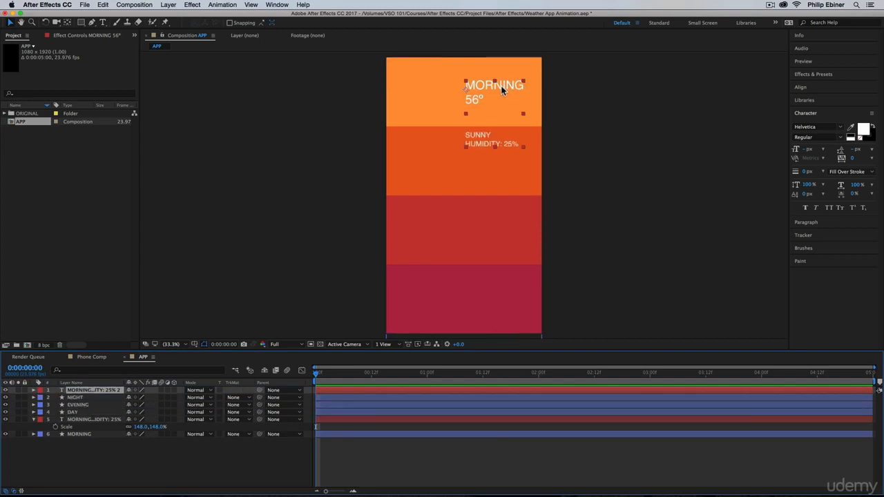
left_click_drag(502, 88, 502, 160)
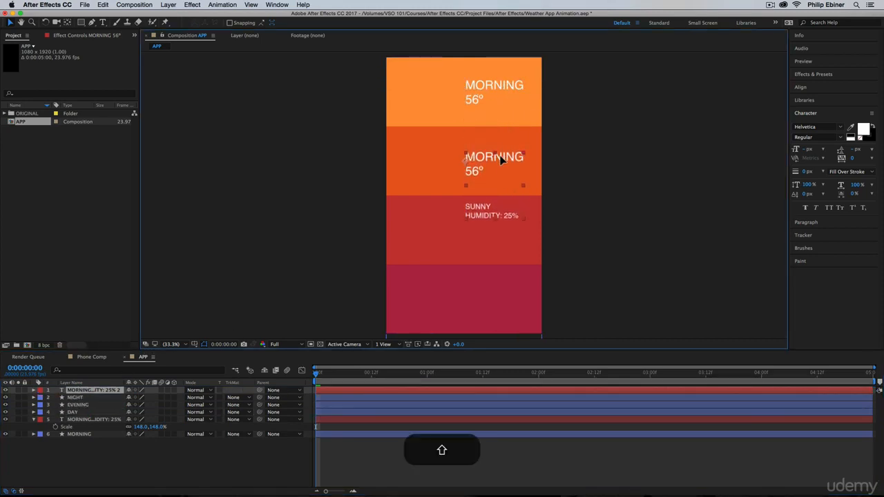
Change the copied text to DAY on the first line, 78° on the second, and HUMIDITY: 10%.
double_click(502, 160)
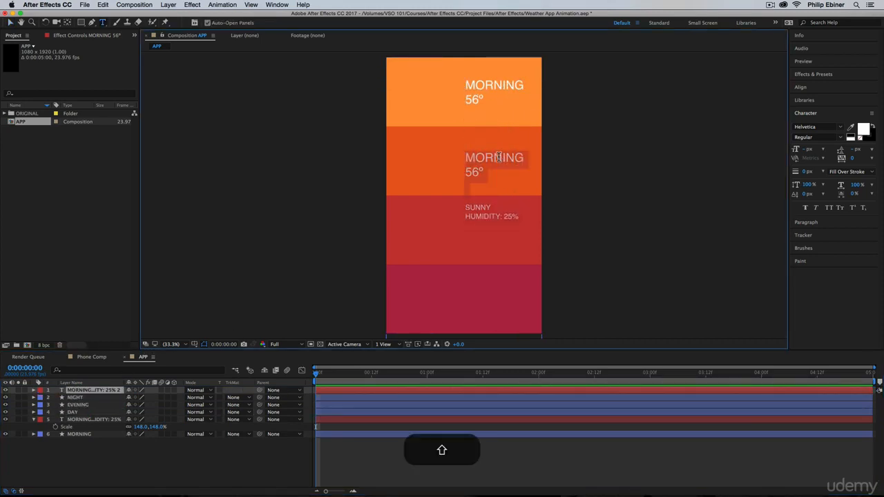
double_click(498, 158)
type("DAY56°")
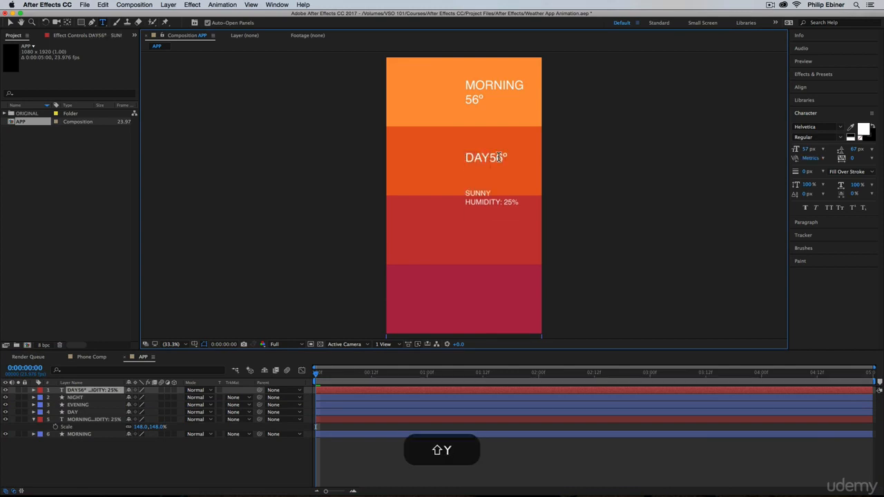
key("shift+Return")
left_click_drag(482, 172, 450, 171)
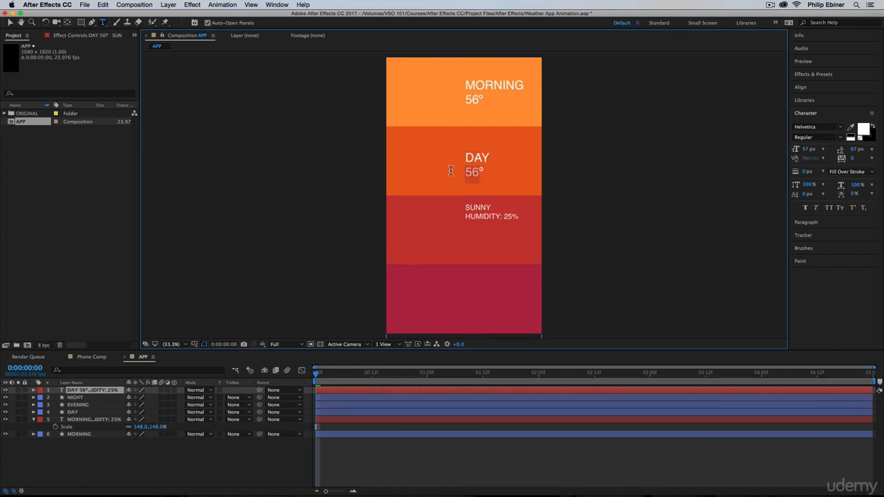
type("7")
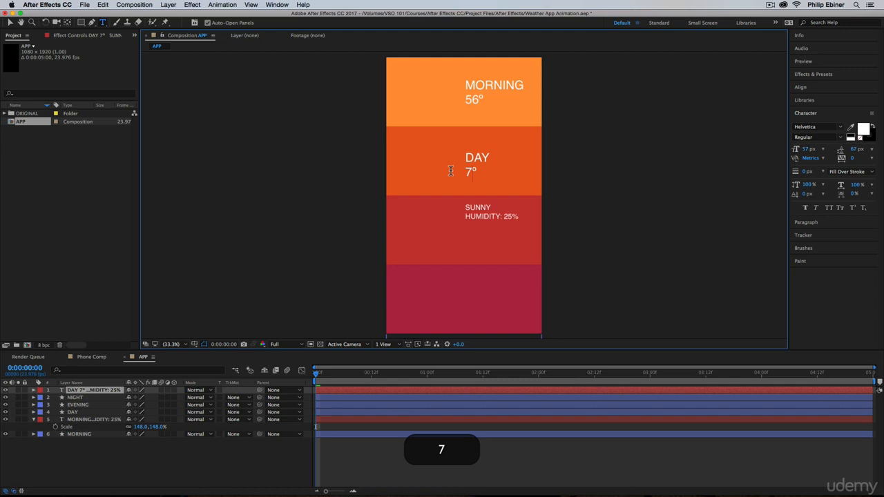
type("8")
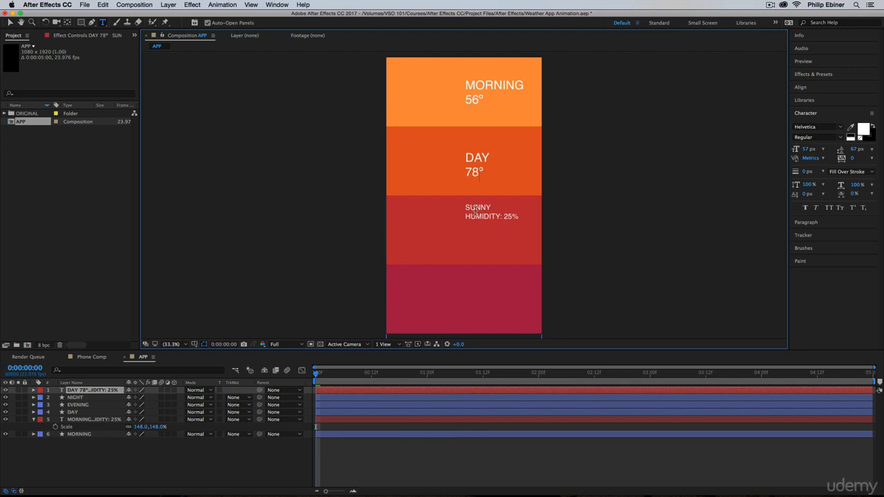
double_click(509, 216)
type("10")
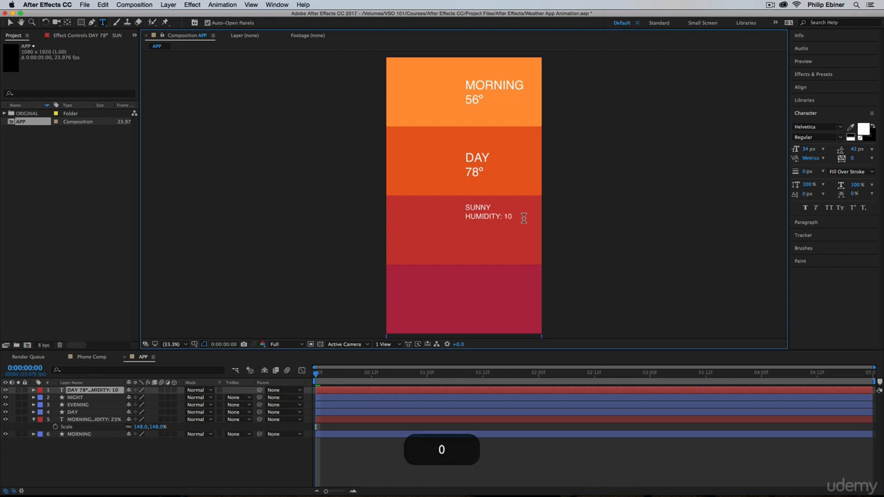
type("%")
left_click(9, 22)
Duplicate the DAY text layer, placing the original just above the DAY shape layer and the top-layer copy in the red EVENING section.
mouse_move(96, 388)
left_mouse_down()
mouse_move(98, 409)
mouse_move(87, 408)
mouse_move(83, 391)
left_mouse_up()
key("super+d")
left_click_drag(473, 219, 472, 234)
Change the first two lines of the text in the red section to EVENING and 63°.
double_click(472, 230)
double_click(471, 229)
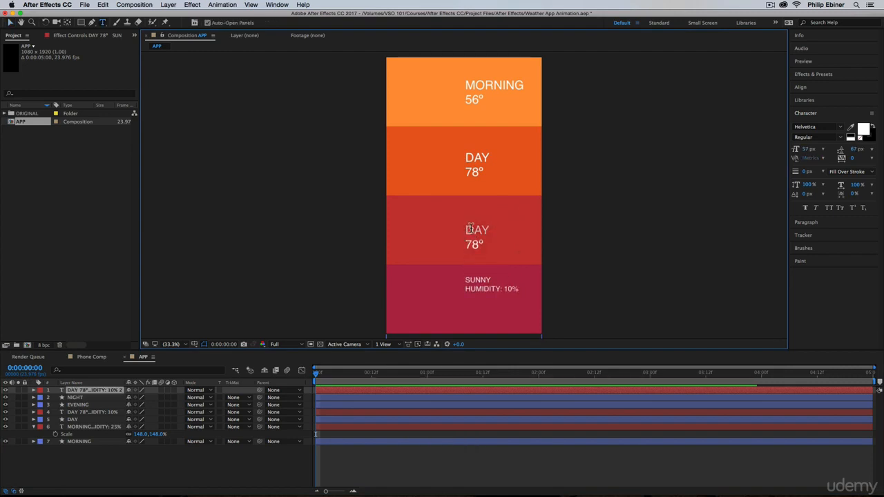
key("shift")
type("EVENING")
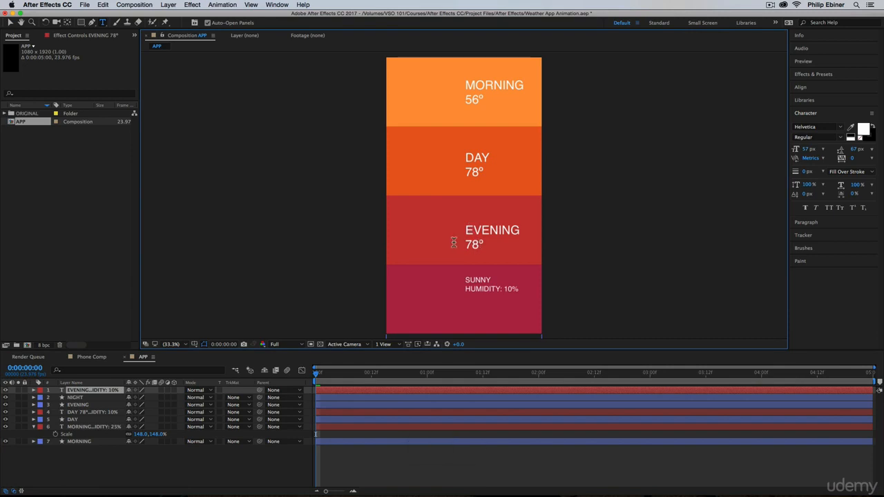
key("shift+Right")
key("shift+Right")
type("63° ")
type("CLOUD")
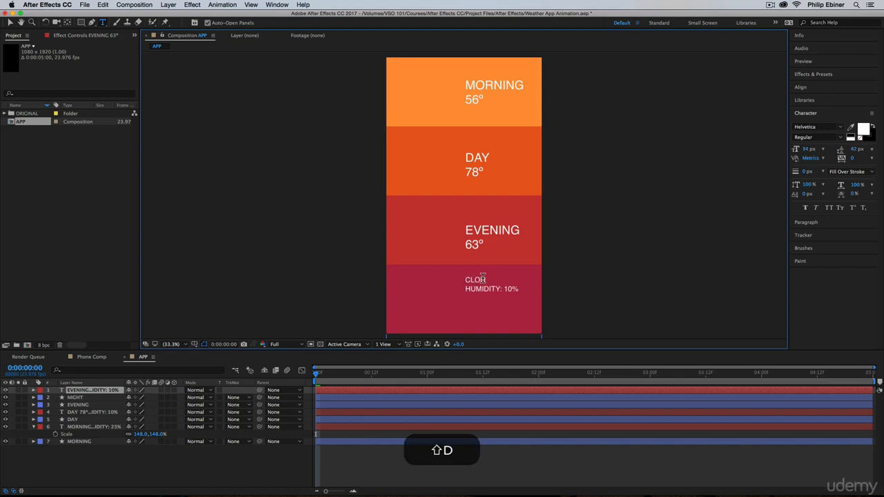
type("Y")
Change the EVENING weather details to CLOUDY and HUMIDITY: 34%.
key("BackSpace")
key("BackSpace")
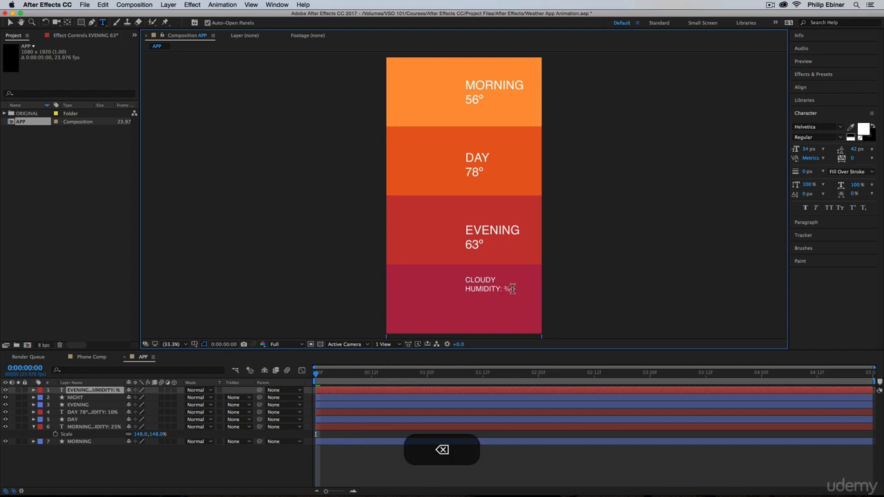
type("34")
left_click(9, 22)
Duplicate the EVENING text layer, placing the original just above the EVENING shape layer and the top-layer copy in the NIGHT section.
left_click(83, 391)
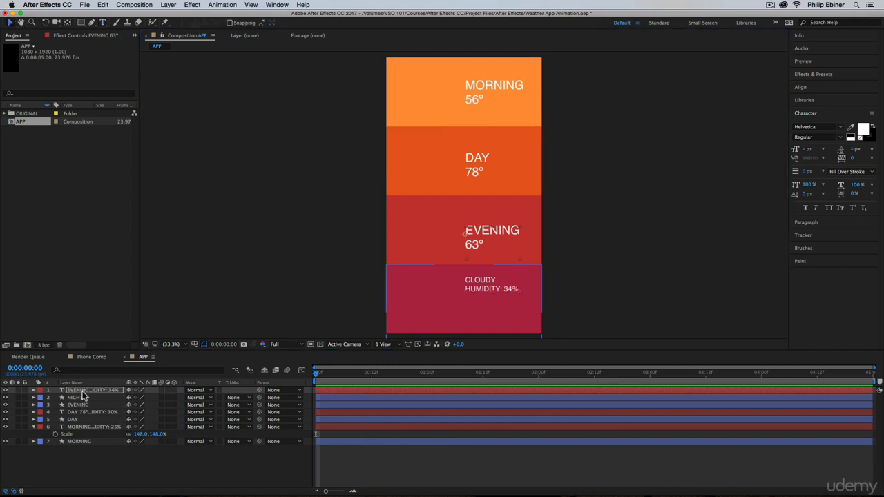
mouse_move(83, 394)
left_mouse_down()
mouse_move(87, 406)
mouse_move(86, 388)
left_mouse_up()
key("super+d")
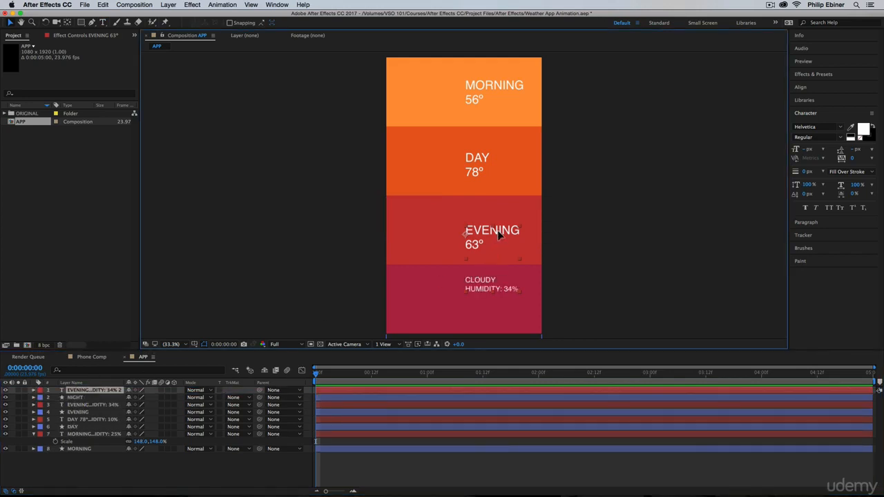
left_click_drag(498, 232, 498, 271)
Change the first two lines of the copied text in the NIGHT section to NIGHT and 52°.
double_click(498, 272)
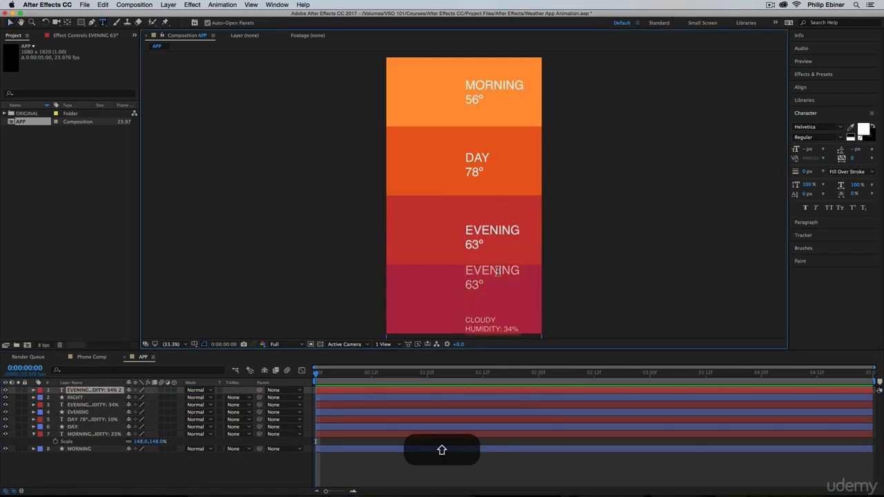
type("DAY")
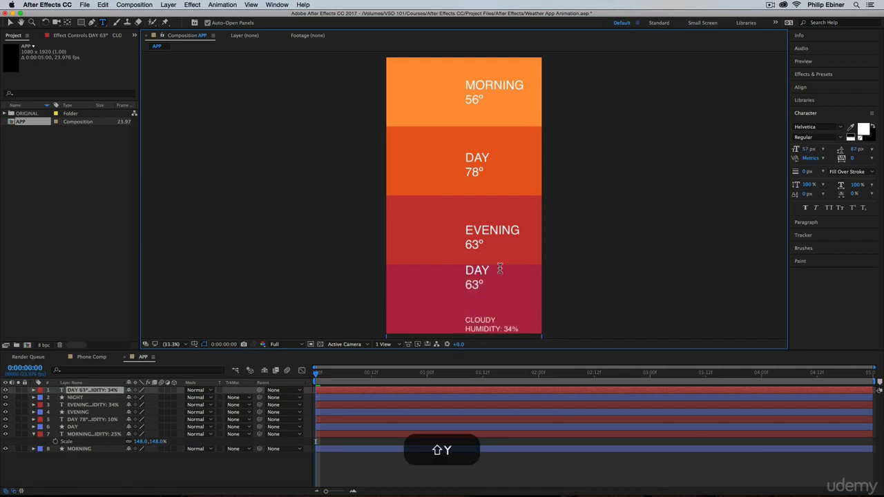
key("BackSpace")
key("BackSpace")
key("BackSpace")
type("NIGHT")
key("BackSpace")
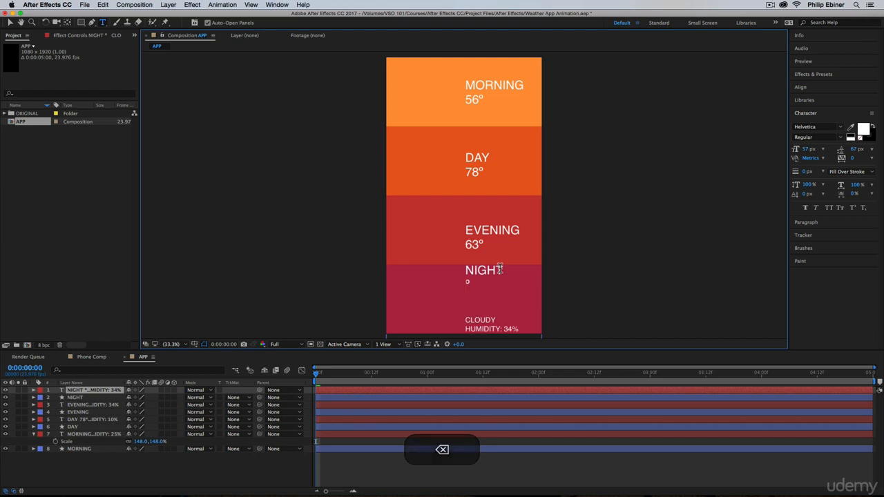
type("52")
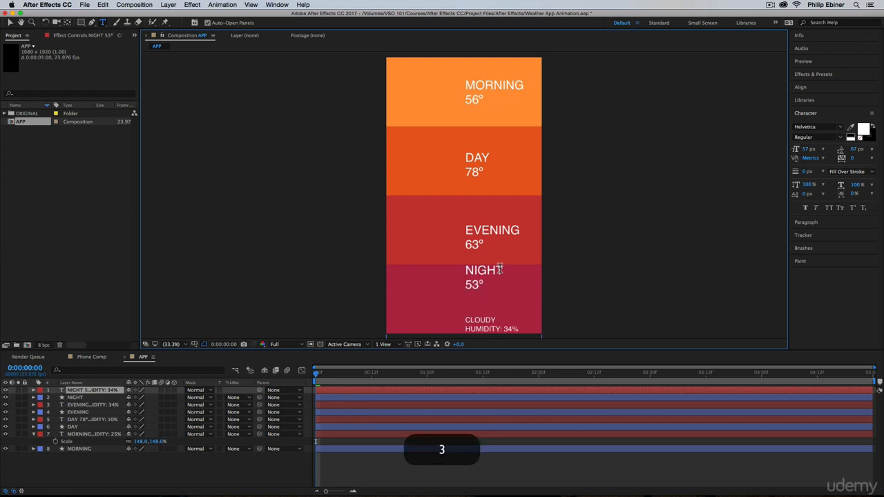
Change the NIGHT weather details to CLEAR and HUMIDITY: 9%.
left_click(477, 316)
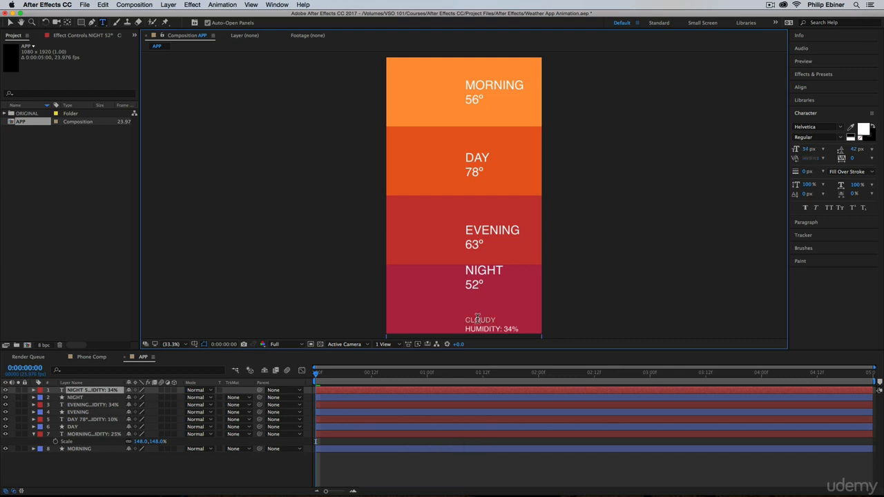
type("CLEAR")
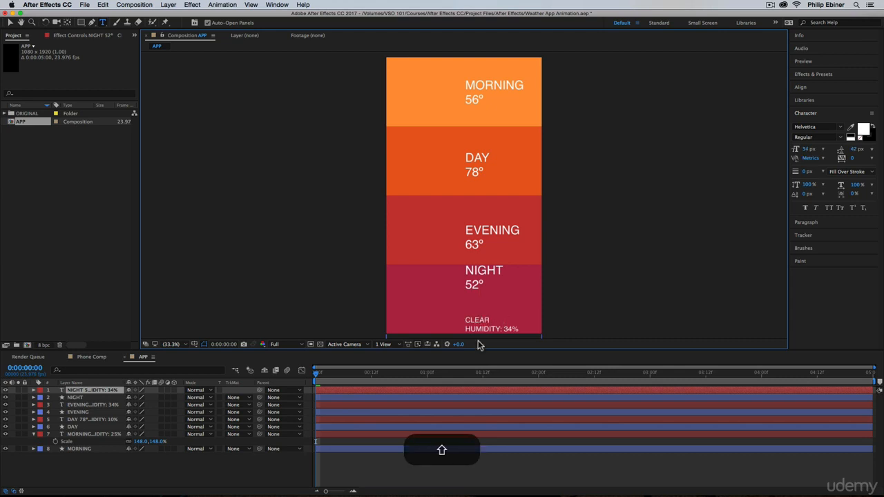
key("BackSpace")
type("9")
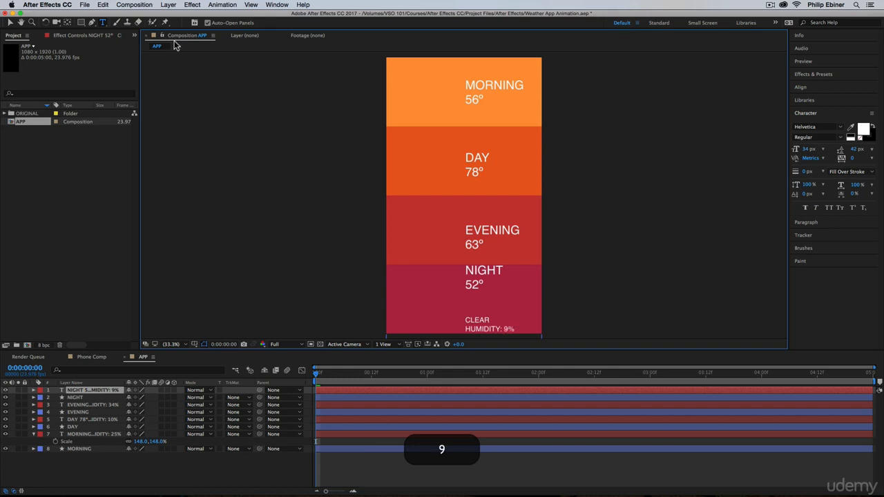
Move the NIGHT text straight down so its details fall outside the frame, and collapse the MORNING text layer's properties.
left_click(10, 22)
left_click_drag(494, 270, 493, 296)
left_click(467, 480)
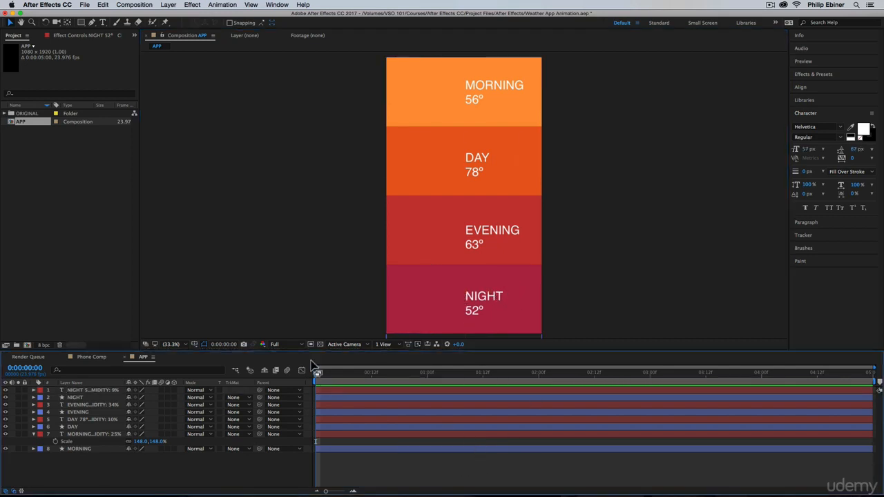
left_click(33, 434)
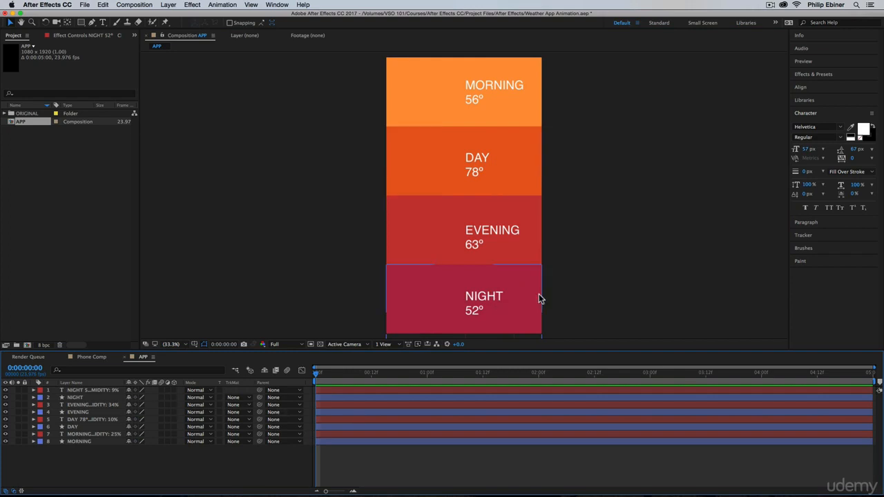
Parent the NIGHT, EVENING, DAY and MORNING text layers each to the shape layer of the same name.
left_click(108, 392)
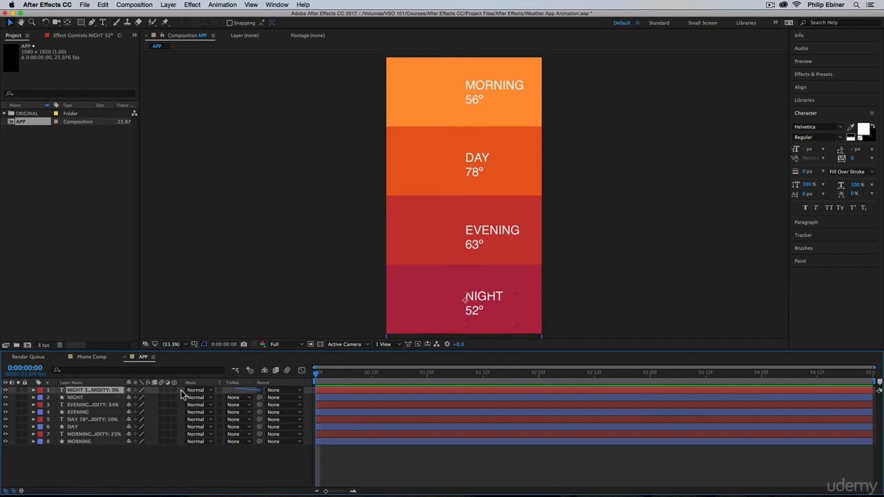
left_click_drag(182, 394, 95, 398)
left_click_drag(260, 405, 154, 412)
left_click_drag(230, 420, 86, 428)
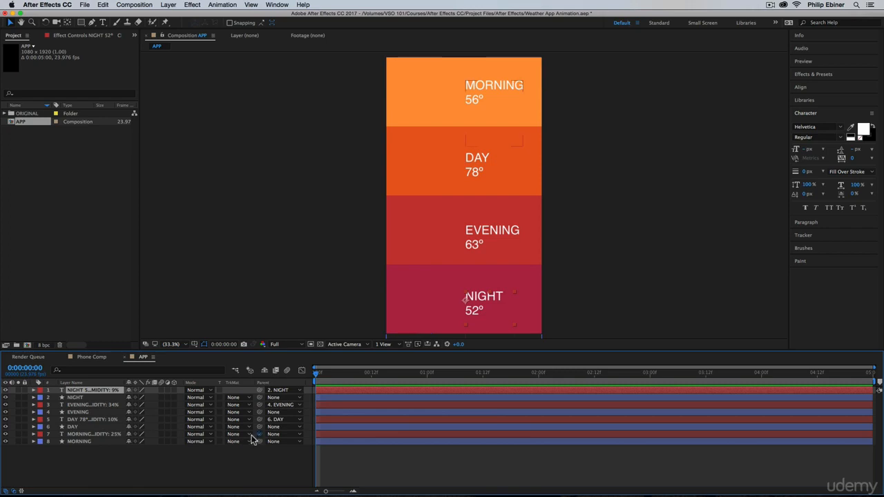
left_click_drag(260, 434, 74, 445)
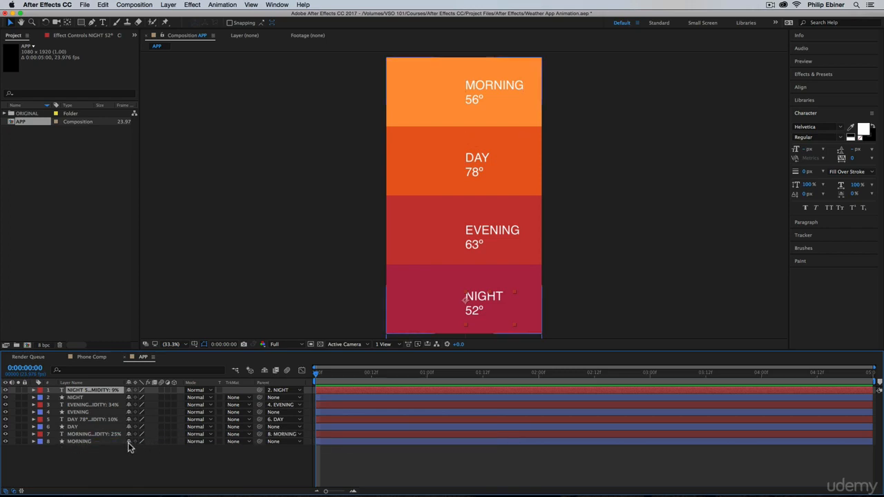
Test the parenting by changing the MORNING shape layer's position, and undo the move.
left_click(86, 442)
key("p")
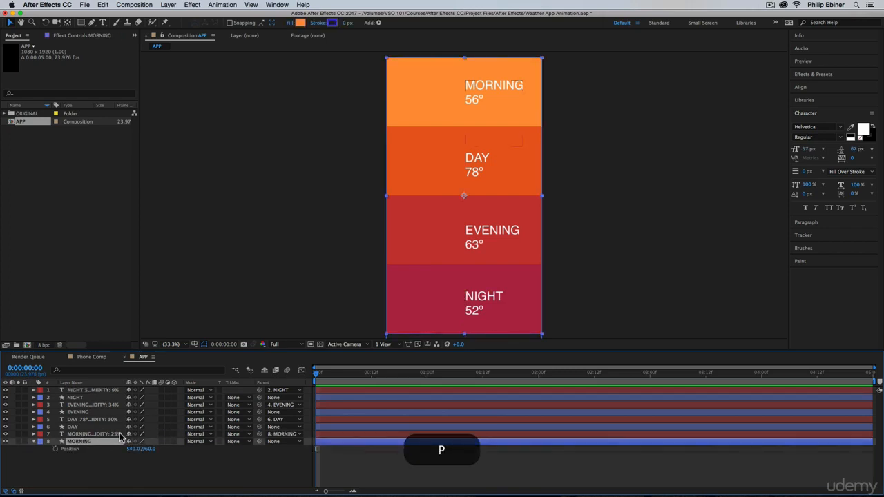
left_click_drag(150, 449, 300, 438)
key("super+z")
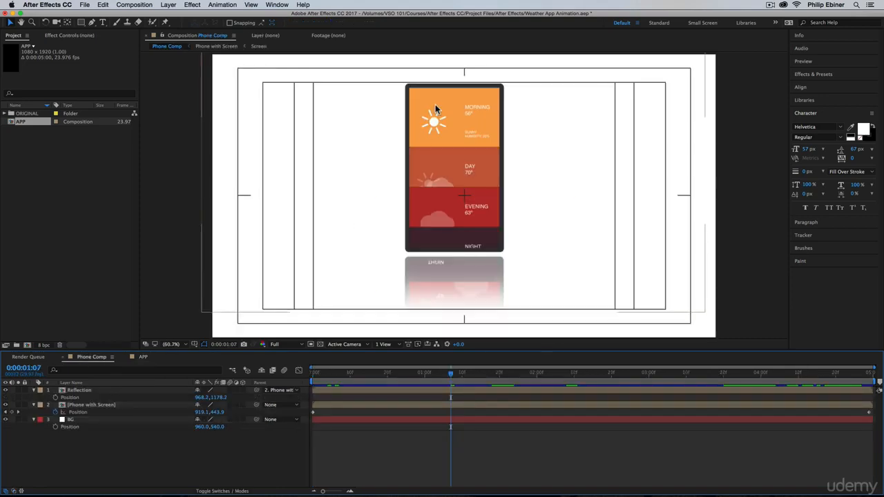
Examine the weather icons at different times in the finished Phone Comp and return to the APP composition.
left_click(609, 373)
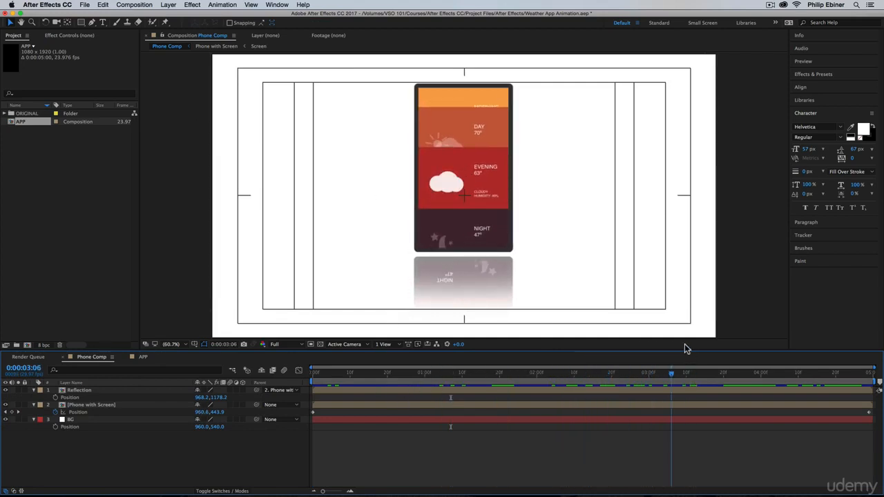
left_click(435, 373)
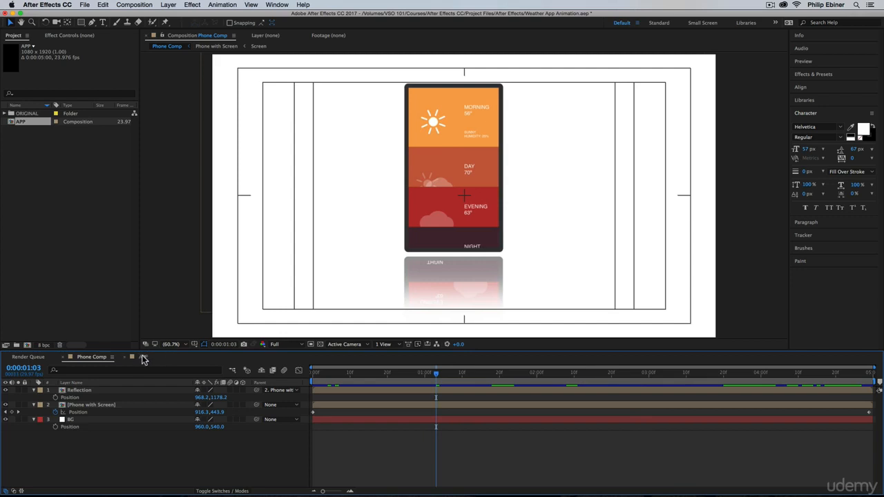
left_click(143, 357)
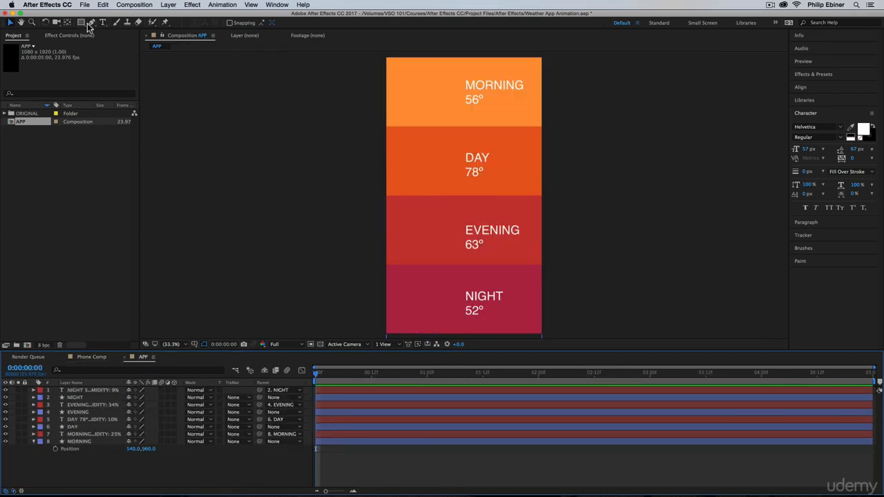
With the NIGHT layers hidden, draw three overlapping white ellipses on one shape layer as a cloud beside the EVENING text.
left_click_drag(80, 25, 125, 33)
left_click(232, 23)
left_click_drag(621, 216, 429, 96)
left_click(739, 163)
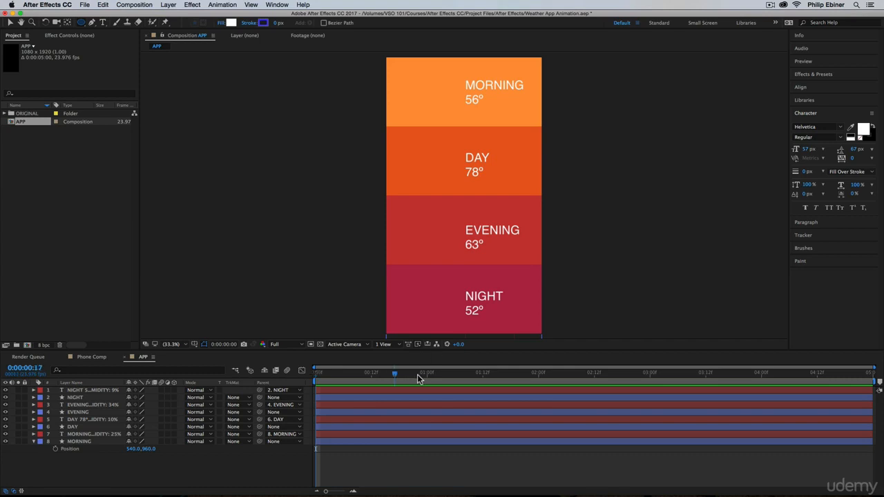
key("Home")
left_click_drag(395, 223, 428, 250)
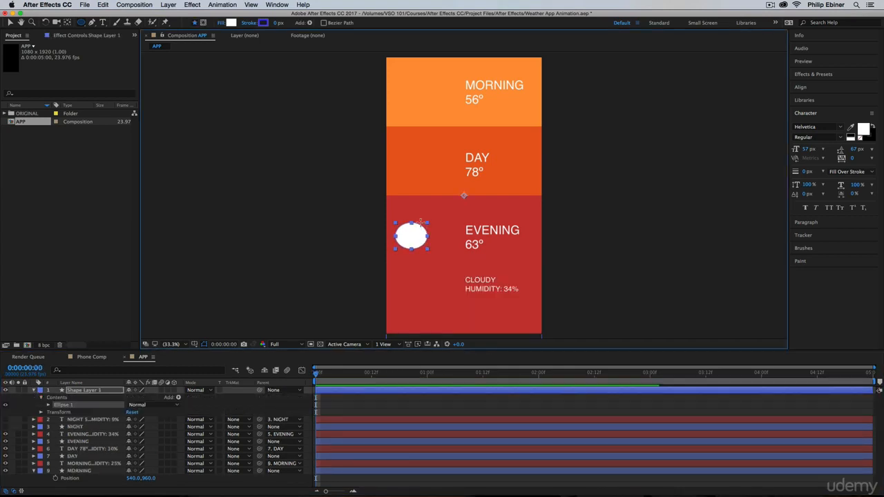
left_click_drag(412, 215, 441, 251)
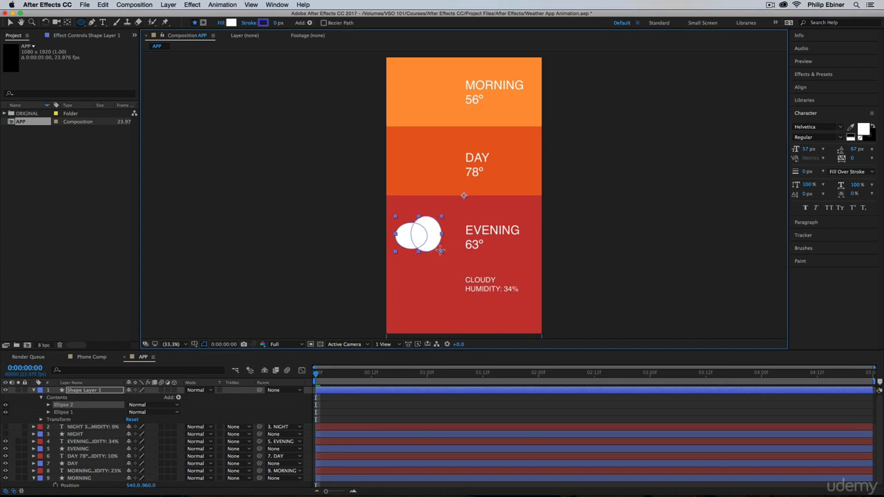
left_click_drag(425, 218, 455, 251)
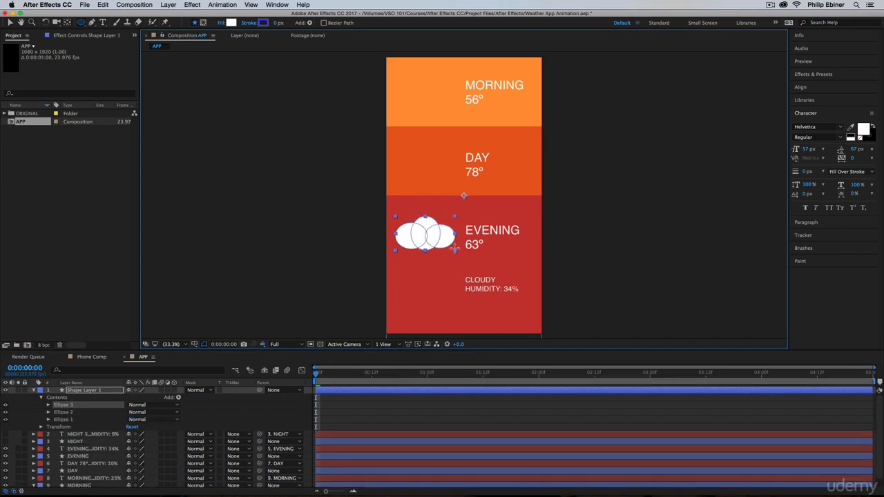
Rename the new ellipse shape layer as Cloud.
left_click(84, 390)
key("Return")
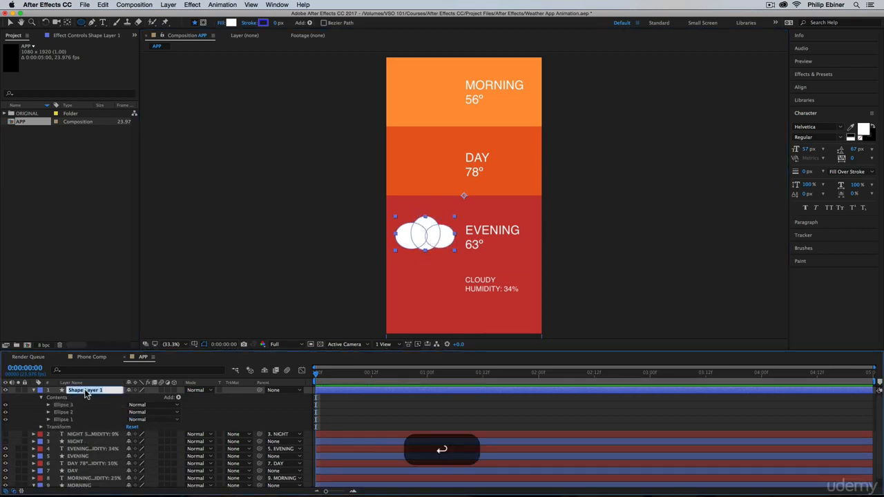
type("Cloud")
key("Return")
Scale the Cloud layer to 71% and reposition it beside the EVENING text.
key("s")
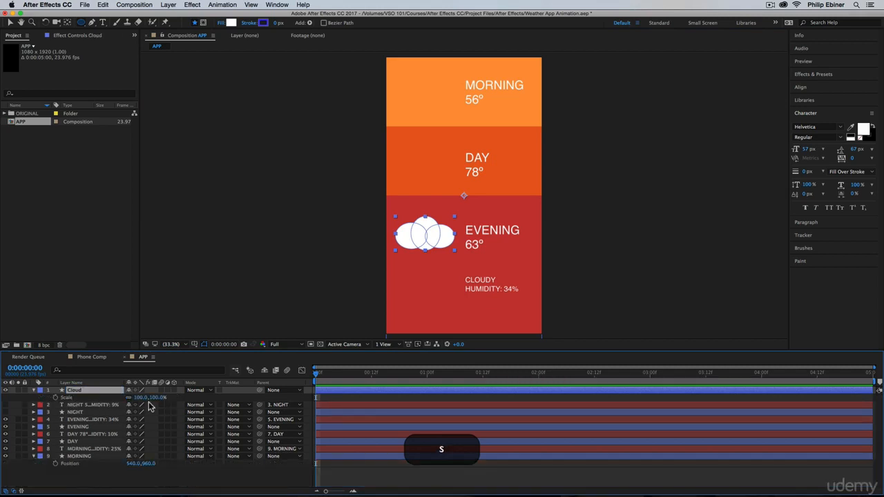
mouse_move(164, 402)
left_mouse_down()
mouse_move(147, 401)
mouse_move(160, 398)
left_mouse_up()
key("v")
left_click_drag(440, 222, 430, 234)
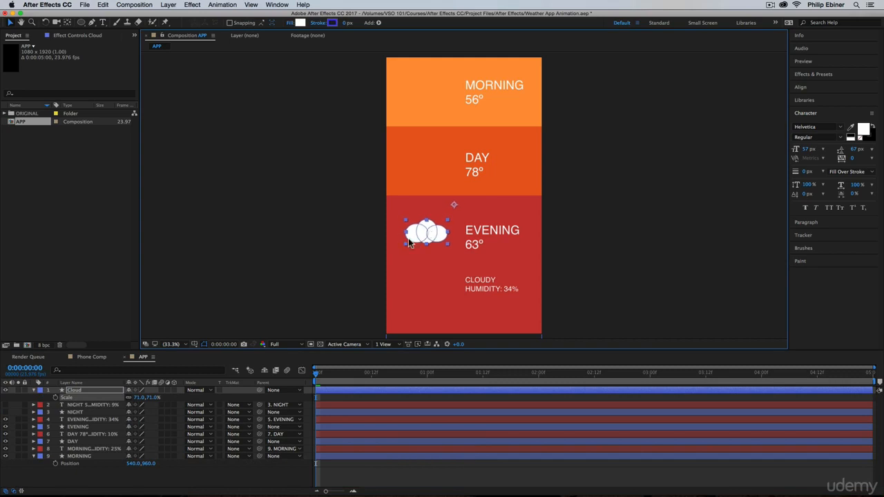
Place the Cloud layer directly below the NIGHT shape layer and make both NIGHT layers visible again.
left_click(34, 392)
left_click_drag(74, 391, 86, 409)
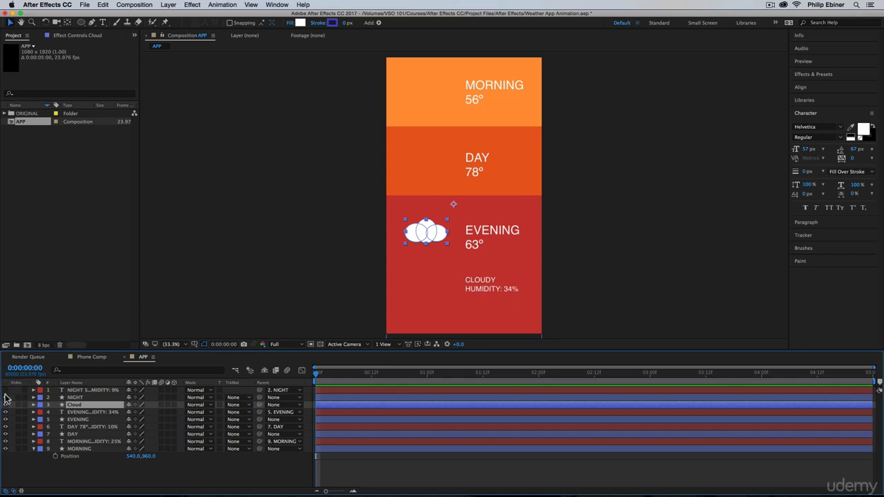
left_click_drag(5, 395, 5, 389)
Nudge the cloud and the EVENING text to center them vertically in the red section.
left_click_drag(440, 236, 440, 238)
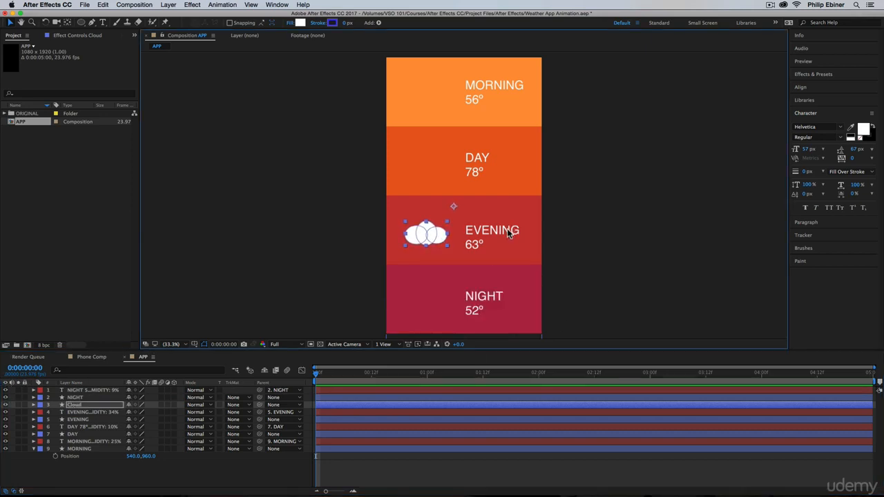
left_click(508, 234)
key("shift+Up")
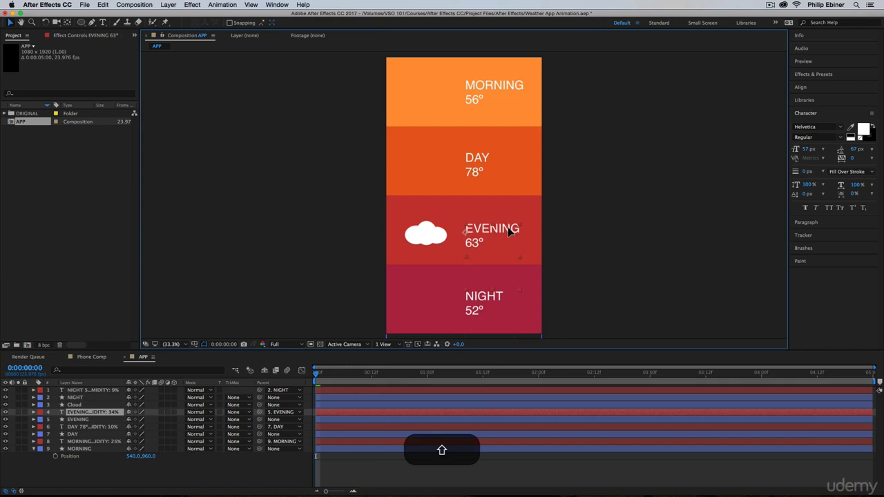
left_click(420, 233)
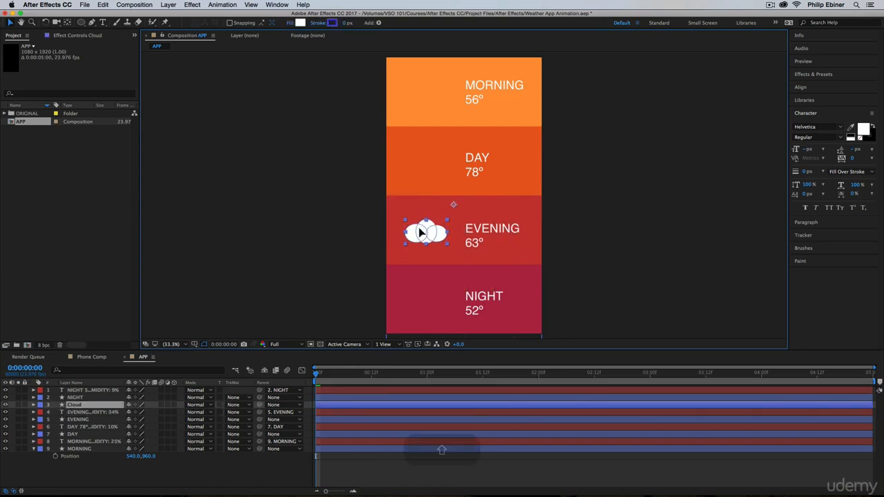
Set the Cloud layer's opacity to 25% and deselect it.
key("t")
left_click(133, 411)
type("25")
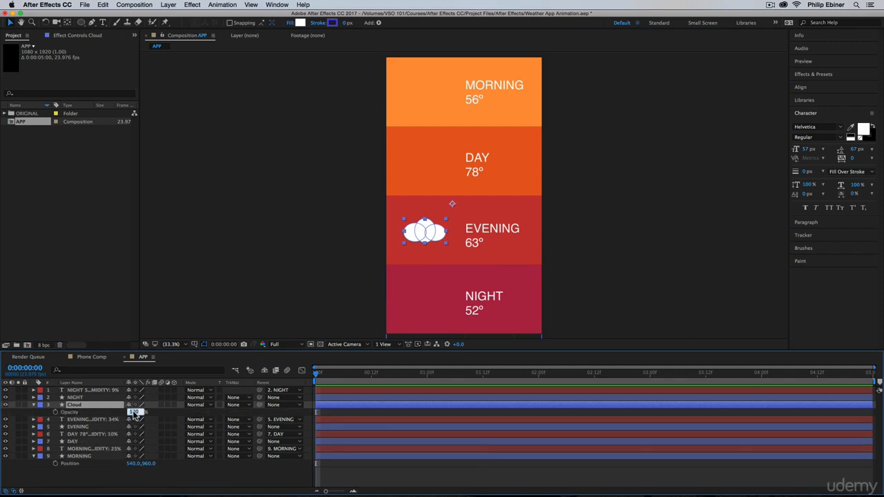
key("Return")
left_click(675, 192)
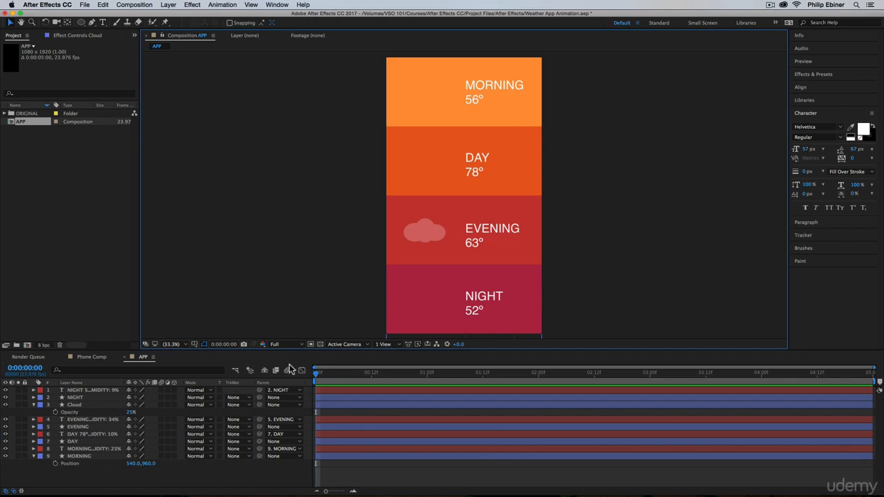
Play the Phone Comp to examine its icons again and return to the APP composition.
left_click(94, 357)
key("space")
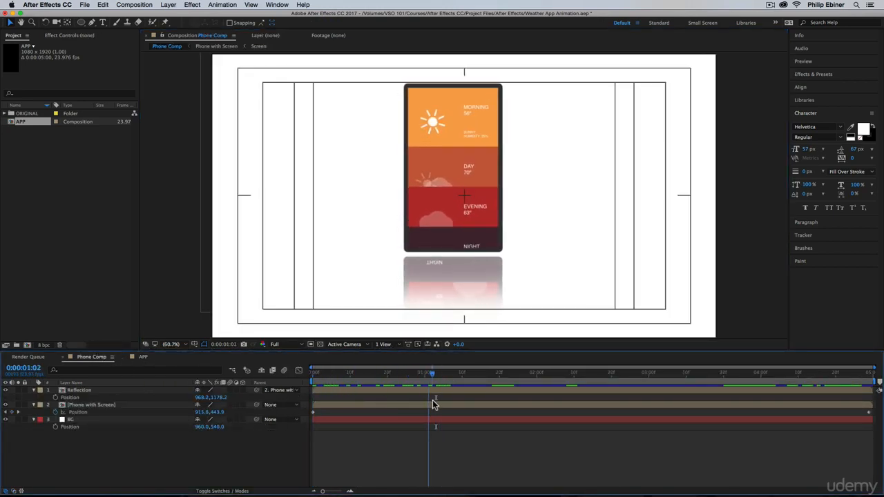
left_click(143, 357)
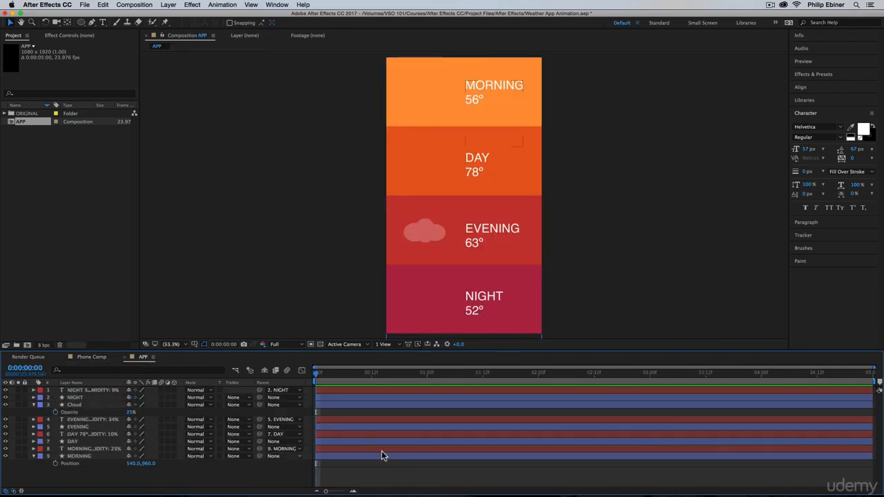
Draw three small white stars of different sizes on one new shape layer beside the NIGHT text, then deselect it.
mouse_move(81, 25)
left_mouse_down()
mouse_move(103, 33)
mouse_move(105, 62)
left_mouse_up()
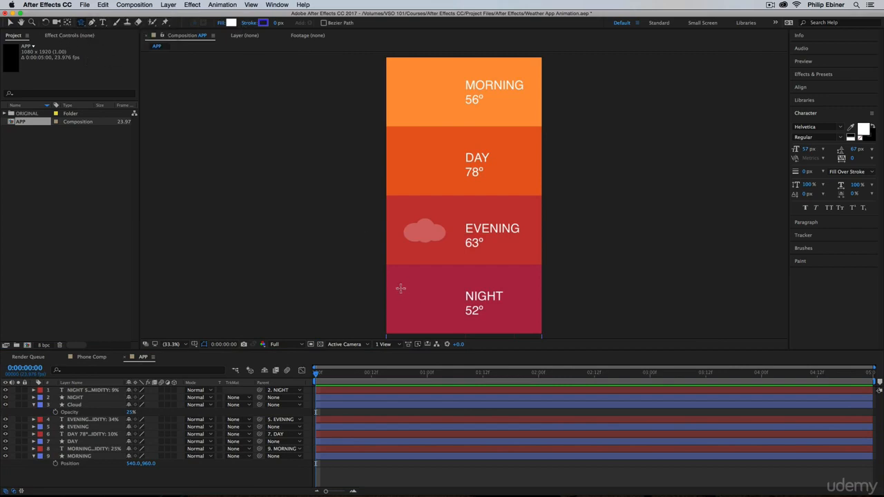
left_click_drag(401, 289, 436, 313)
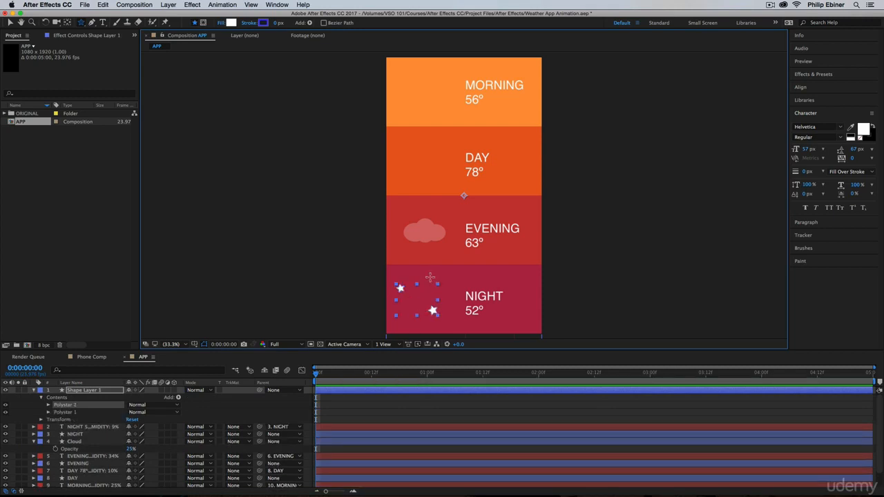
left_click_drag(429, 277, 428, 279)
left_click(406, 411)
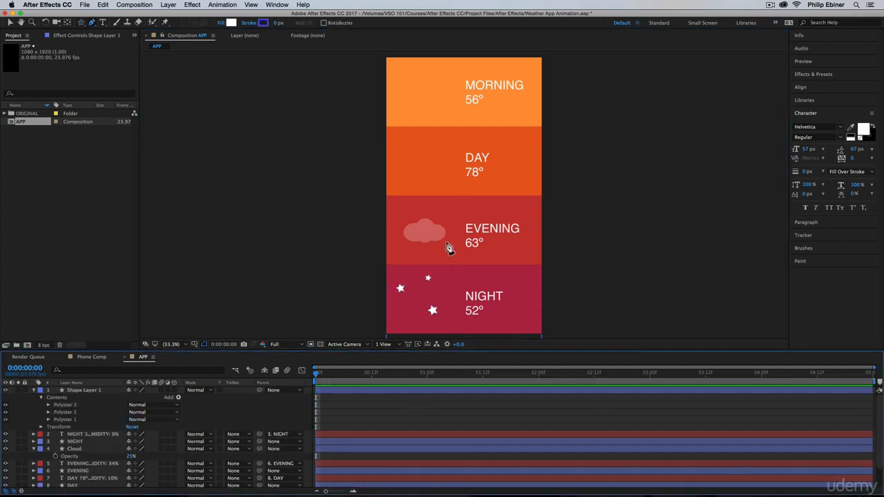
Draw two overlapping white circles of similar size among the stars on a separate shape layer, the second offset to the right.
key("z")
left_click(425, 310)
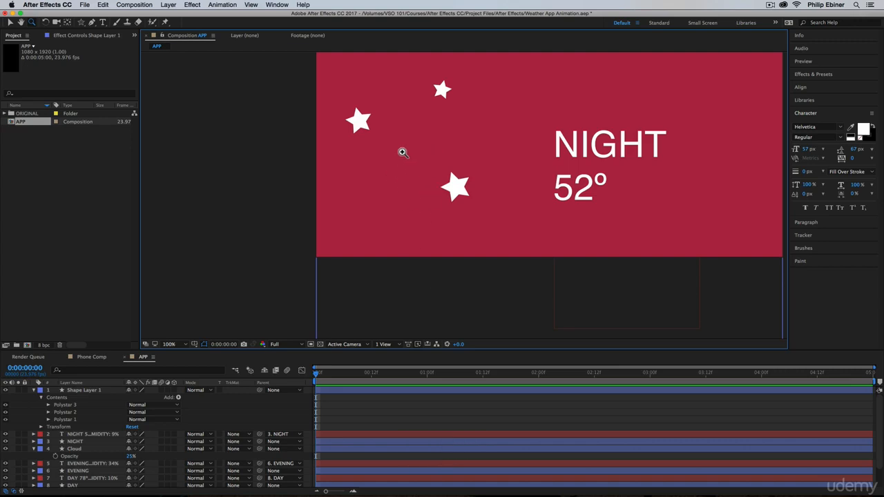
left_click_drag(403, 152, 375, 193)
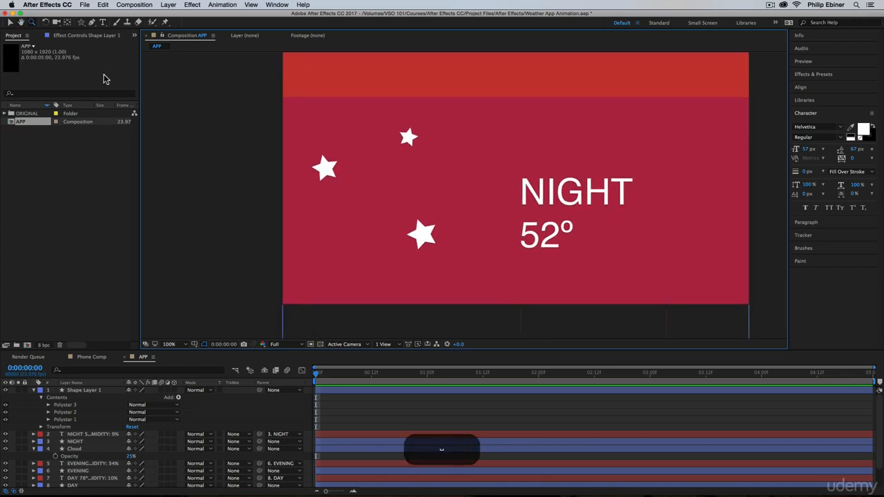
left_click(93, 25)
left_click(81, 22)
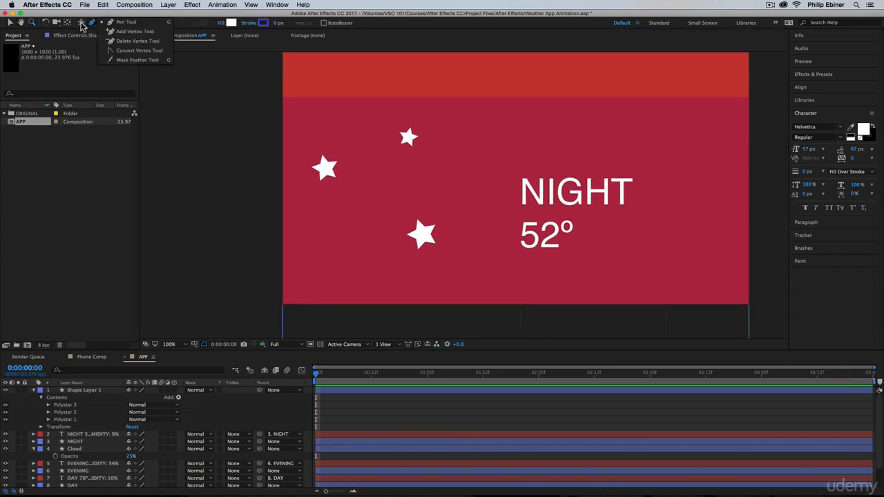
left_click(116, 42)
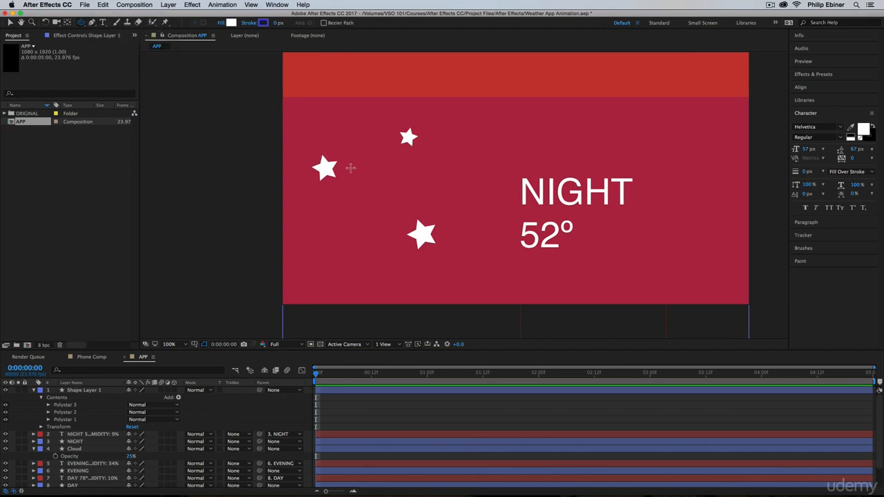
left_click_drag(345, 160, 442, 257)
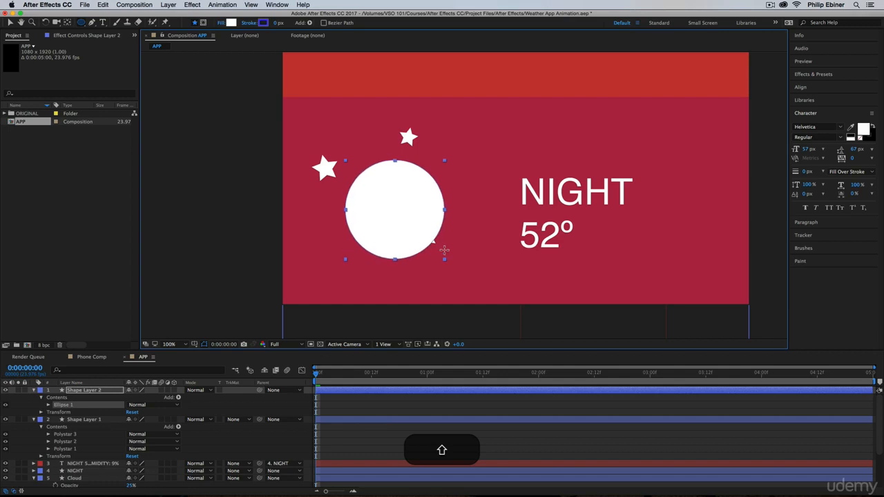
key("super+shift+z")
left_click_drag(376, 158, 454, 250)
Fill the second circle with the NIGHT background color AE2848, sampled from the composition, to form a crescent moon.
left_click(145, 405)
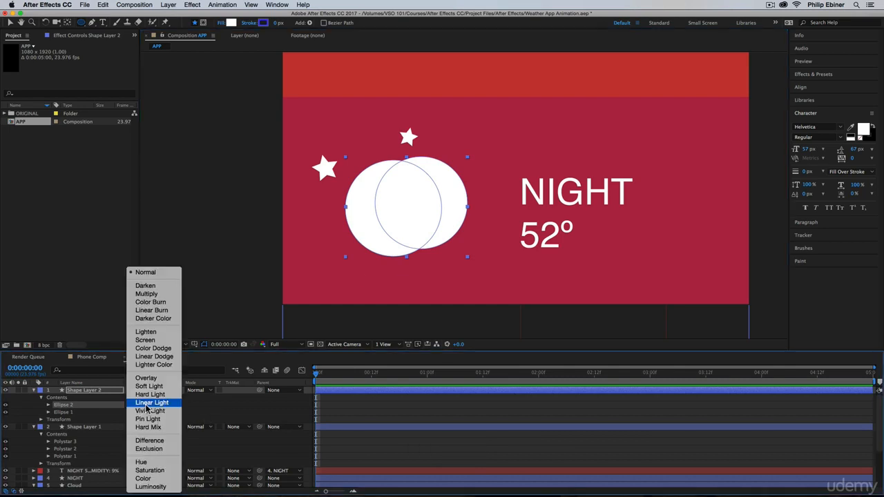
left_click(91, 402)
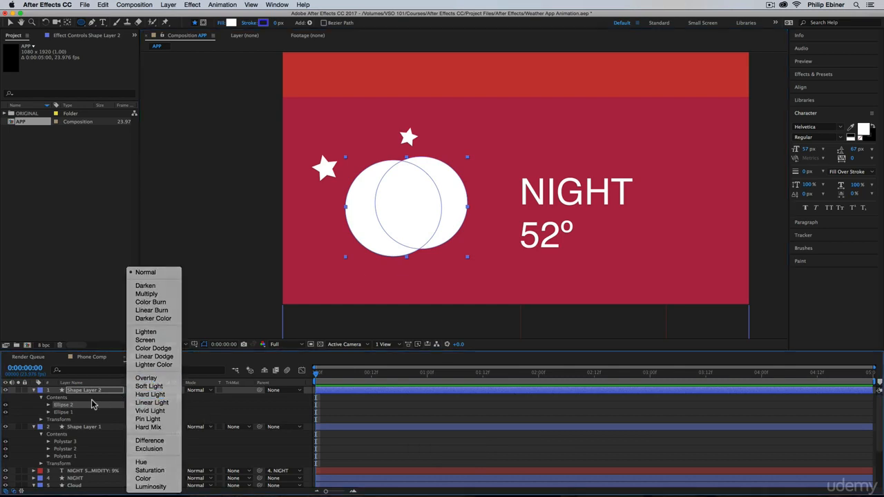
left_click(49, 405)
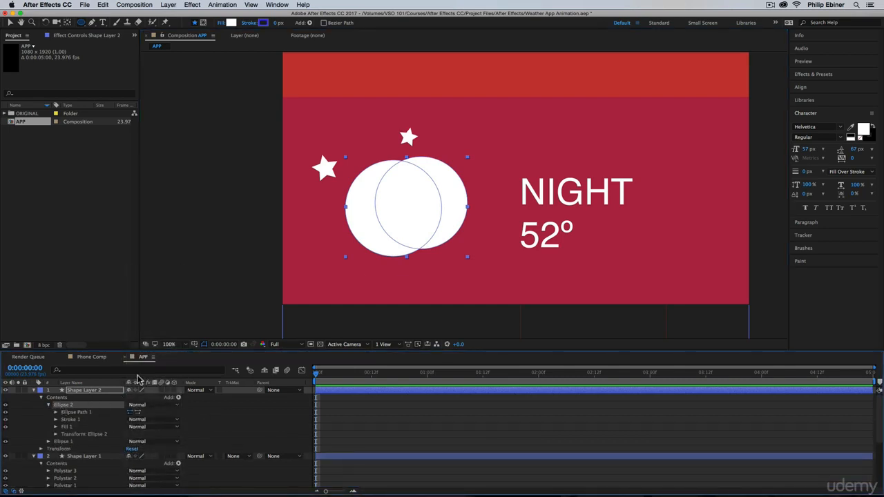
left_click(232, 23)
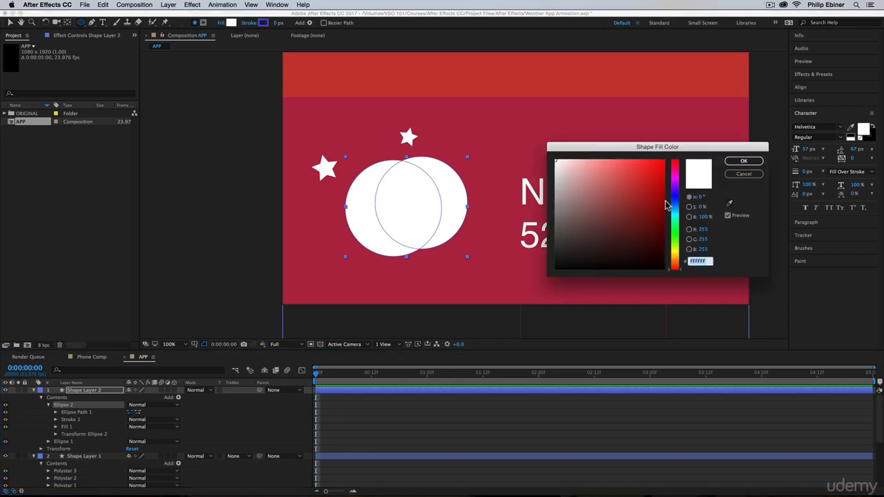
left_click(729, 204)
left_click(484, 143)
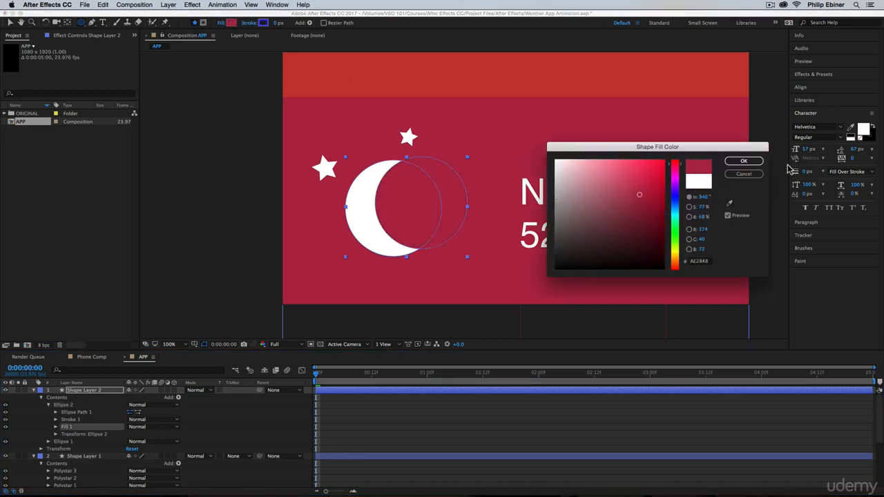
left_click(744, 160)
left_click(350, 434)
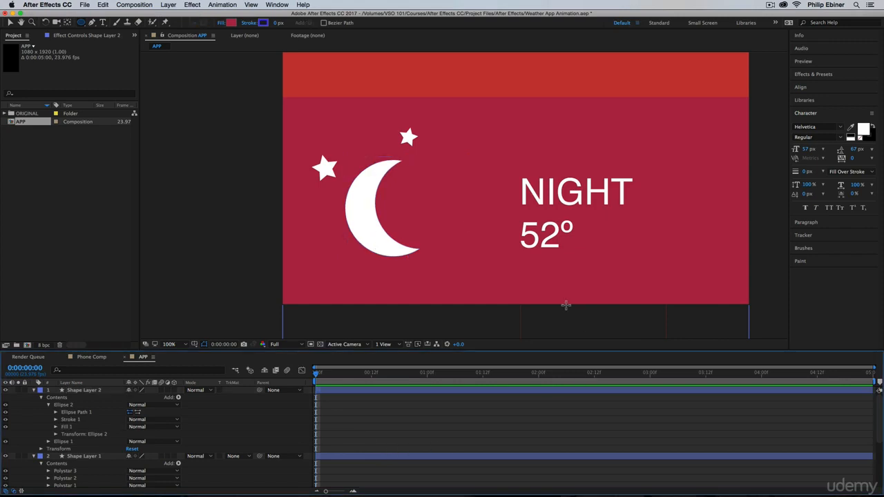
Cut Ellipse 1 and Ellipse 2 from Shape Layer 2 and paste them into the stars' Shape Layer 1.
left_click(64, 407)
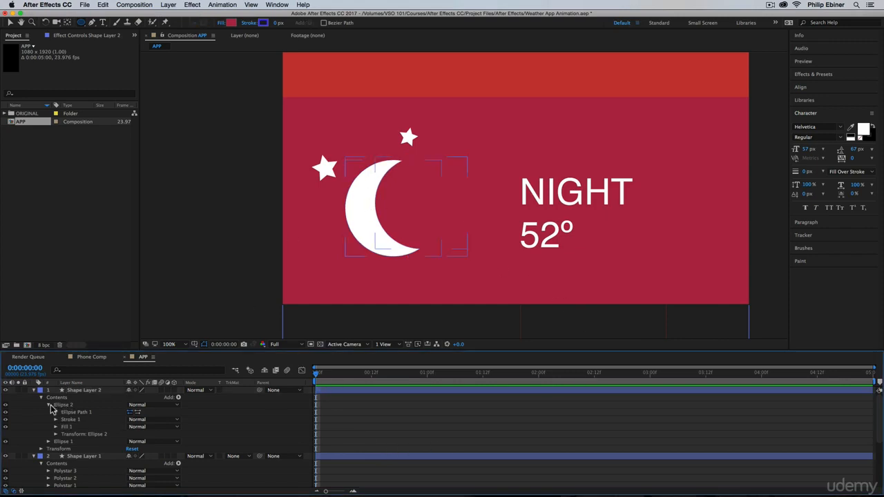
left_click(49, 406)
left_click(63, 413)
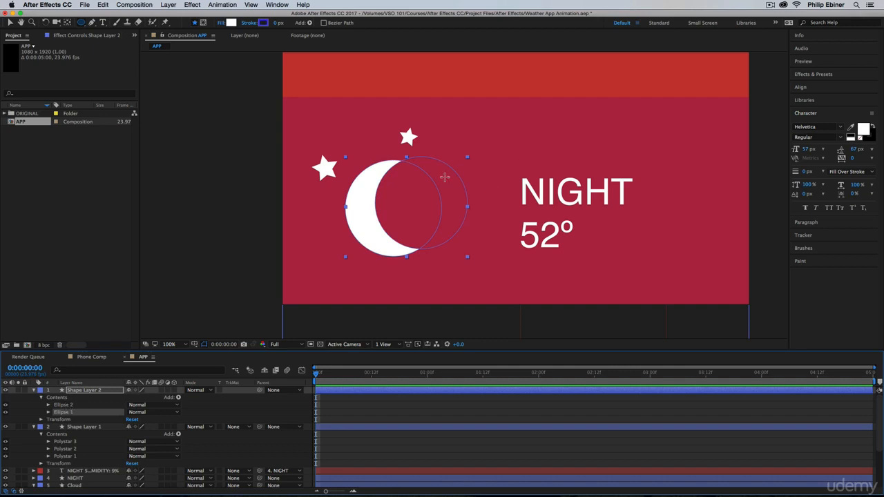
left_click(66, 406, "shift")
key("super+x")
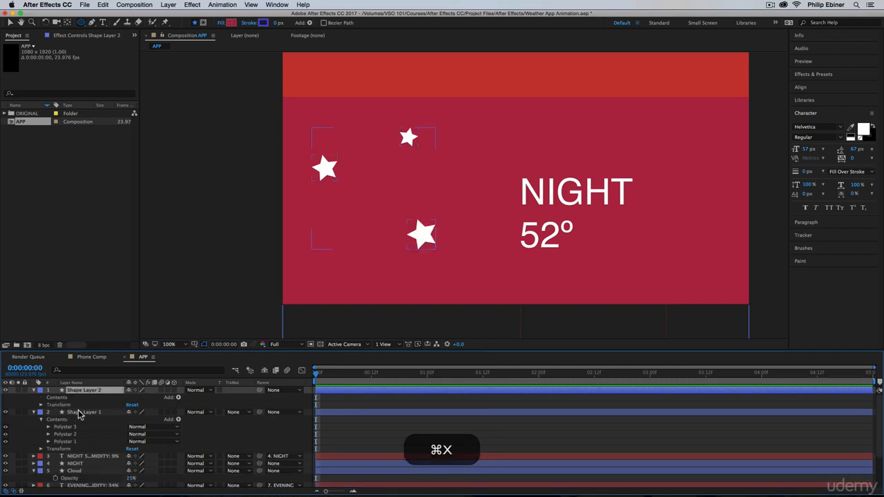
left_click(81, 412)
key("super+v")
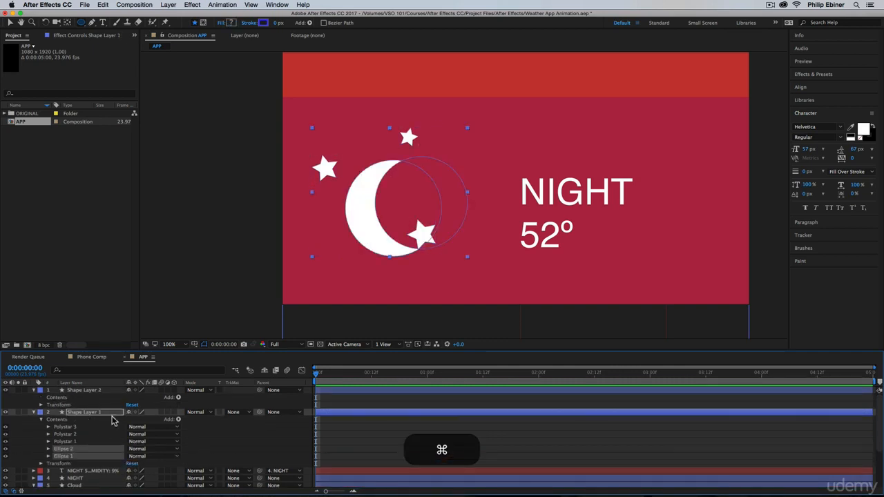
Move the crescent slightly up and left, then place the large star inside its curve and shift the small star above it.
key("v")
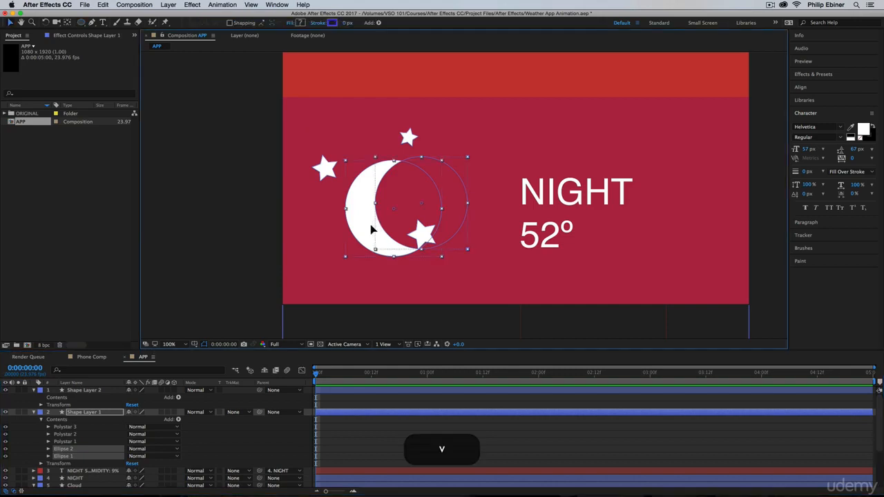
mouse_move(370, 212)
left_mouse_down()
mouse_move(355, 233)
mouse_move(371, 178)
mouse_move(367, 233)
mouse_move(370, 218)
left_mouse_up()
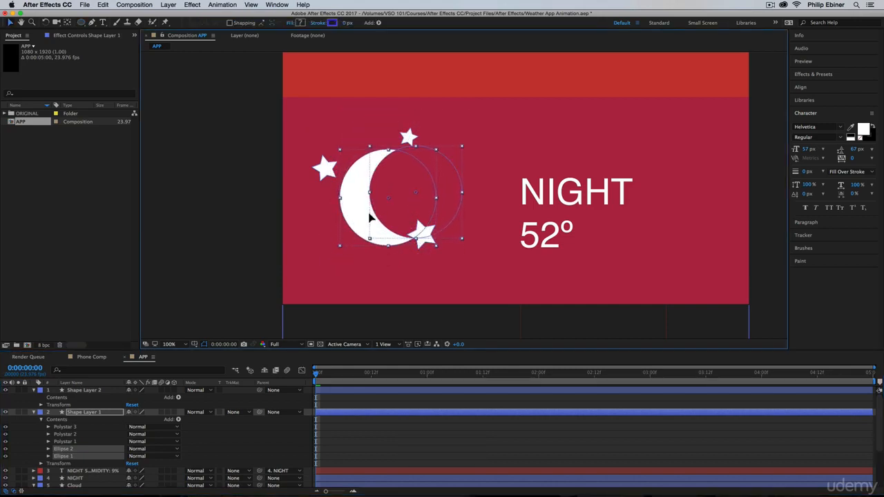
left_click(76, 427)
left_click(428, 241)
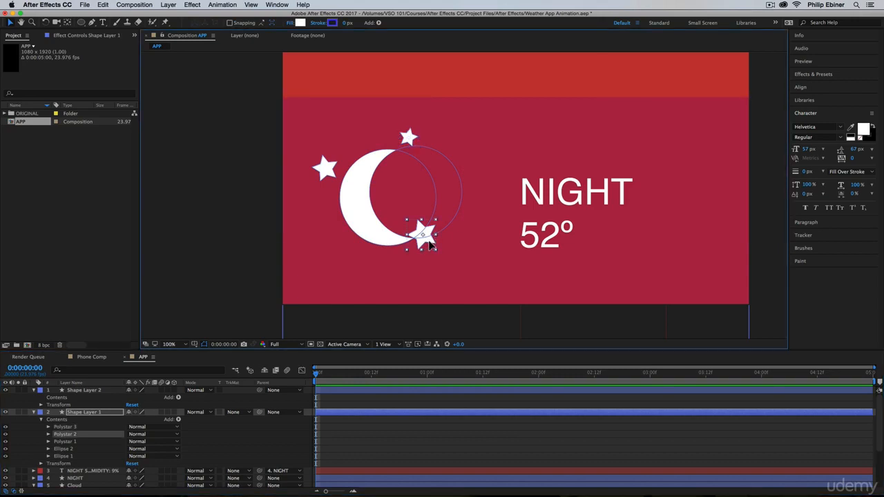
left_click_drag(431, 243, 423, 209)
left_click_drag(408, 137, 412, 132)
left_click(66, 442)
Rename Shape Layer 1 as Moon and delete the empty Shape Layer 2.
left_click(78, 413)
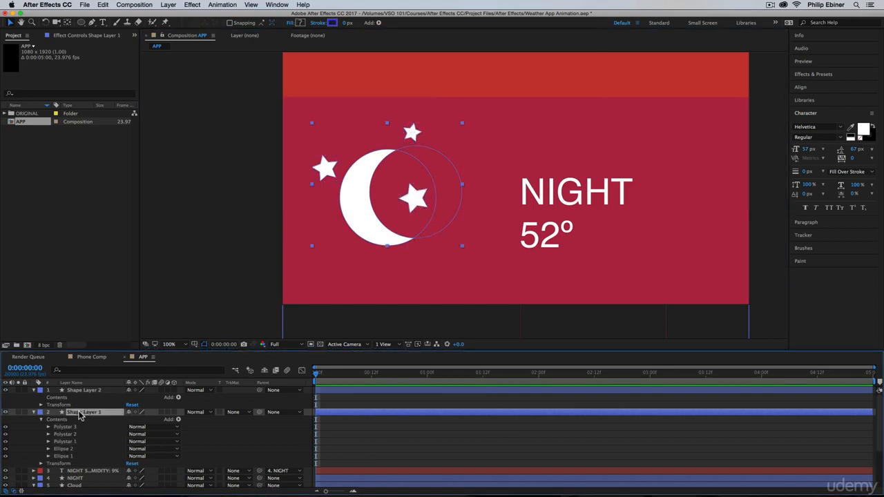
key("Return")
type("Moon")
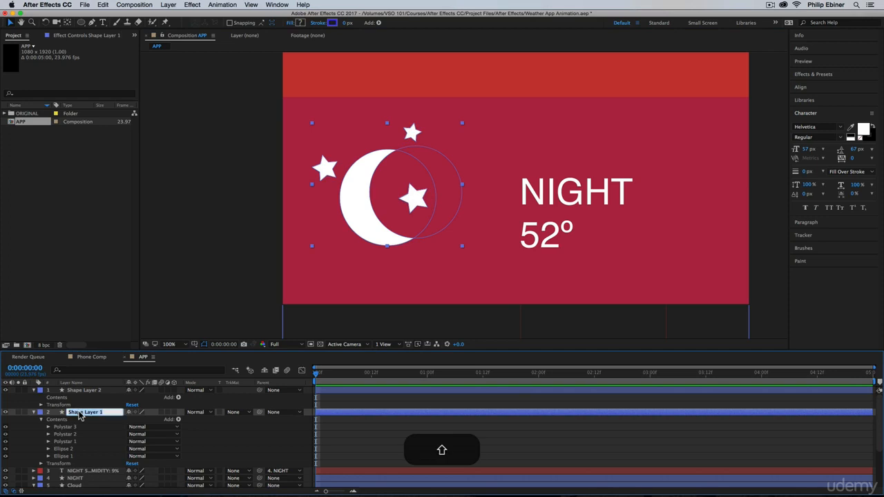
key("Return")
left_click(83, 391)
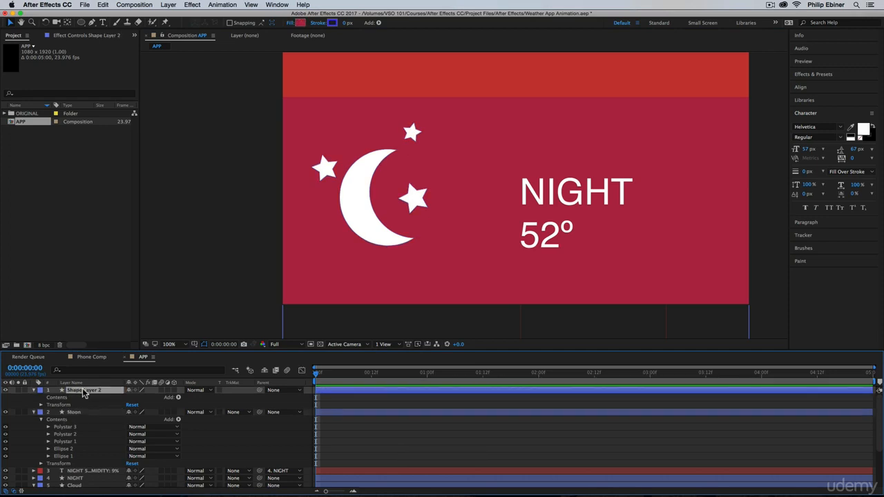
key("BackSpace")
left_click(33, 390)
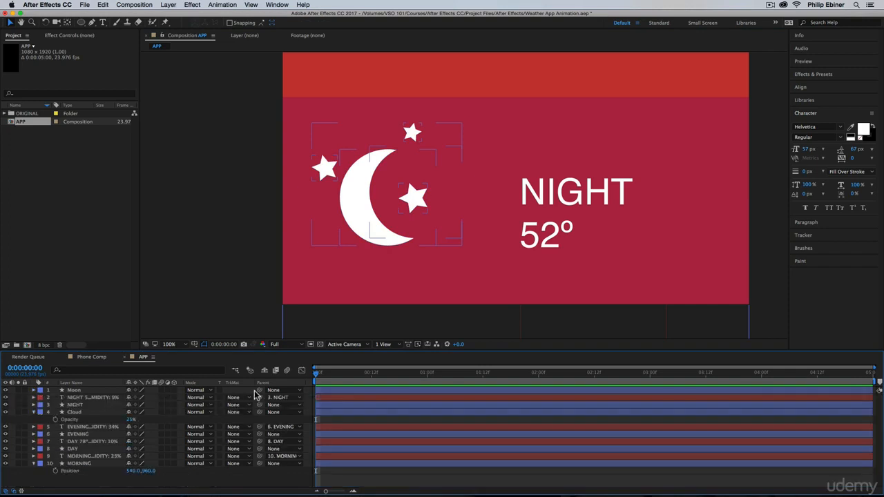
Shift the whole Moon icon slightly down and right within the NIGHT section.
left_click_drag(371, 183, 387, 202)
key("z")
left_click(505, 146, "alt")
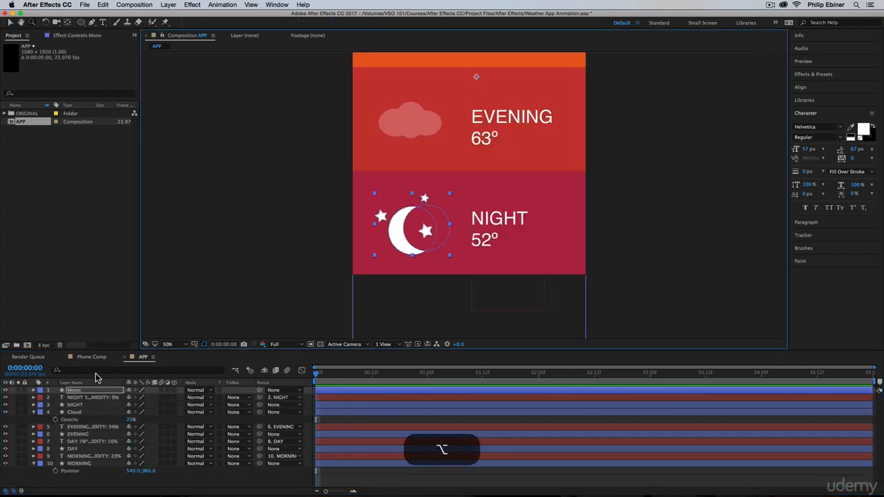
Set the Moon layer's opacity to 25% and deselect it.
left_click(86, 391)
key("t")
left_click(132, 397)
type("25")
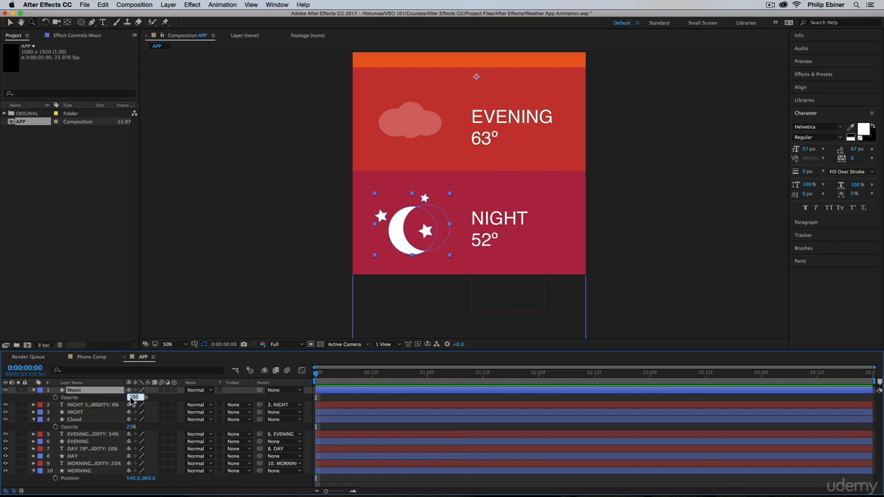
key("Return")
left_click(239, 397)
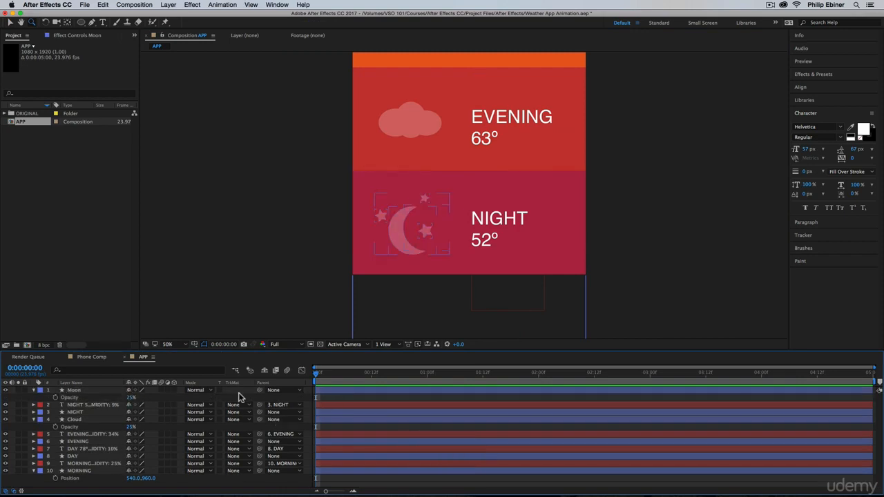
Parent the Moon layer to the NIGHT shape layer and the Cloud layer to the EVENING shape layer.
left_click_drag(260, 391, 104, 412)
left_click(90, 419)
left_click_drag(260, 419, 83, 443)
left_click(33, 390)
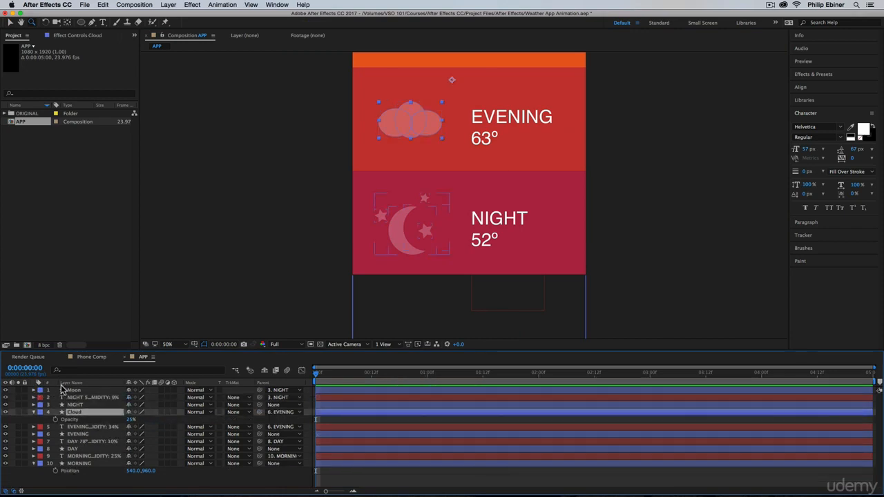
Give the Moon, NIGHT text and NIGHT shape layers the Red label color.
left_click(81, 393)
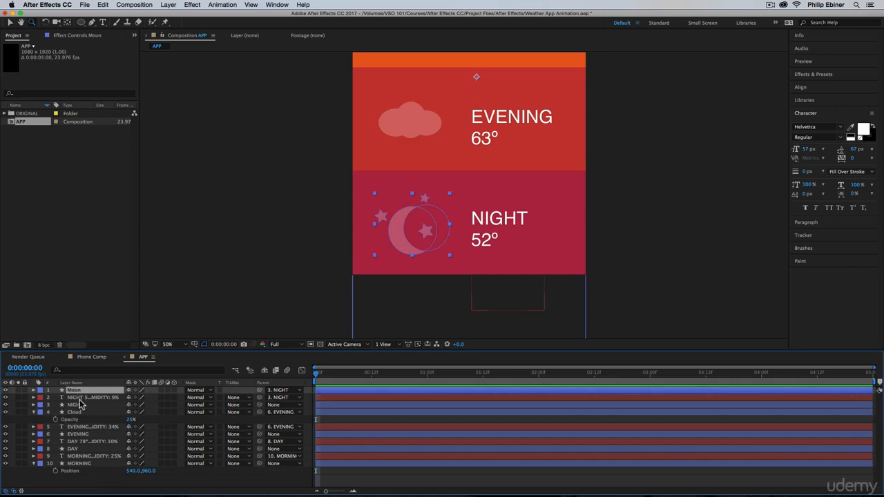
left_click(33, 413)
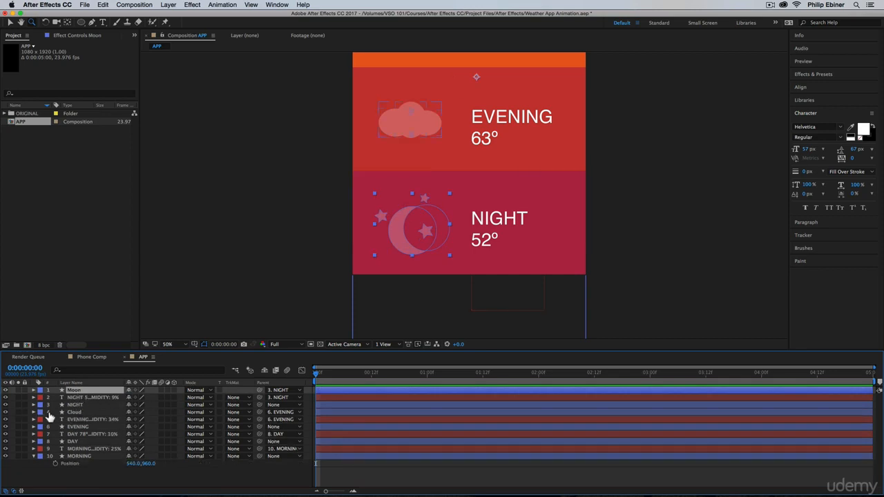
left_click(81, 398, "shift")
left_click(83, 406, "shift")
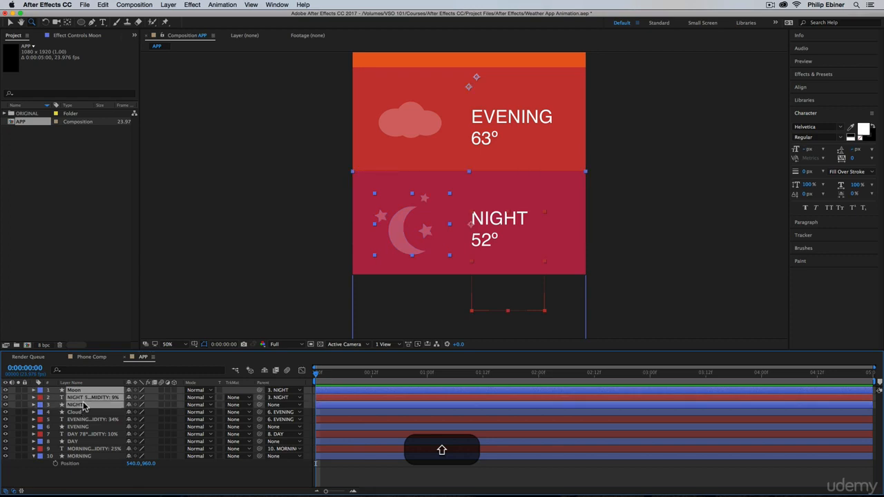
left_click(39, 397)
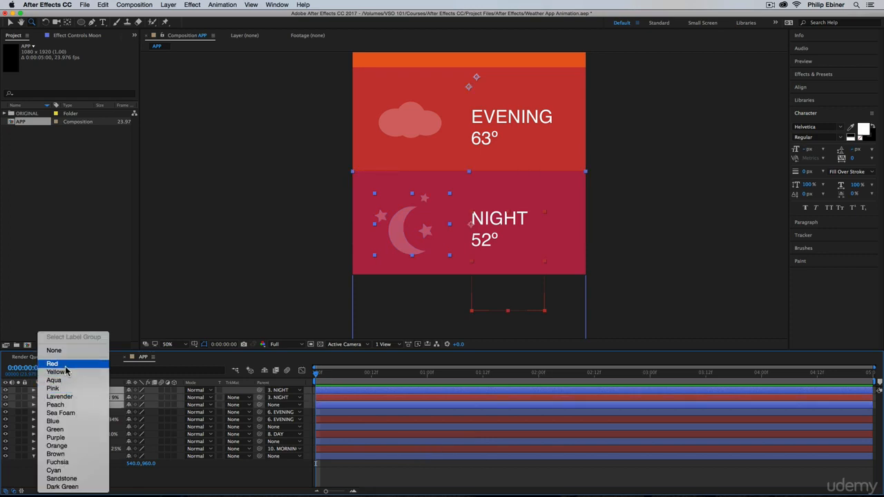
left_click(65, 367)
Give the Cloud, EVENING text and EVENING shape layers the Lavender label color.
left_click(73, 412)
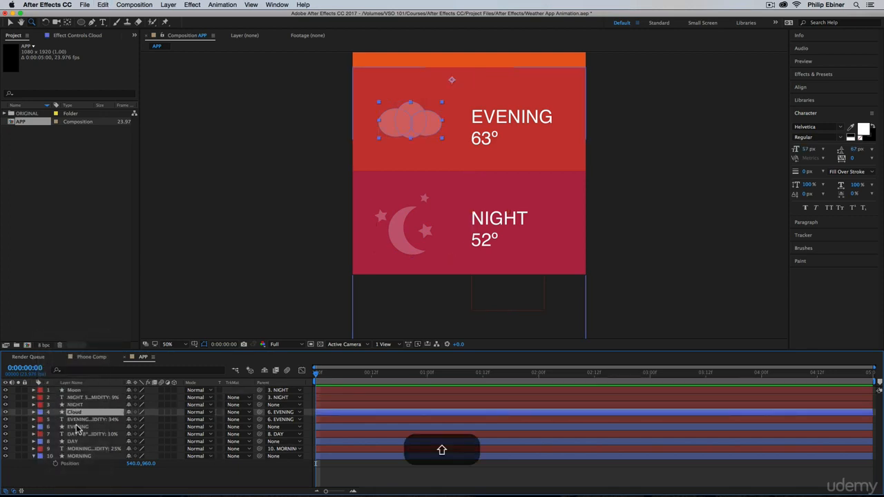
left_click(78, 427, "shift")
left_click(41, 417)
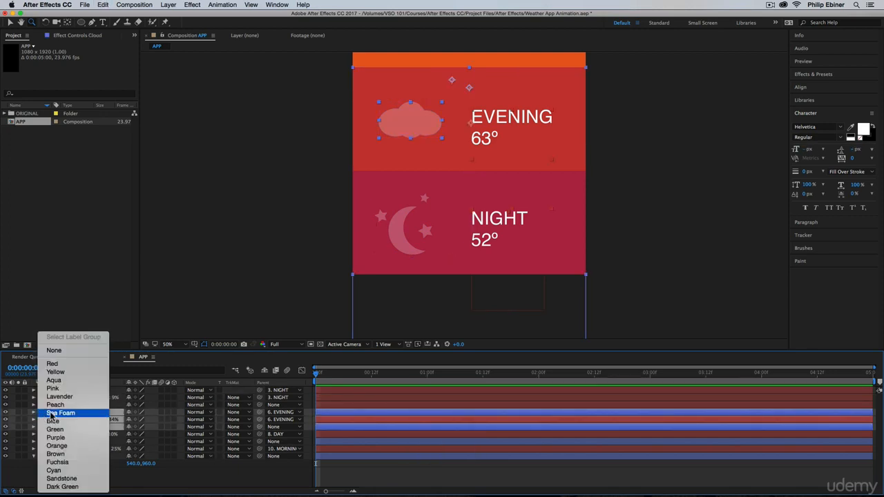
left_click(108, 396)
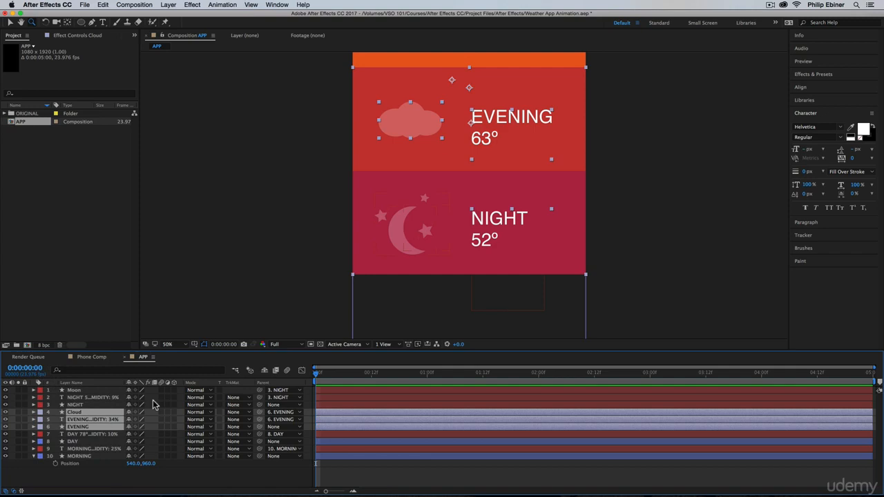
Give the DAY text and DAY shape layers the Orange label color.
left_click(84, 432)
left_click(76, 442, "shift")
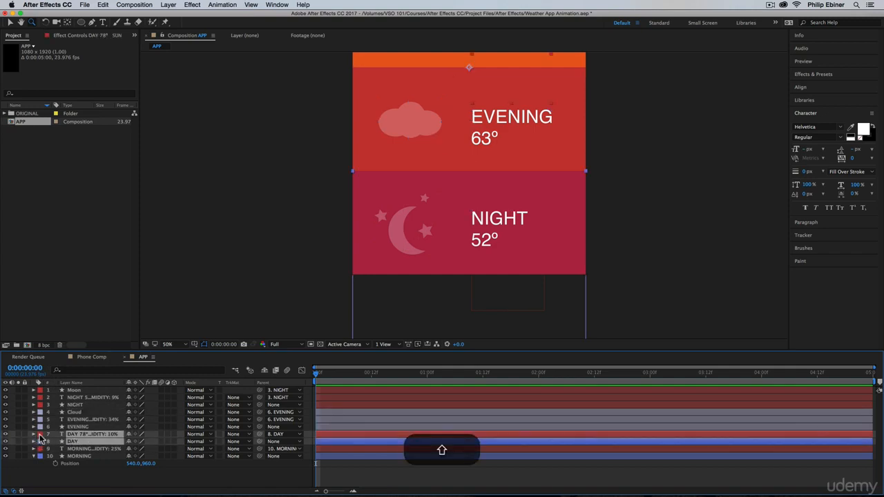
left_click(40, 437)
left_click(69, 446)
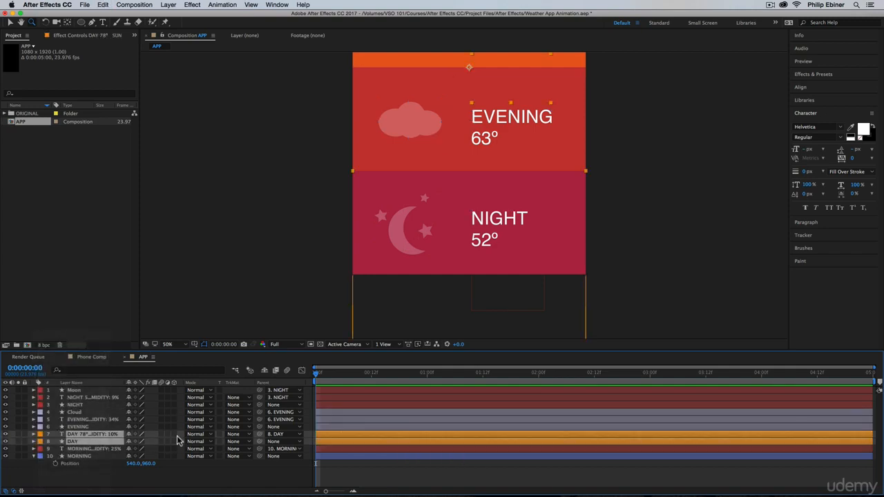
Give the MORNING text and MORNING shape layers the Cyan label color and deselect them.
left_click(90, 449)
left_click(76, 456, "shift")
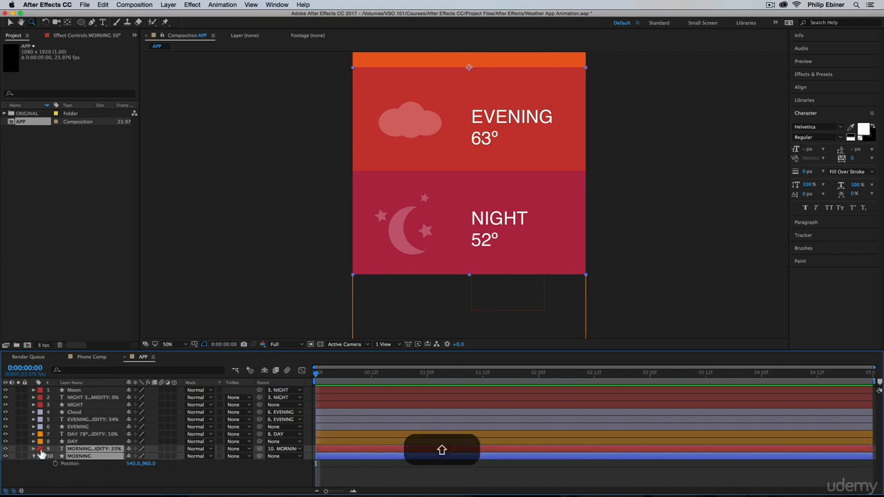
left_click(40, 450)
left_click(65, 472)
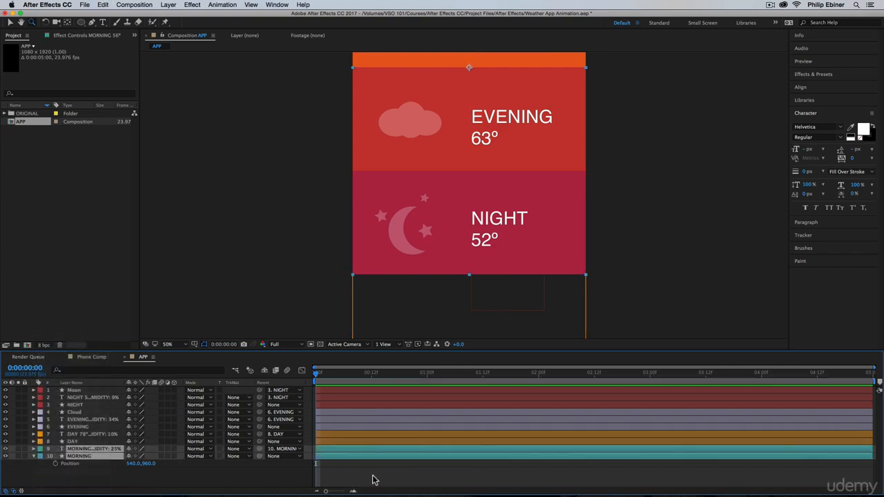
left_click(373, 480)
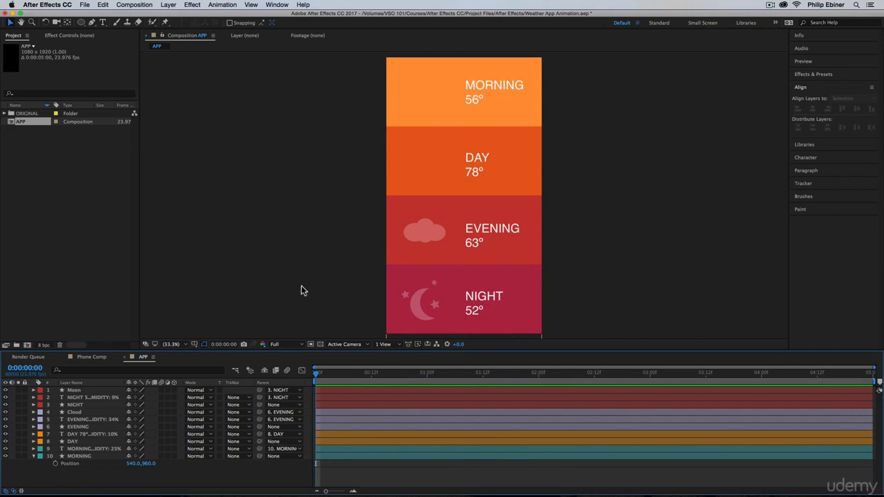
Set the Pen tool's fill to None and show the title/action safe guides over the composition.
left_click(91, 23)
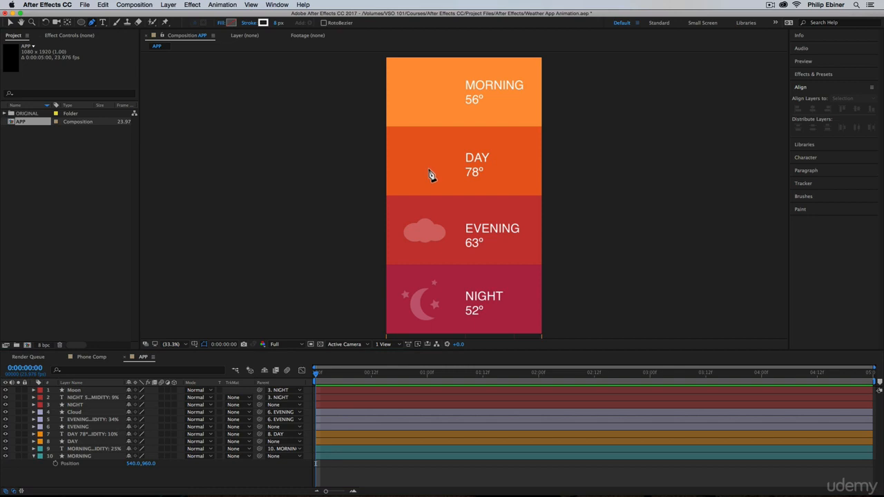
left_click(223, 23)
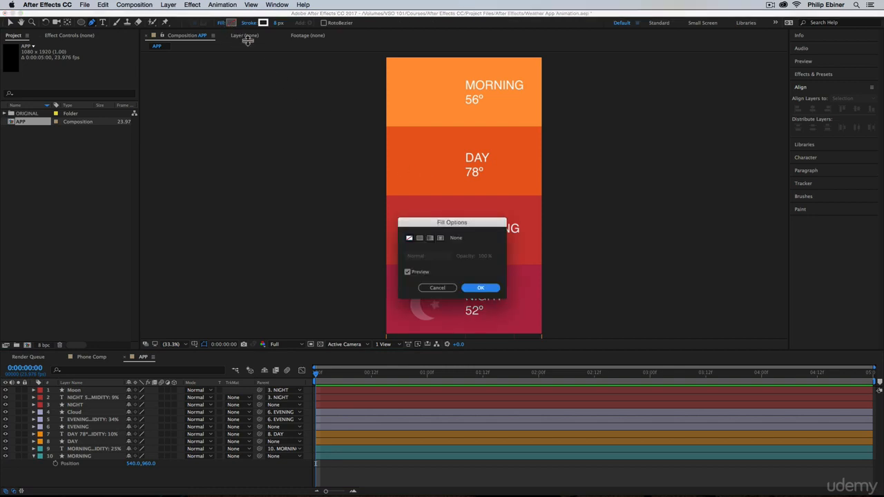
left_click(480, 287)
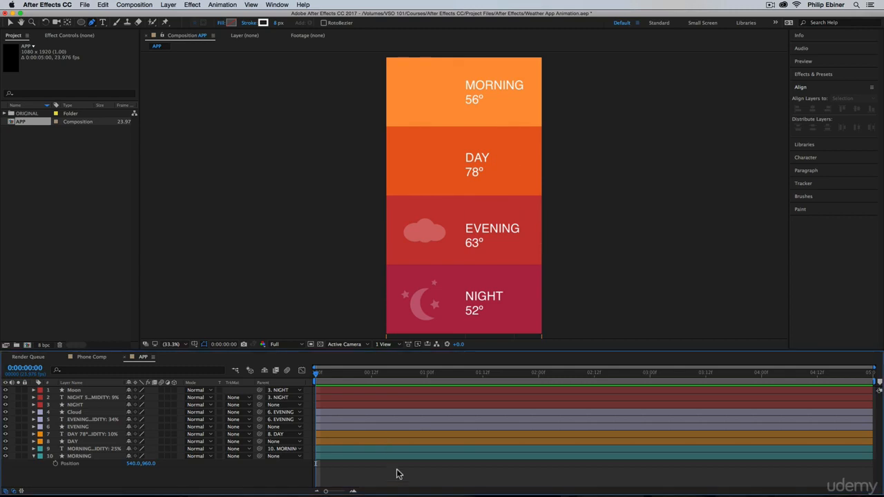
left_click(194, 344)
left_click(206, 355)
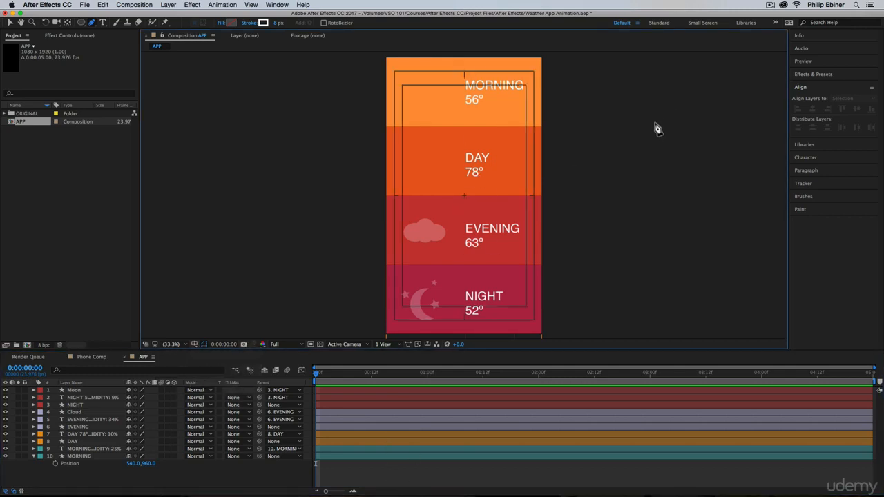
Draw a short straight vertical line with the Pen tool upward from the composition's center mark, then deselect it.
key("z")
left_click(468, 197)
left_click(468, 197)
left_click(468, 197)
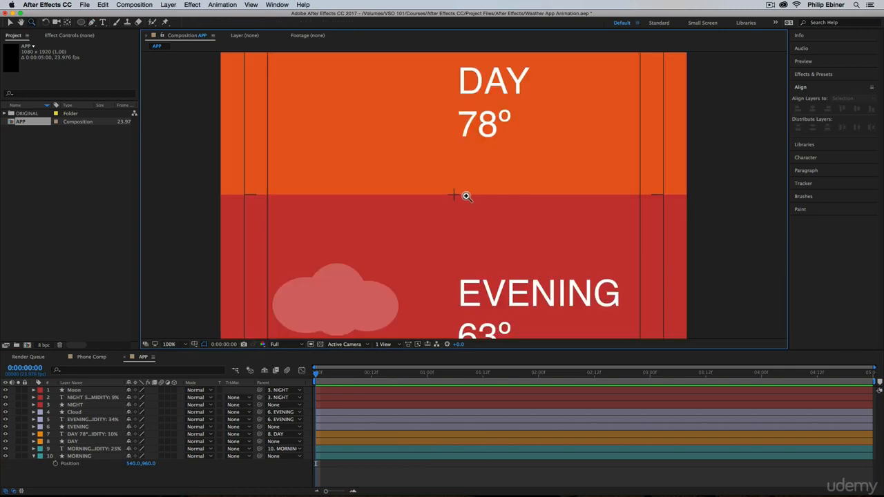
left_click(468, 197)
left_click(467, 197)
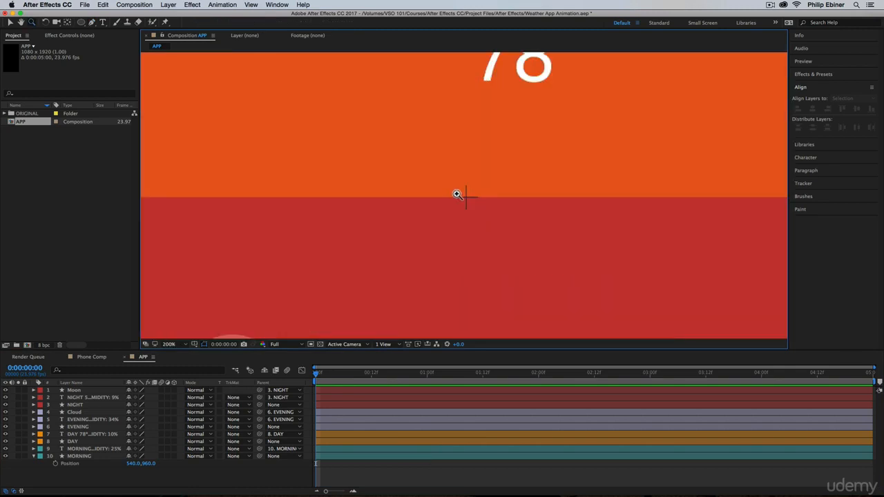
left_click(92, 22)
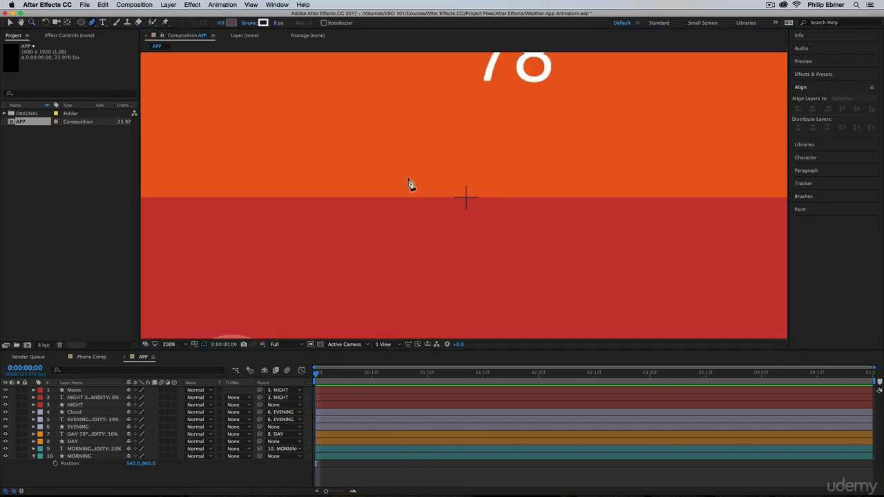
left_click(467, 198)
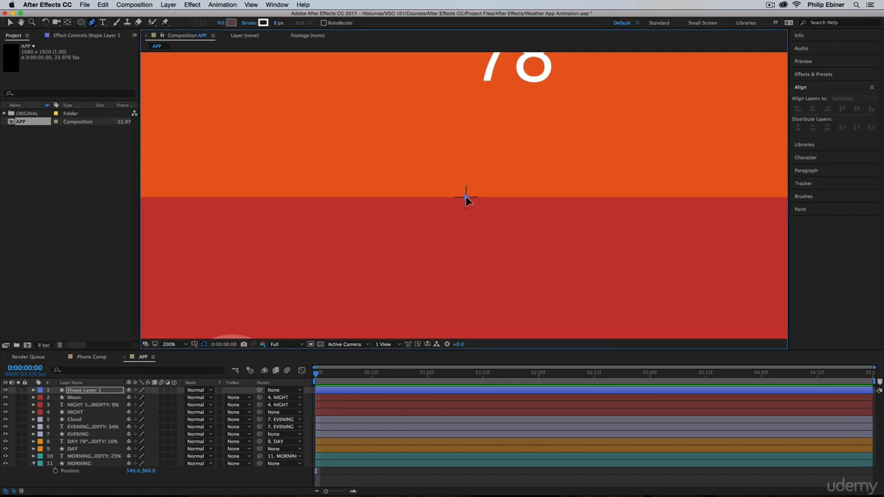
left_click(466, 108, "shift")
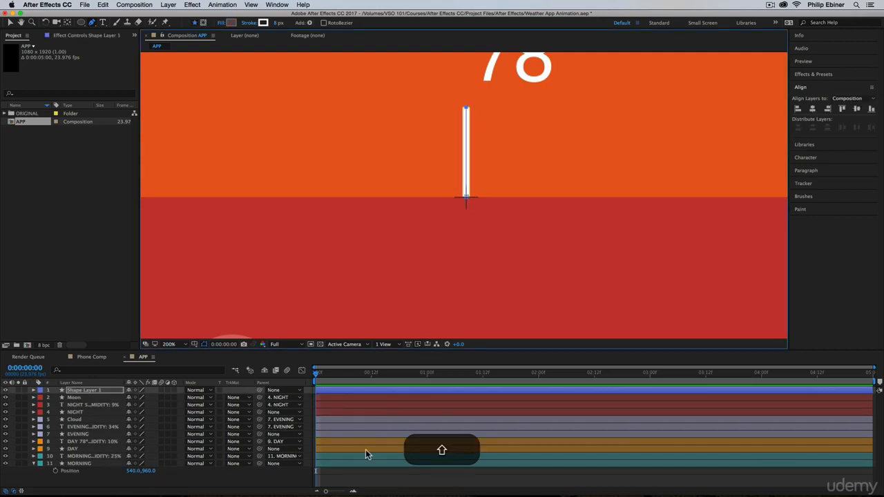
left_click(372, 485)
Rename the new line's shape layer as Sun.
key("alt+z")
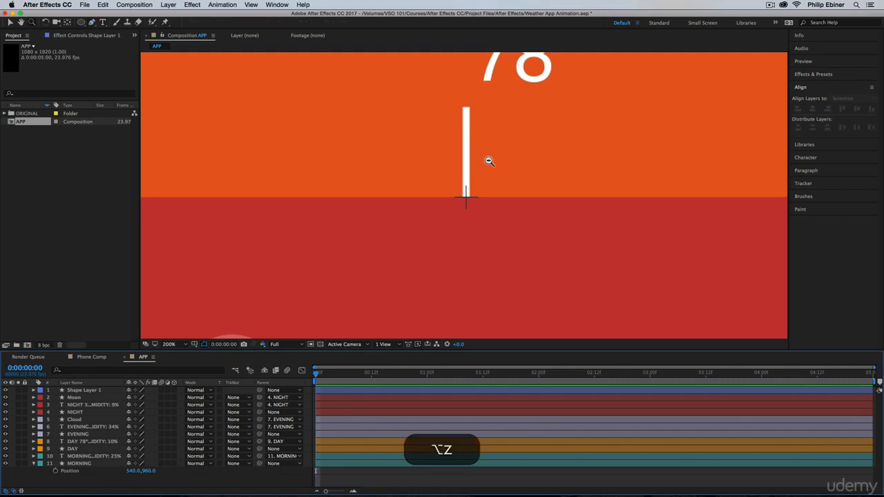
left_click(490, 161, "alt")
left_click(467, 227, "alt")
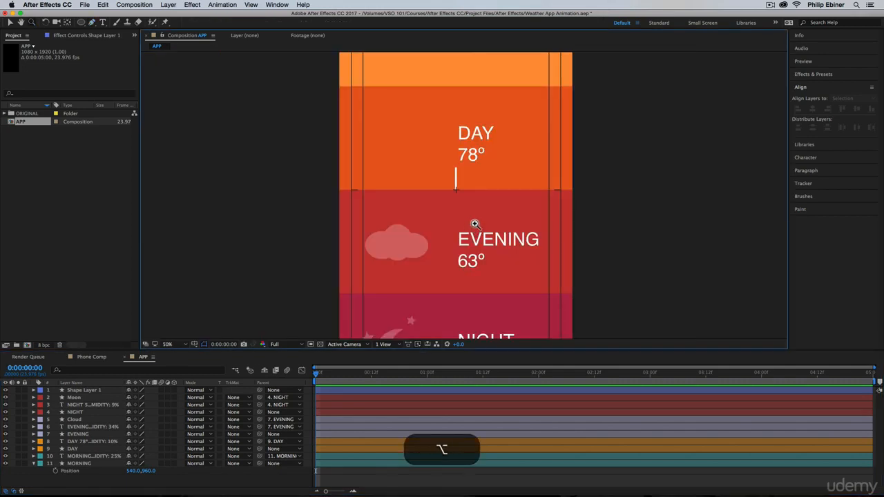
left_click(461, 187, "alt")
left_click(458, 201)
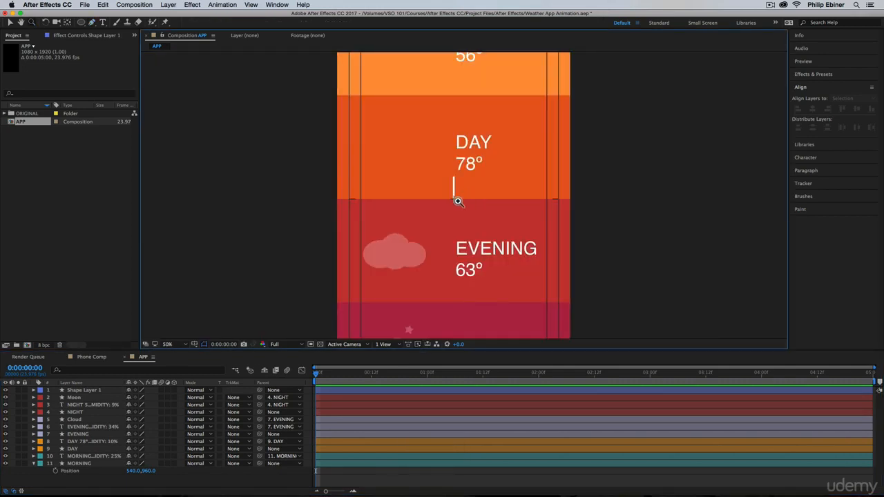
left_click(457, 201)
left_click(97, 397)
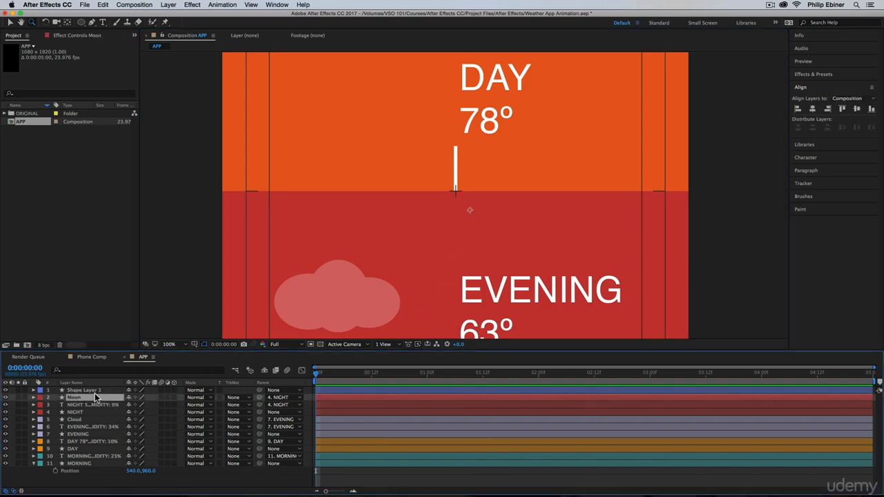
left_click(93, 391)
key("Return")
type("Sun")
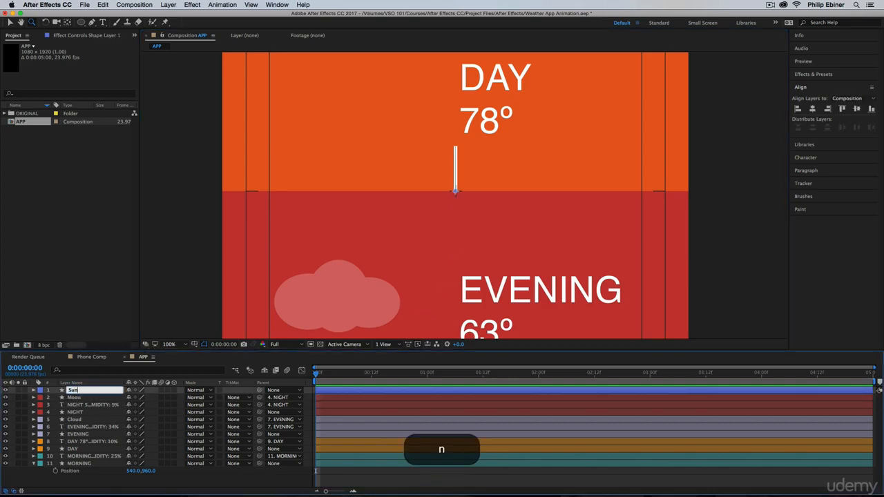
key("Return")
Add a Repeater to the Sun layer's contents and expand its settings.
left_click(33, 391)
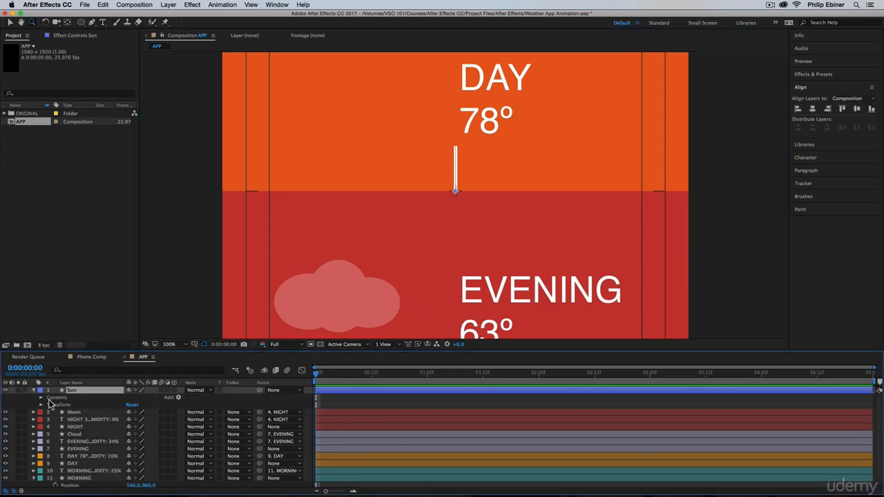
left_click(41, 399)
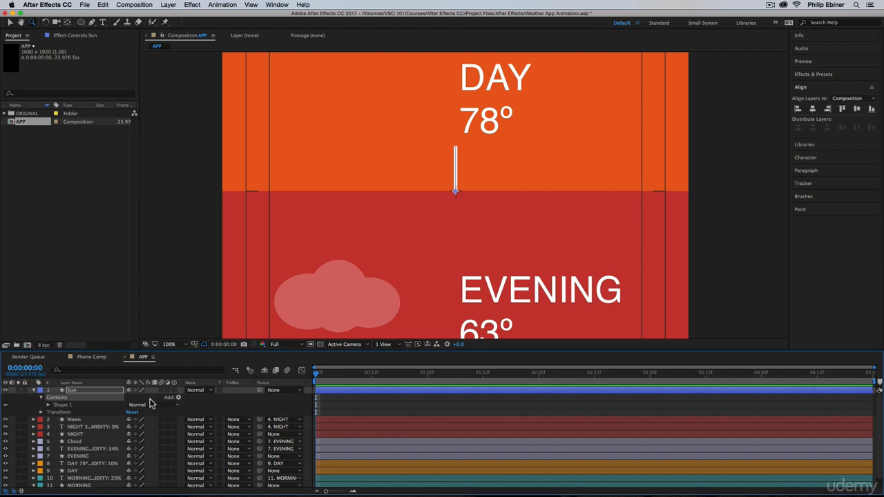
left_click(179, 399)
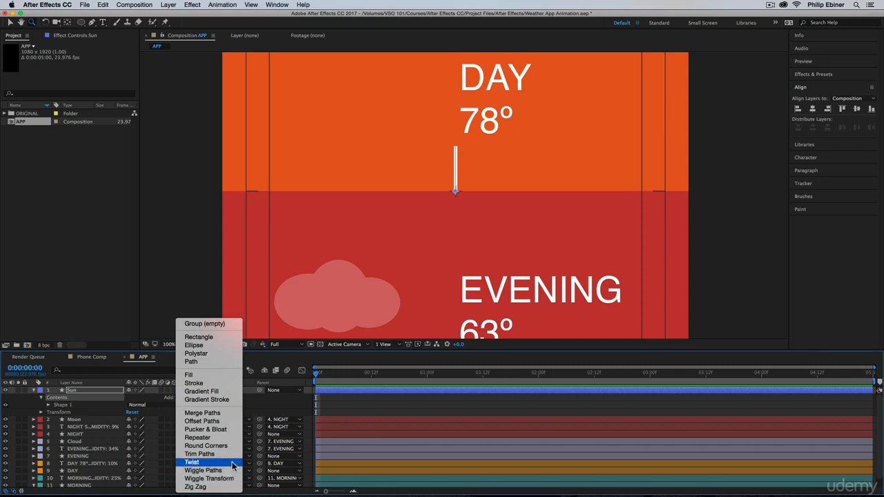
left_click(220, 437)
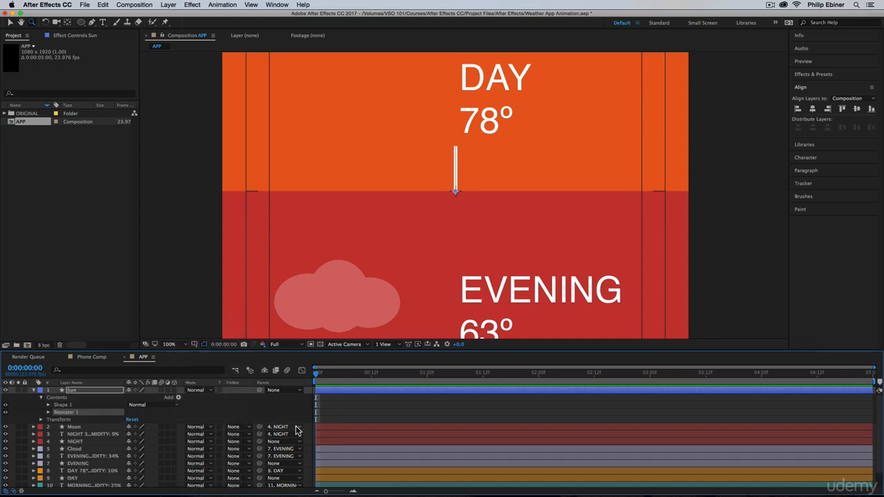
left_click(49, 414)
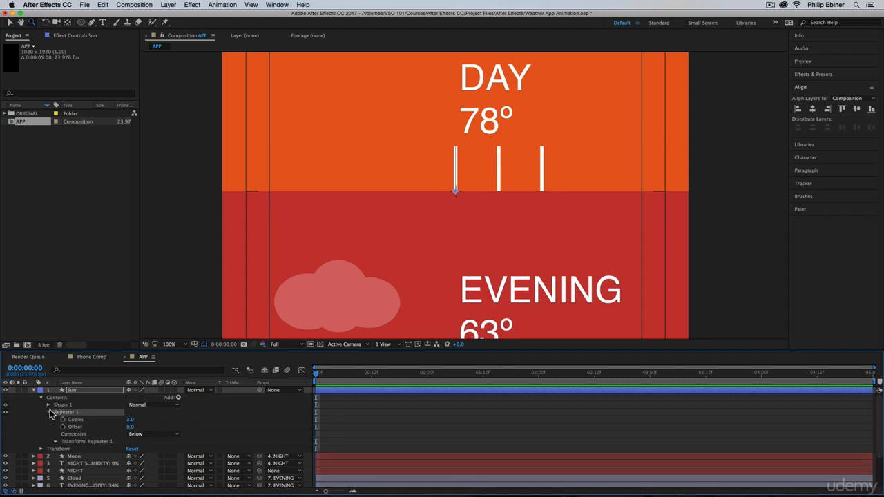
left_click(49, 412)
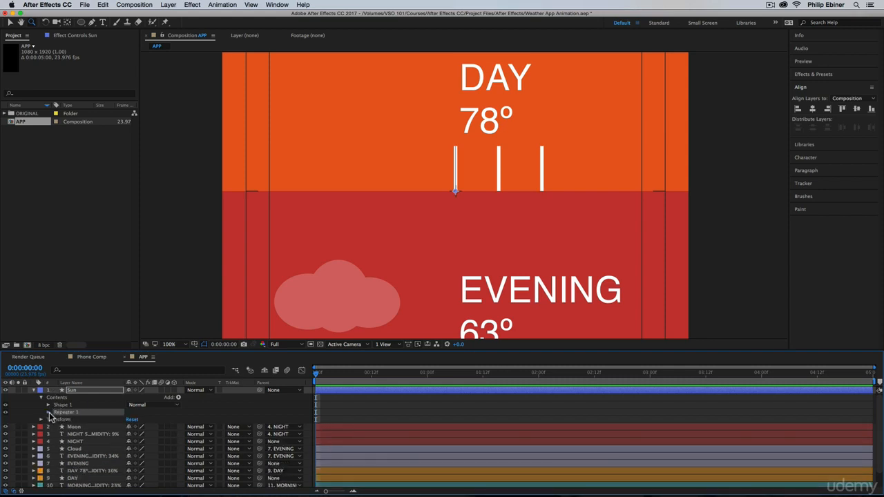
left_click(48, 413)
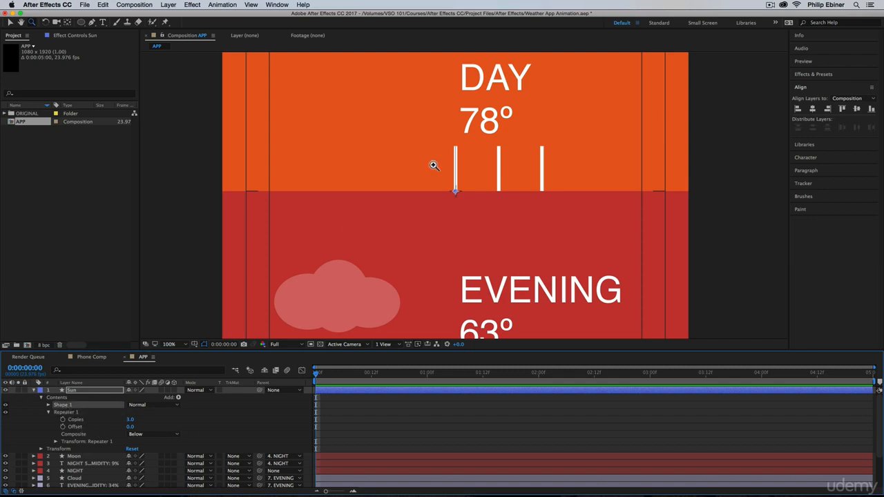
Align the Sun layer's line to the composition's horizontal center and nudge it slightly left onto the center mark.
left_click(816, 109)
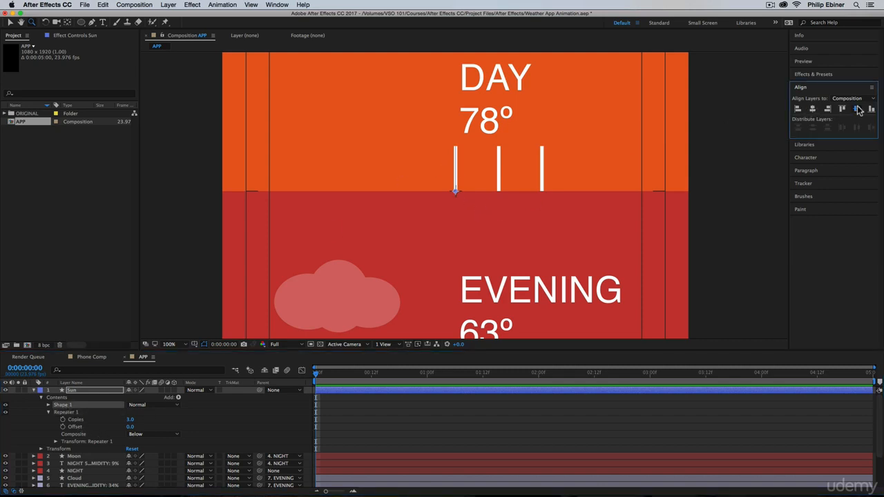
key("v")
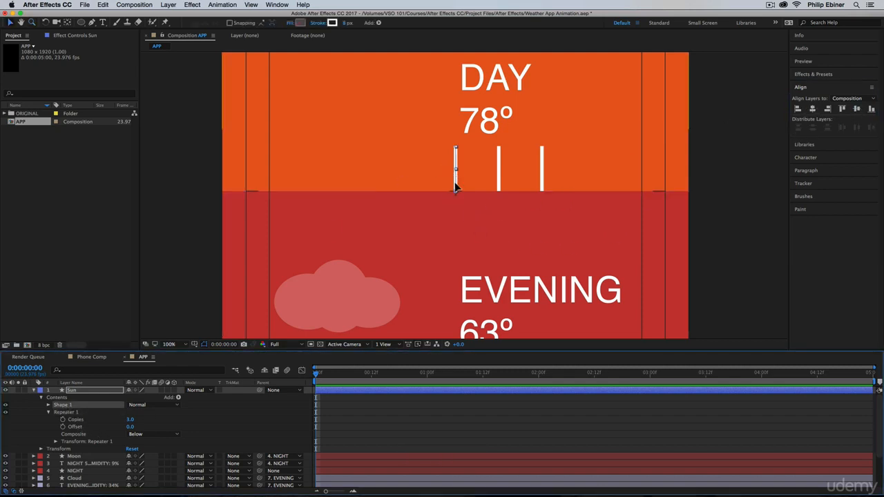
key("z")
left_click(456, 188)
left_click(478, 194)
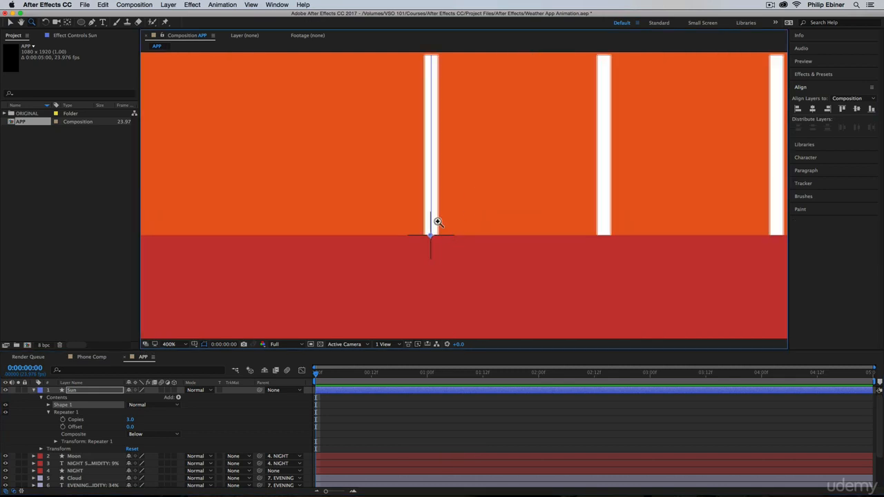
left_click(434, 198)
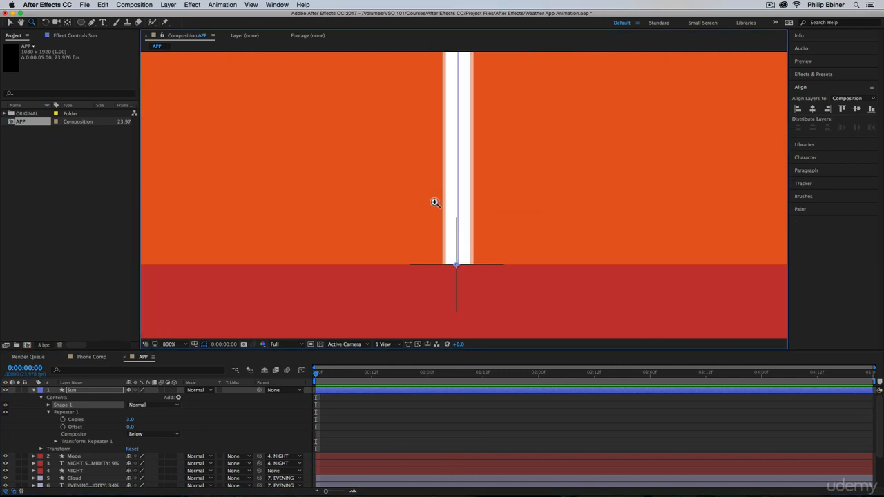
key("v")
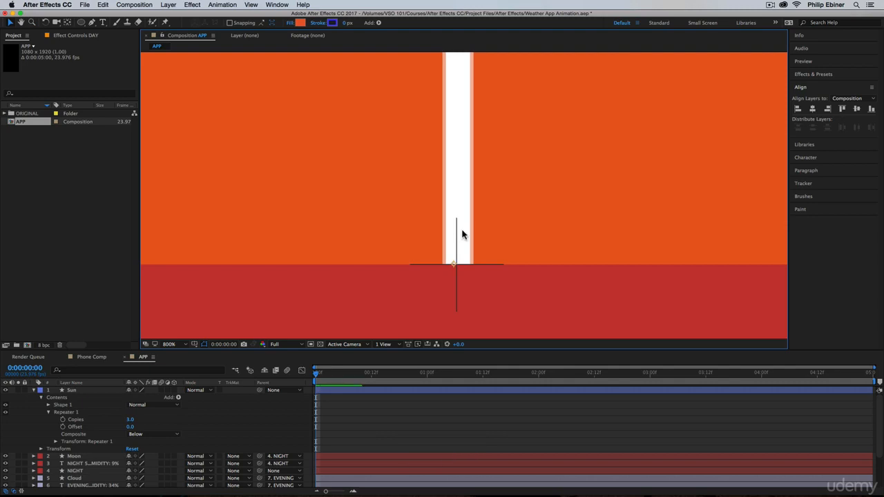
key("cmd+z")
left_click(102, 391)
key("Left")
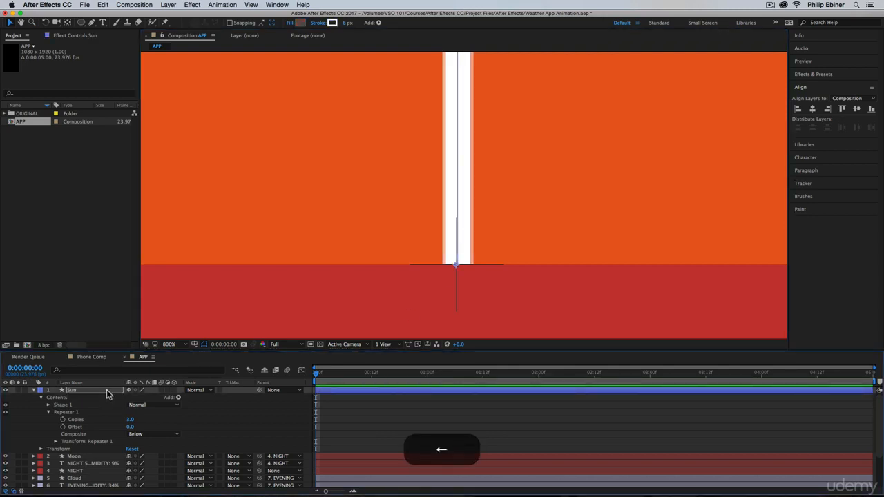
Nudge the Sun layer's line slightly further left so its base sits on the composition's center mark.
key("Left")
key("Left")
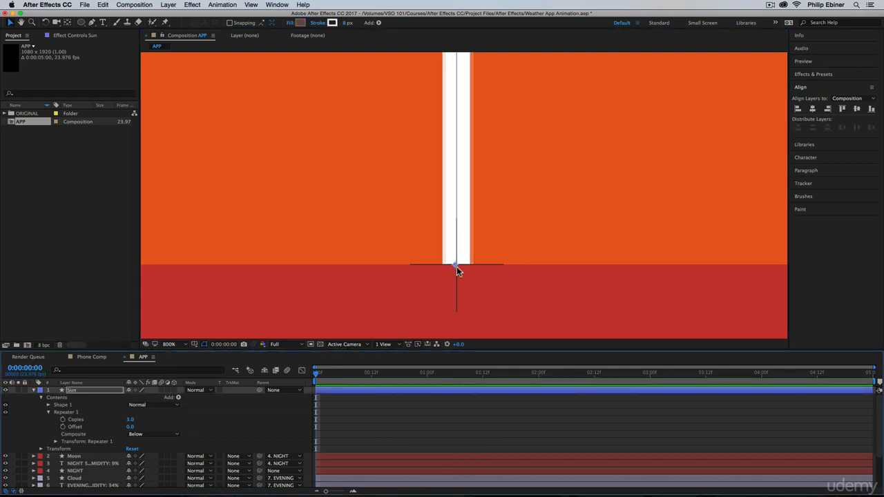
left_click(506, 257, "alt")
left_click(496, 190, "alt")
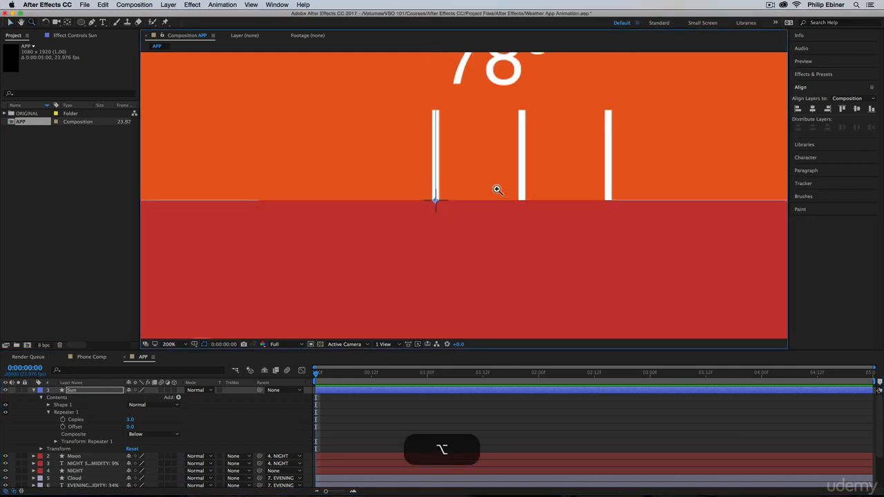
left_click(438, 221)
left_click(466, 201, "alt")
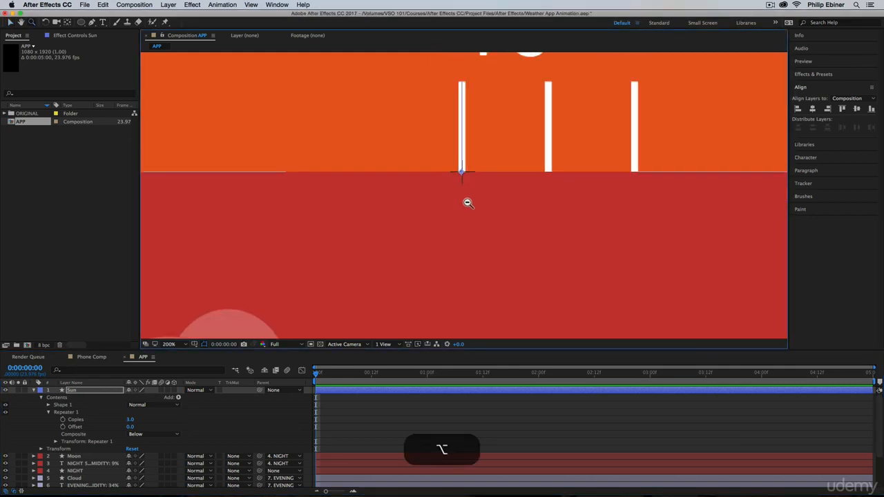
left_click(506, 199, "alt")
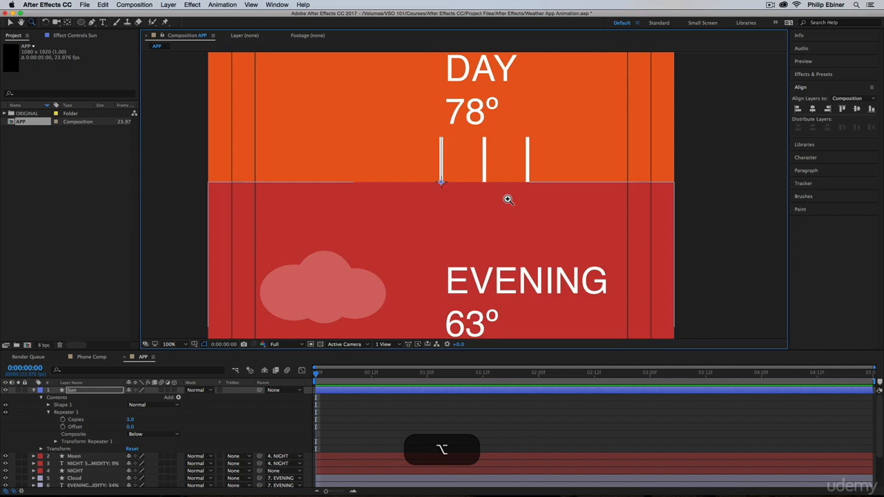
Set the number of copies in the Sun layer's repeater to 8.
left_click(130, 419)
type("8")
key("Return")
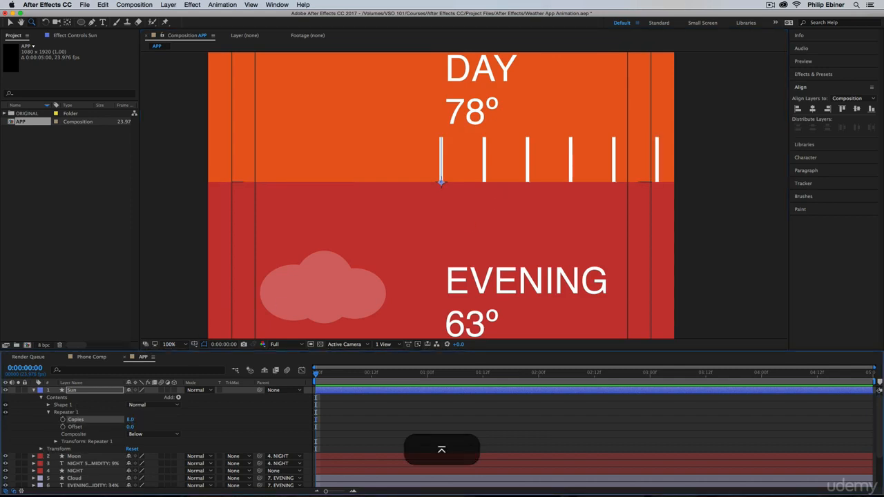
Set the horizontal position in the Sun repeater's transform settings to 0 so the copies share one origin.
left_click(57, 441)
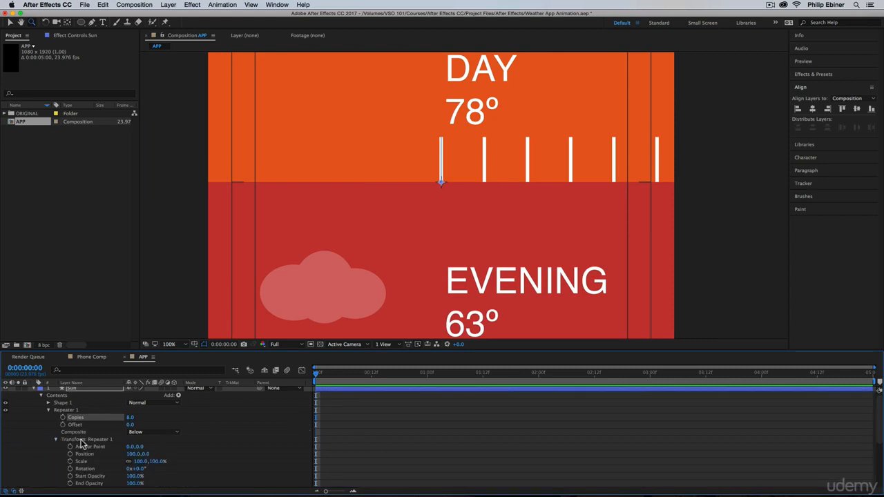
scroll(158, 445, "down", 1)
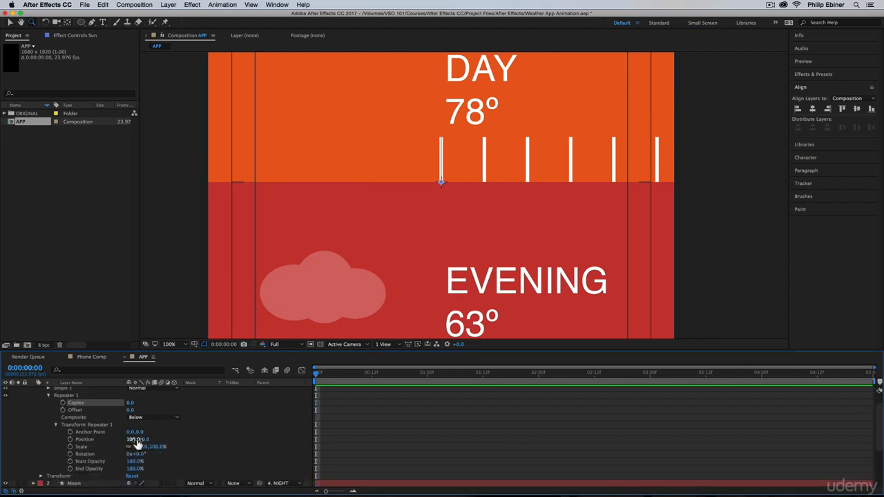
left_click_drag(129, 443, 152, 448)
key("super+z")
left_click(133, 440)
type("0")
key("Return")
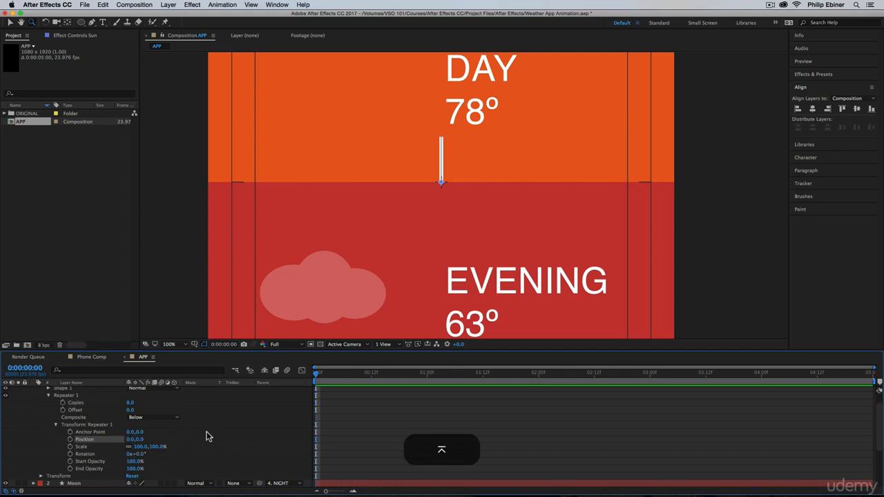
Set the Sun repeater's transform rotation to 45° to fan the copies around the center.
left_click(138, 455)
type("45")
key("Return")
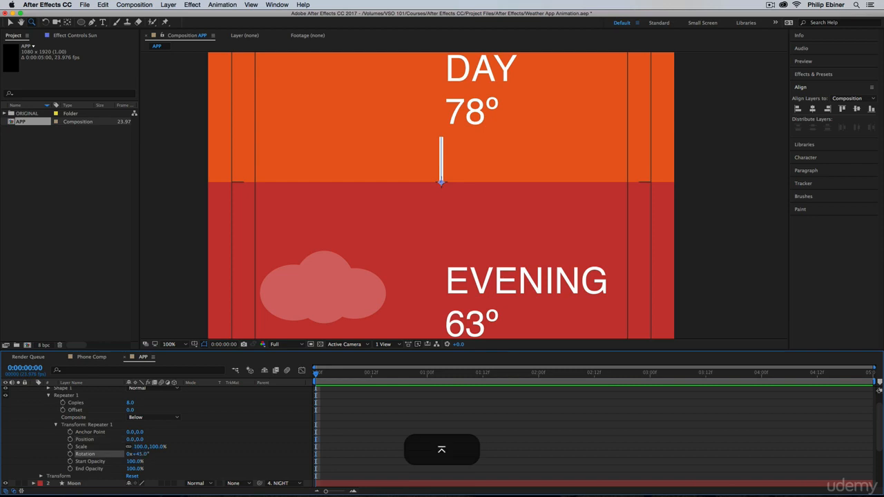
scroll(312, 392, "up", 1)
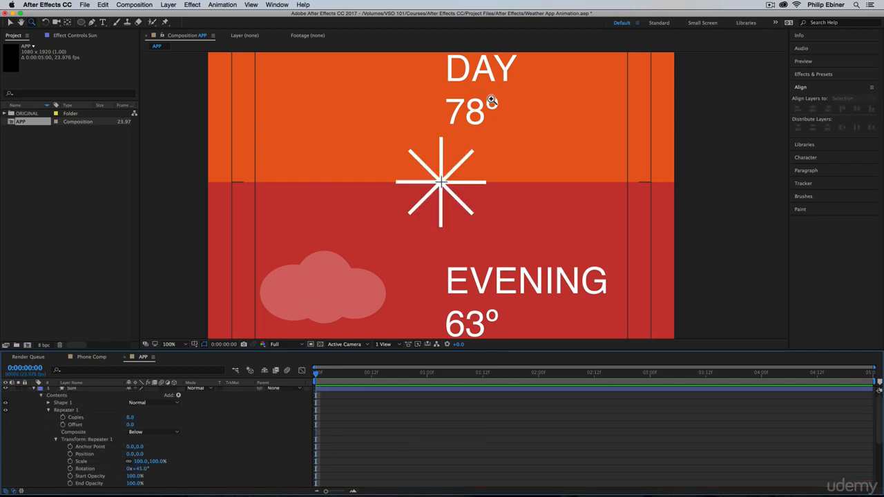
Try 9 repeater copies for the Sun with a rotation of 40° between them.
scroll(290, 447, "down", 1)
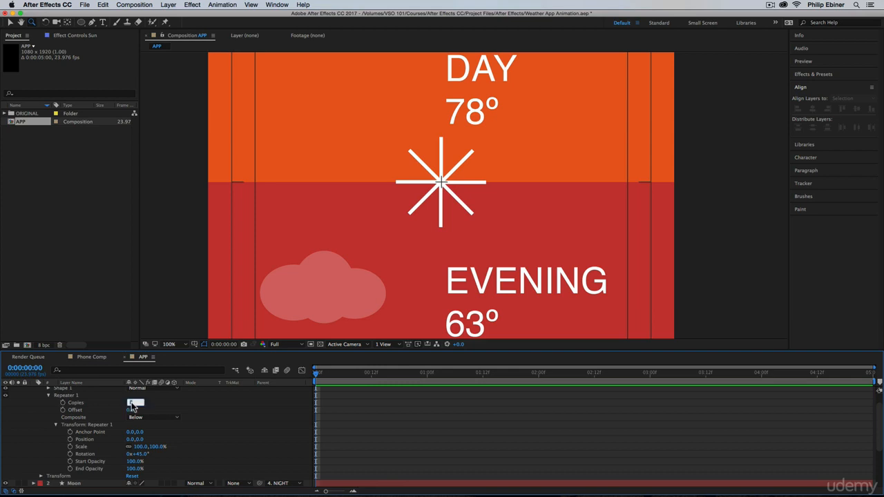
type("9")
key("Return")
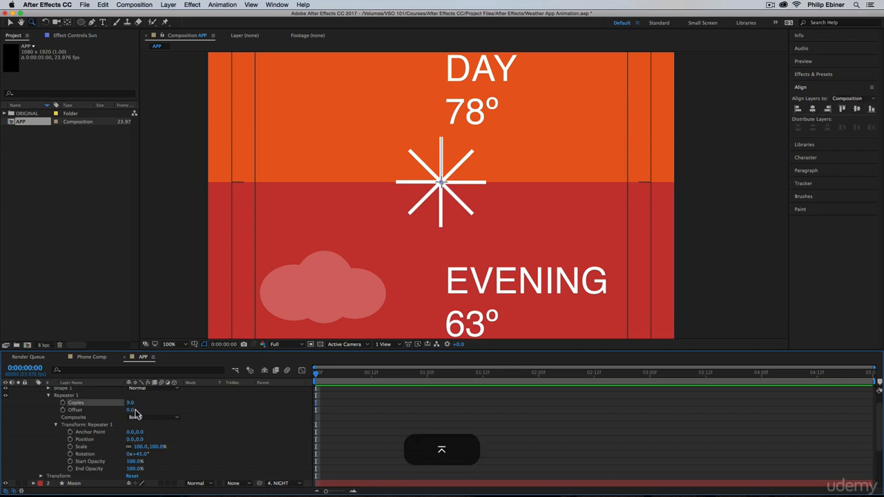
left_click(141, 454)
type("40")
key("Return")
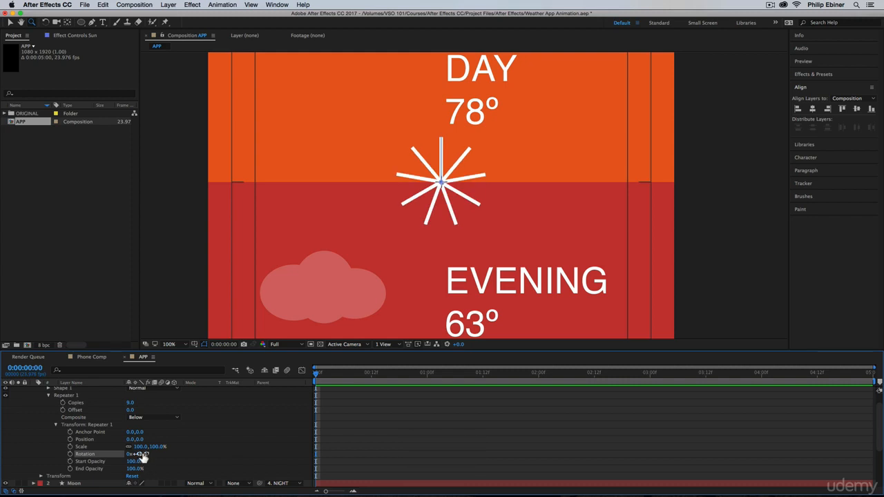
Set the Sun repeater to 10 copies with a rotation of 36°, then deselect the layer.
key("Return")
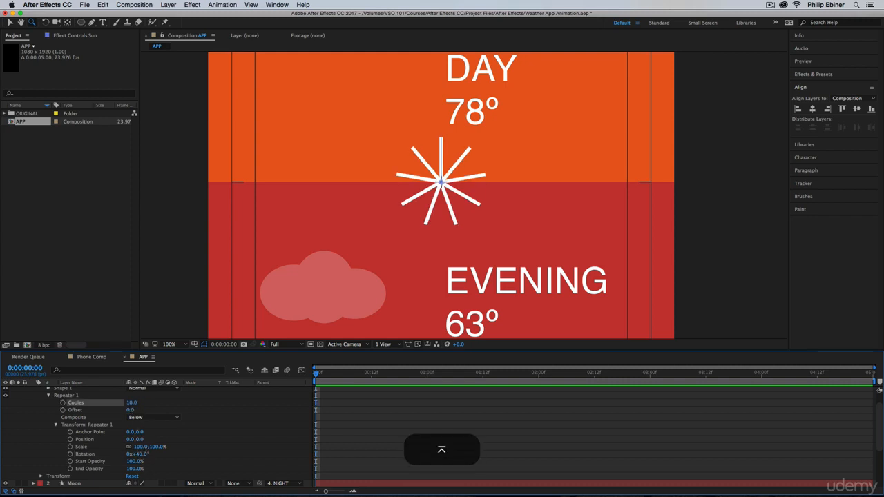
left_click(138, 454)
type("36")
key("Return")
mouse_move(138, 456)
left_mouse_down()
mouse_move(128, 456)
mouse_move(149, 455)
mouse_move(132, 456)
mouse_move(140, 458)
left_mouse_up()
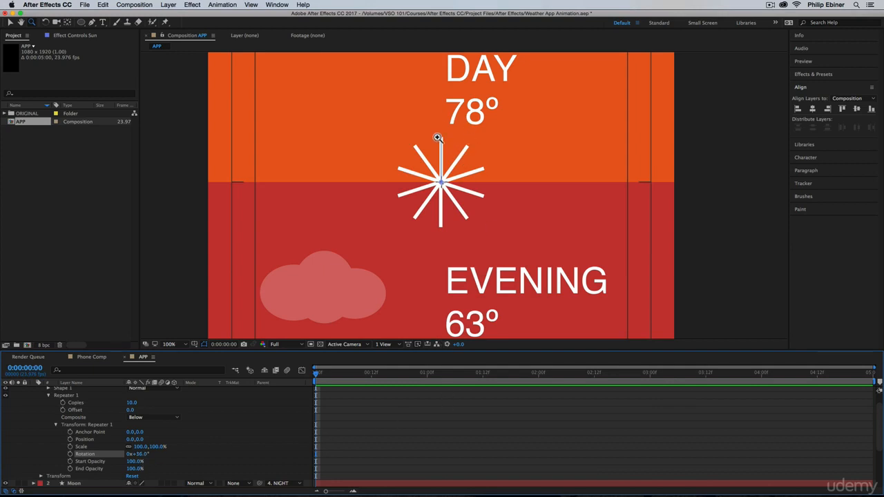
left_click(392, 401)
scroll(348, 395, "up", 1)
left_click(352, 388)
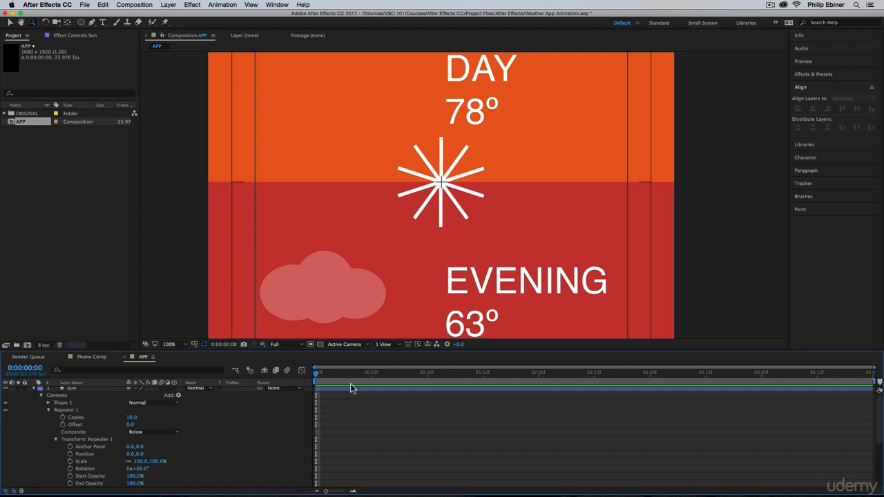
Offset the line within the Sun layer's Shape 1 transform to a vertical position of 173, spreading the rays outward from the center.
left_click(48, 404)
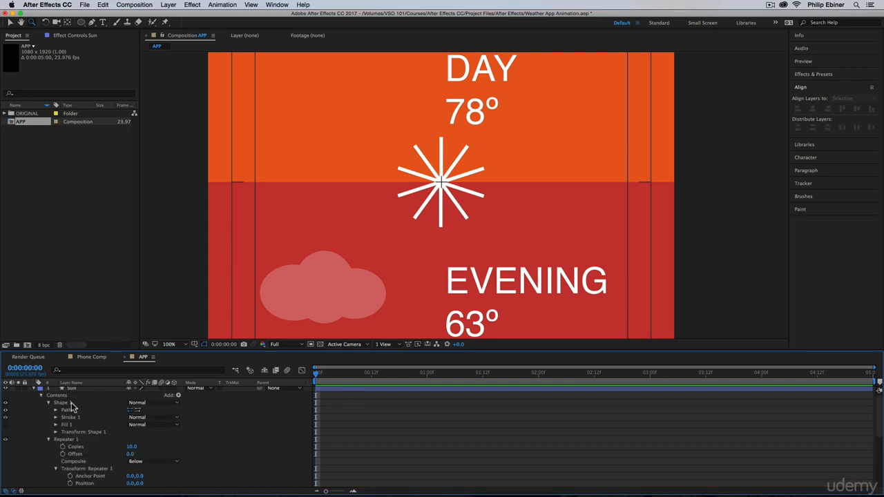
scroll(162, 447, "down", 1)
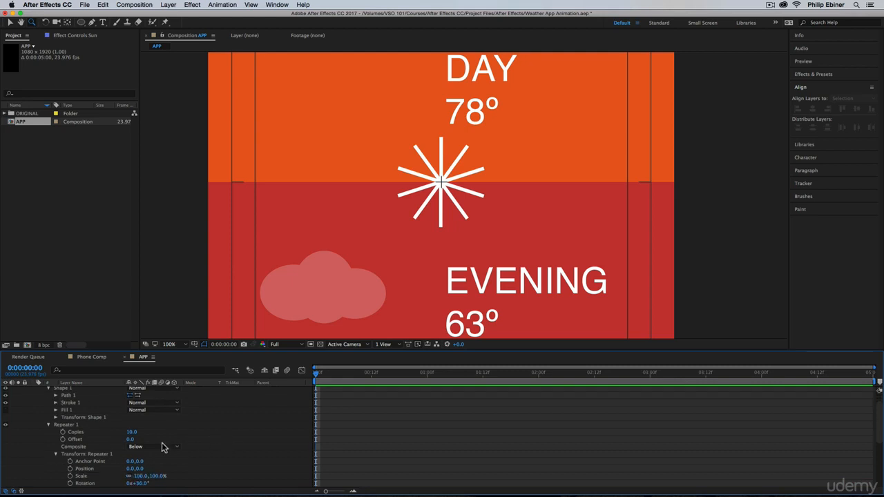
left_click(55, 418)
left_click_drag(141, 434, 196, 445)
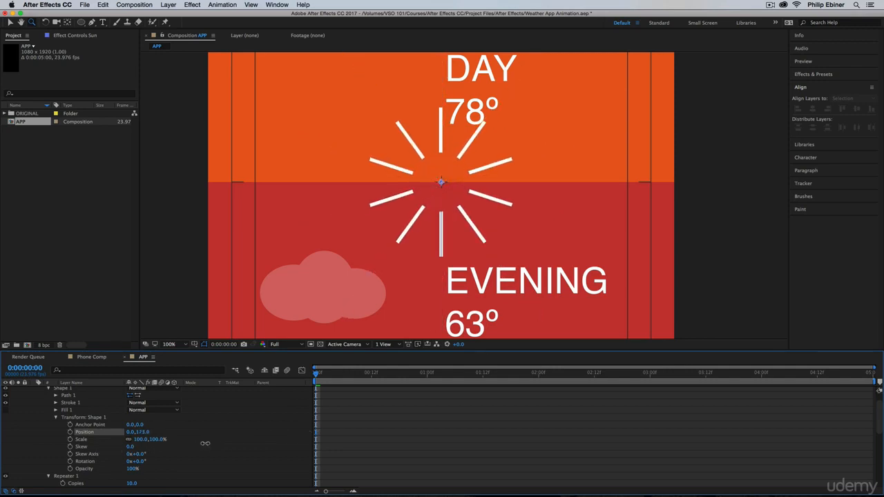
left_click(386, 440)
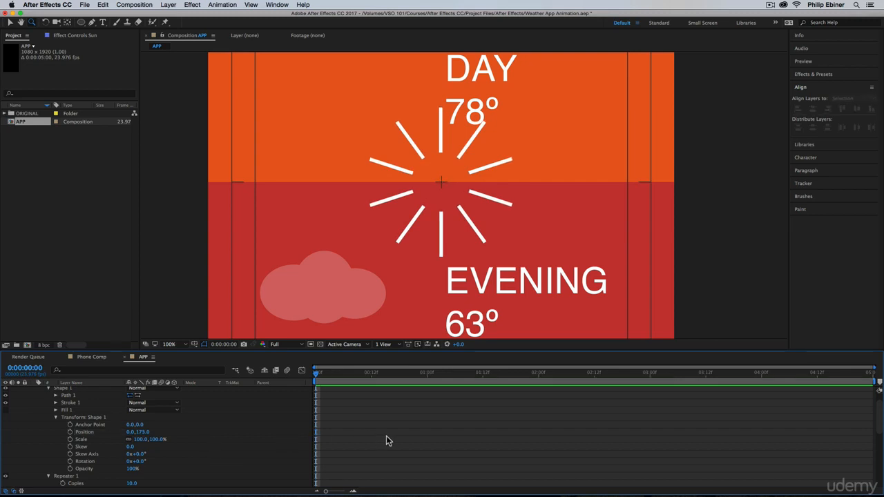
Activate the Ellipse tool and set the shape fill color to white.
left_click(82, 23)
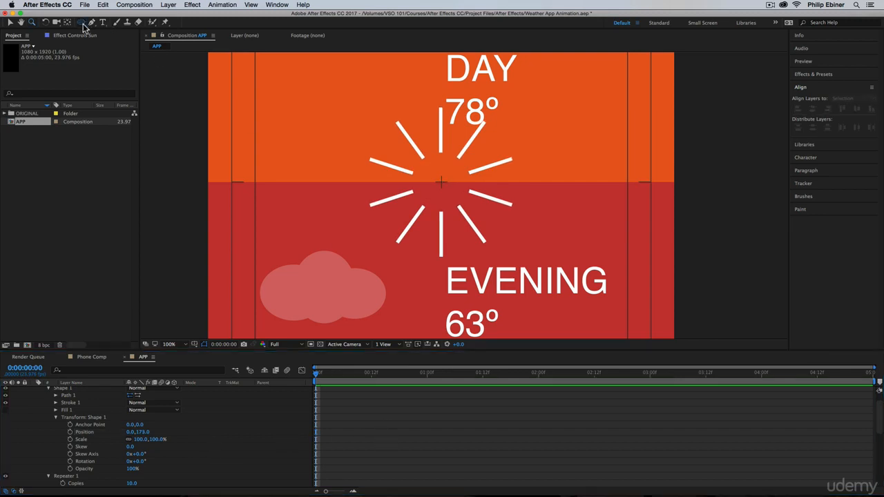
left_click(116, 40)
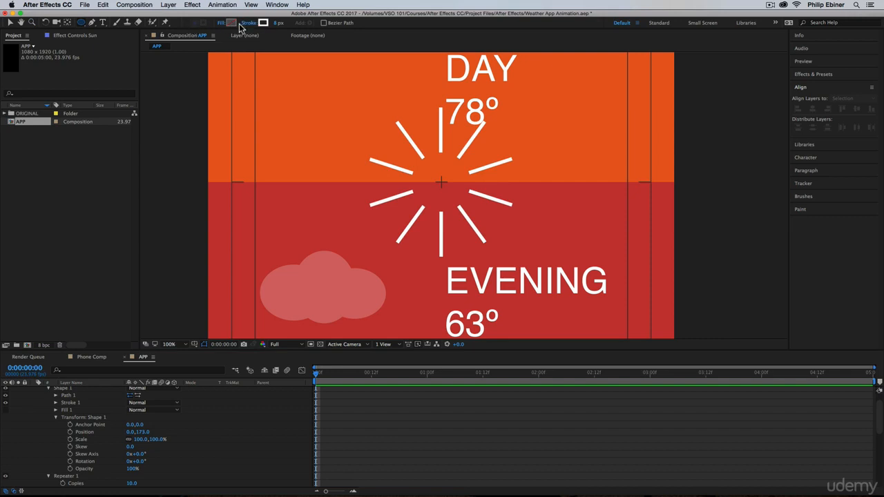
left_click(230, 23)
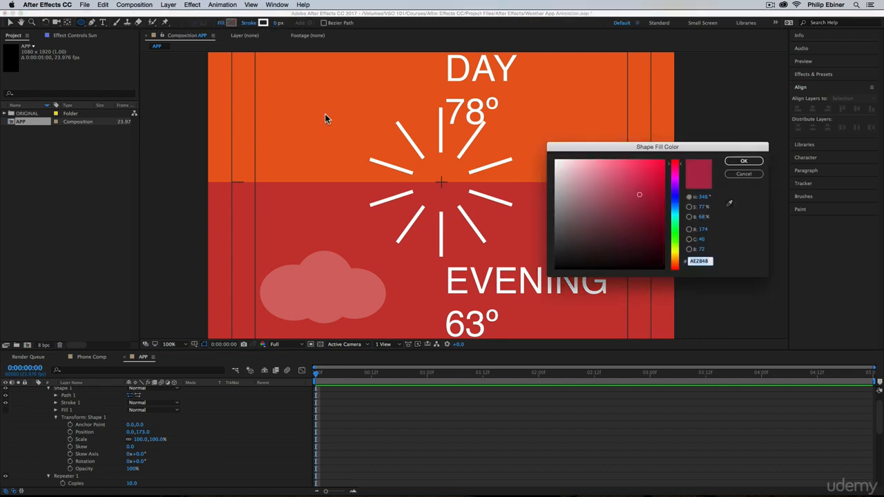
left_click_drag(598, 198, 489, 116)
left_click(744, 161)
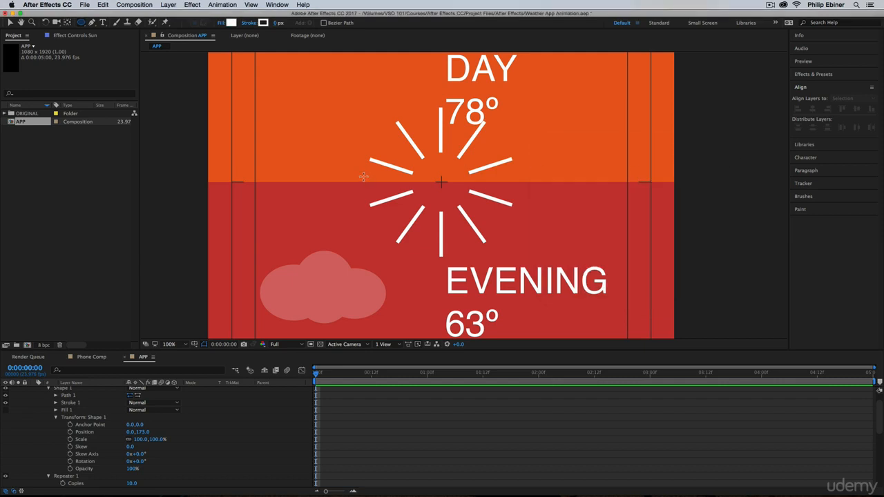
Draw a white circle centered on the composition's center mark inside the rays, then deselect it.
left_click_drag(428, 167, 455, 187)
key("v")
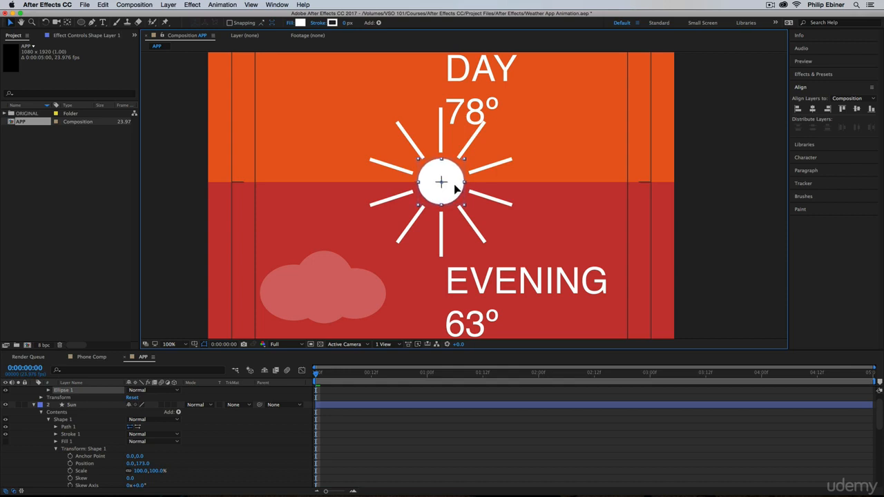
left_click(470, 428)
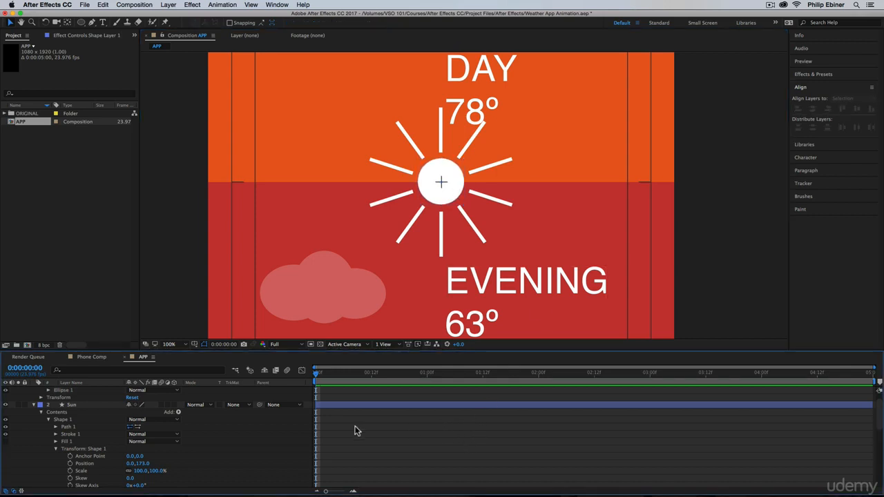
Move the Ellipse 1 group from Shape Layer 1 into the Sun layer and delete the emptied shape layer.
scroll(41, 409, "up", 1)
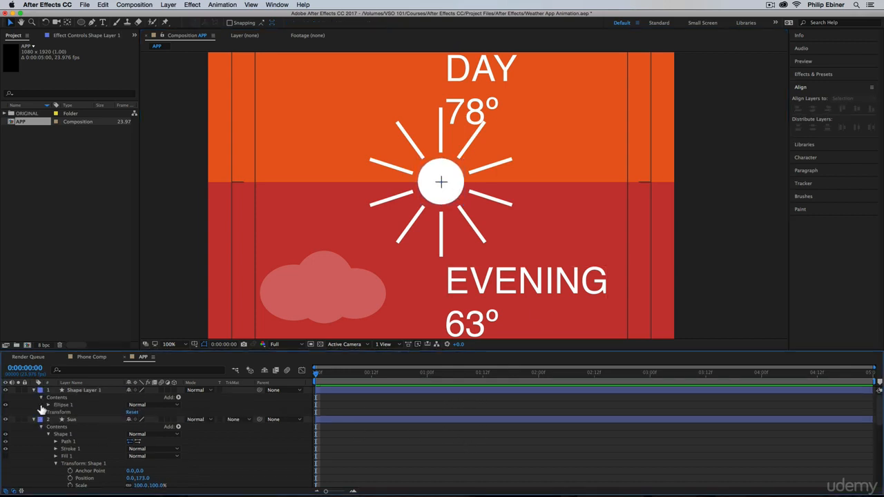
left_click(81, 405)
key("super+x")
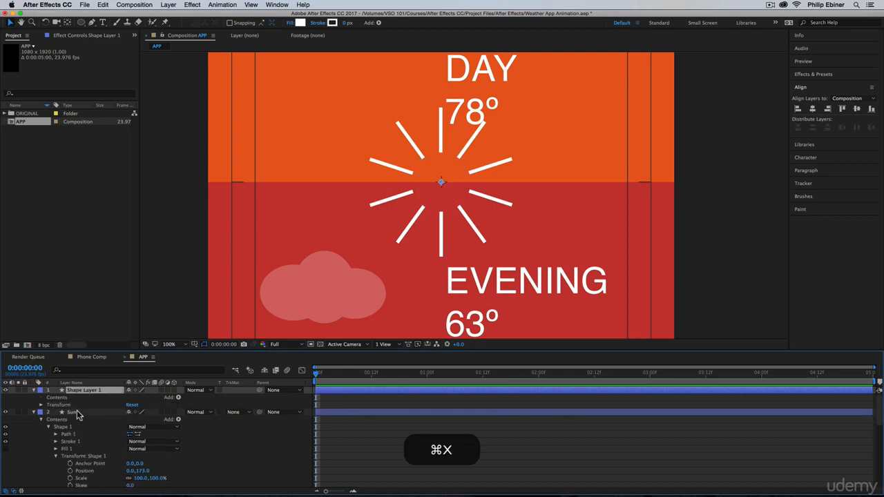
left_click(77, 412)
key("super+v")
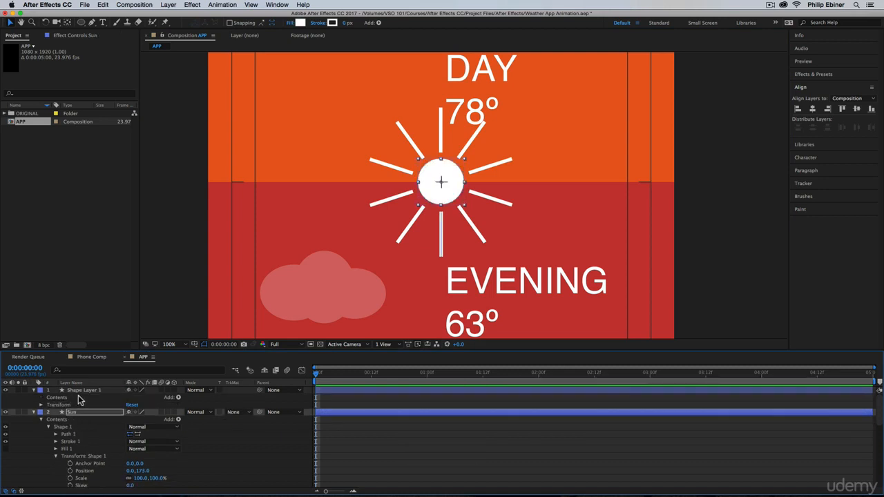
left_click(76, 390)
key("BackSpace")
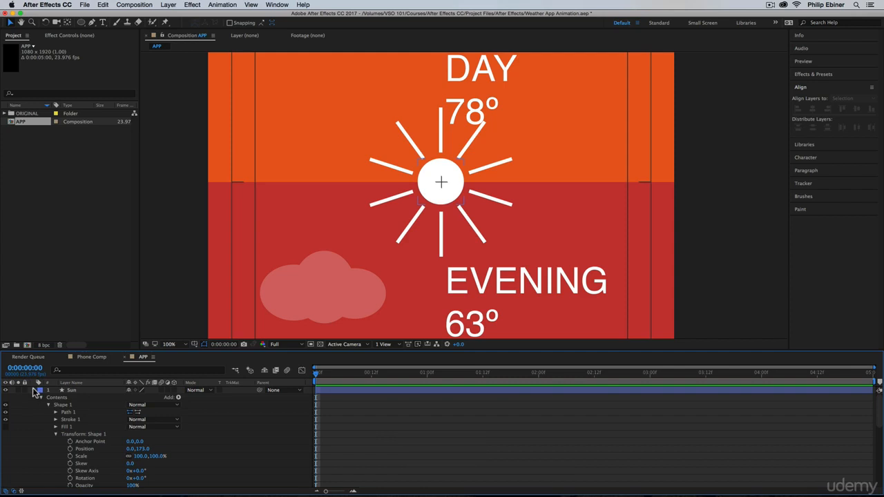
Place the Sun layer beside the MORNING text in the top section and scale it down to about 81%.
left_click(36, 391)
key("z")
left_click(514, 160, "alt")
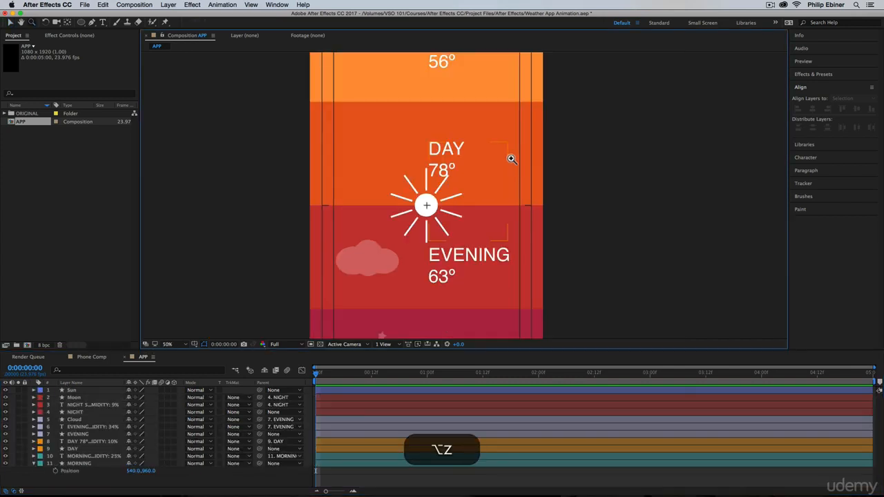
left_click(464, 210, "alt")
key("v")
left_click(444, 193)
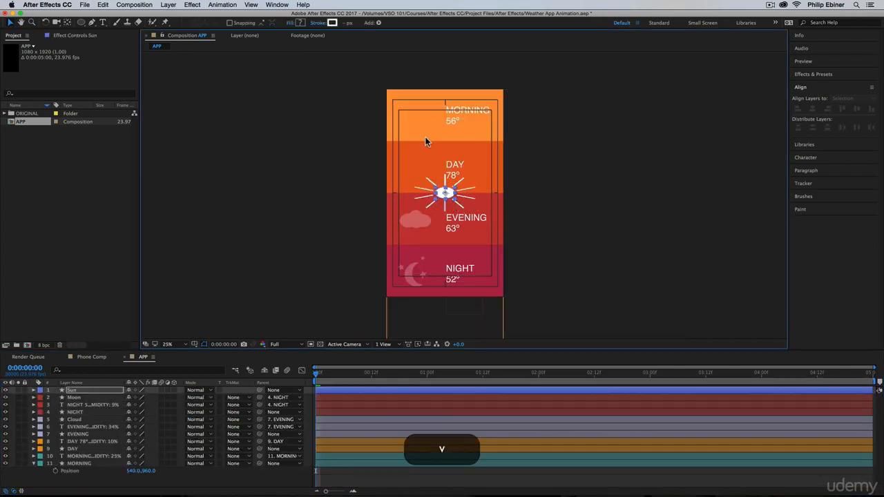
key("super+z")
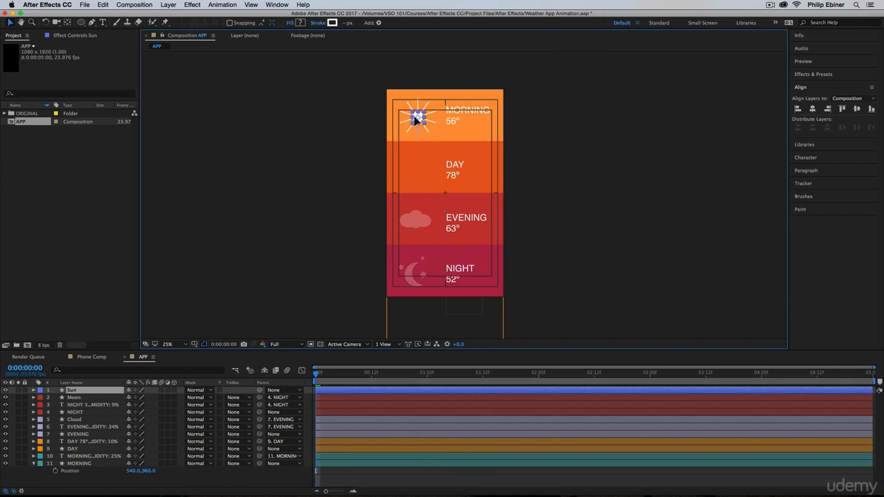
key("s")
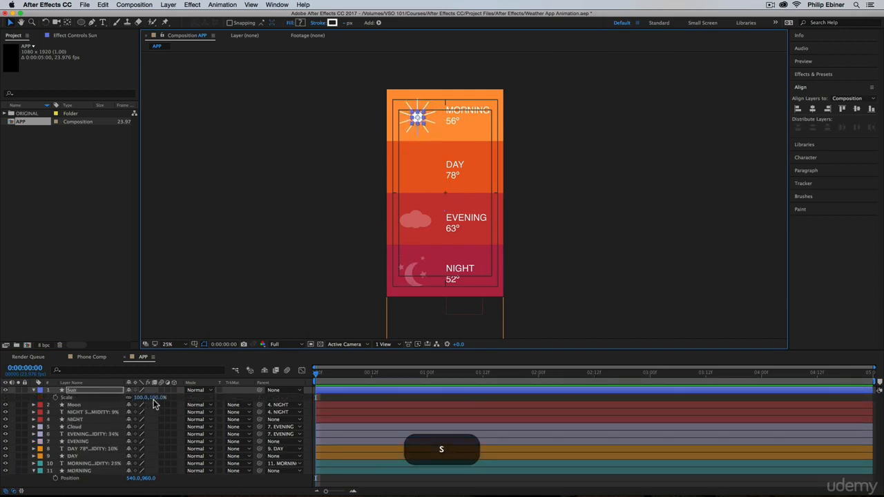
left_click_drag(153, 399, 147, 398)
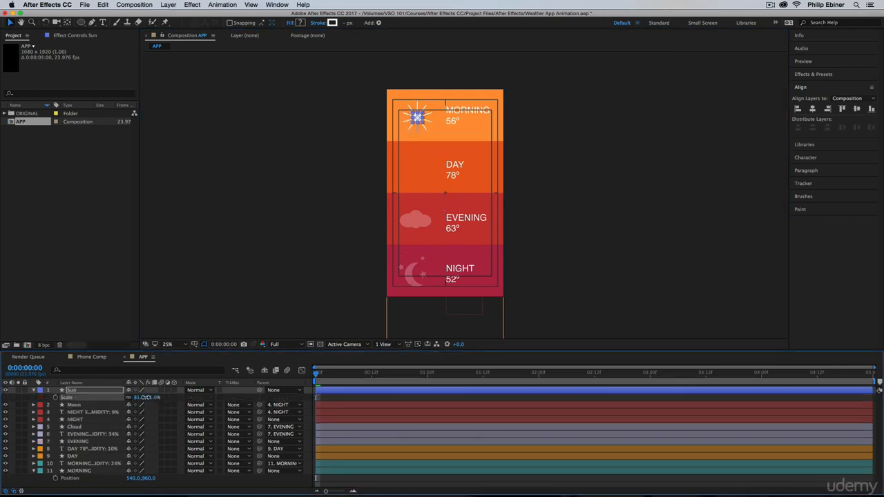
Set the Sun layer's opacity to 25% and deselect it.
left_click(554, 194)
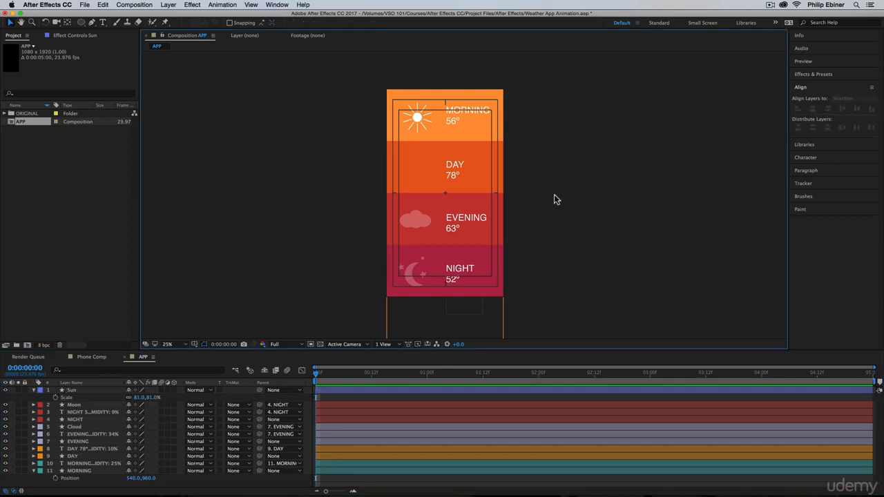
left_click(103, 389)
key("t")
left_click(134, 398)
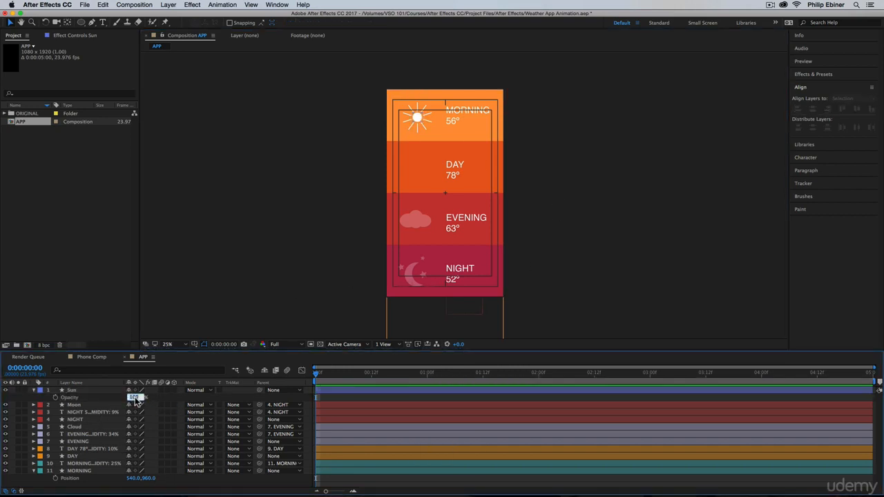
type("25")
key("Return")
left_click(546, 174)
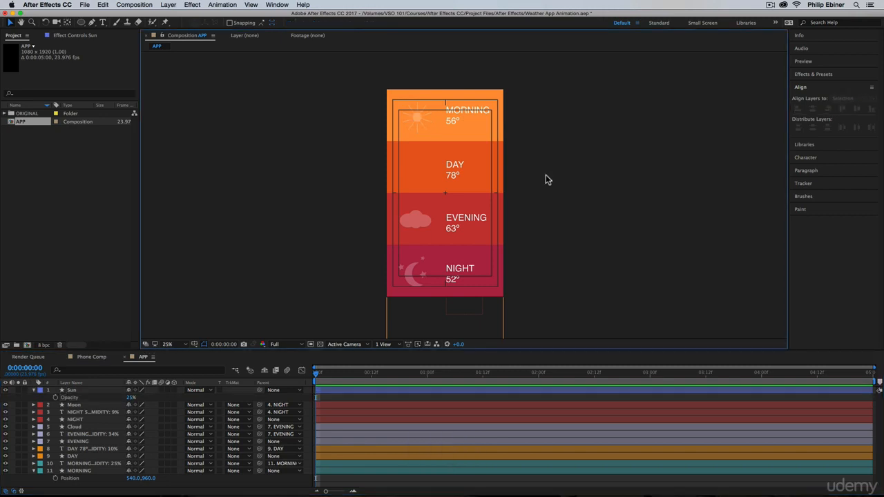
Duplicate the Sun layer and move the original down the stack to just above the MORNING text layer.
left_click(418, 116)
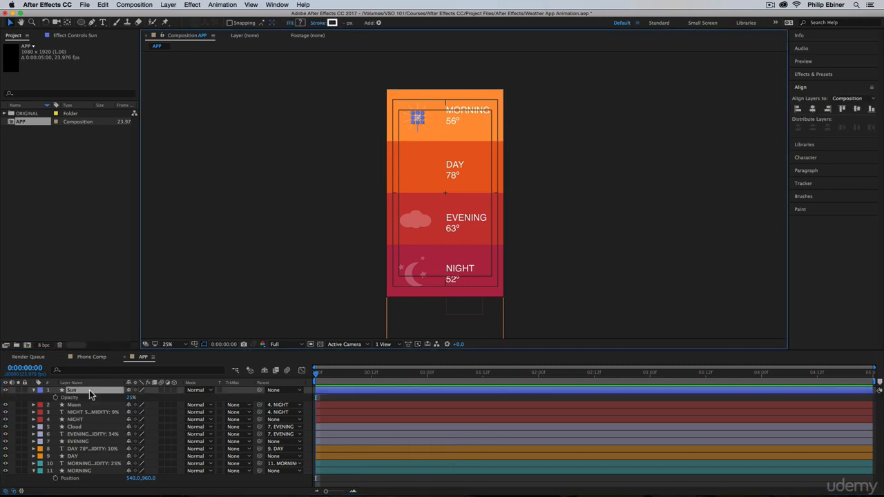
left_click(89, 391)
key("super+d")
left_click_drag(79, 391, 114, 468)
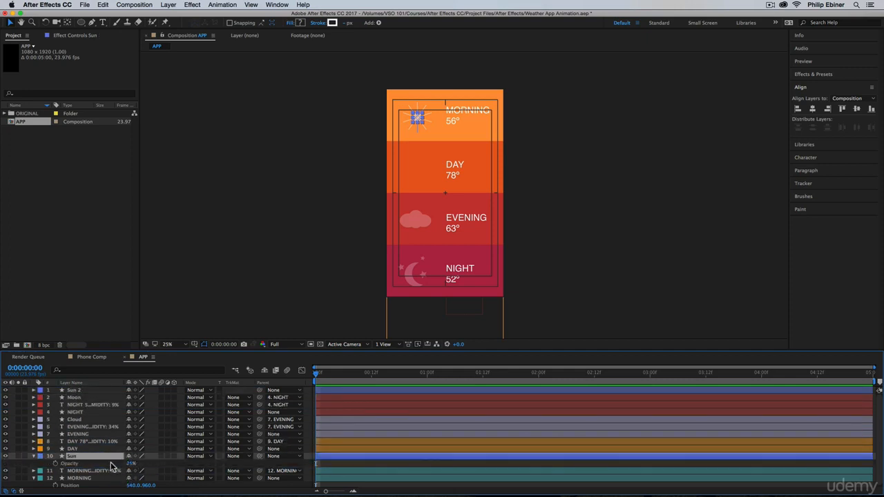
Parent the Sun layer to the MORNING shape layer and set its label color to Cyan.
left_click_drag(260, 456, 77, 478)
left_click(40, 457)
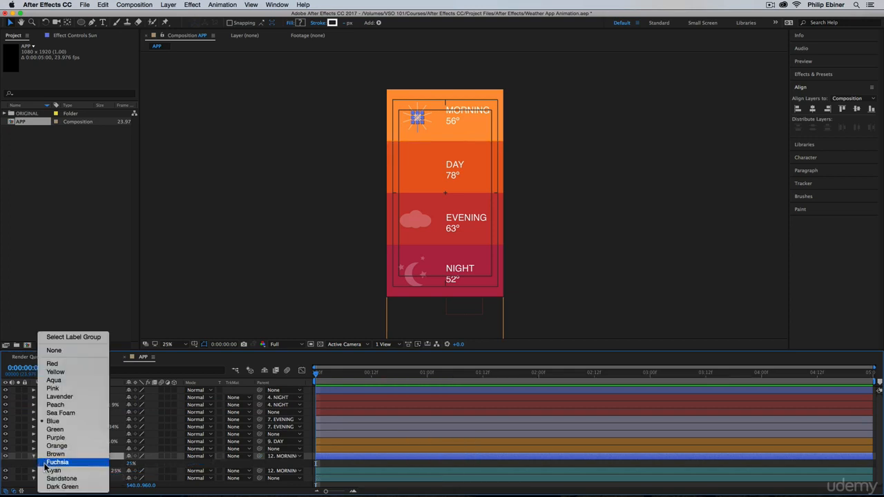
left_click(56, 474)
left_click(329, 465)
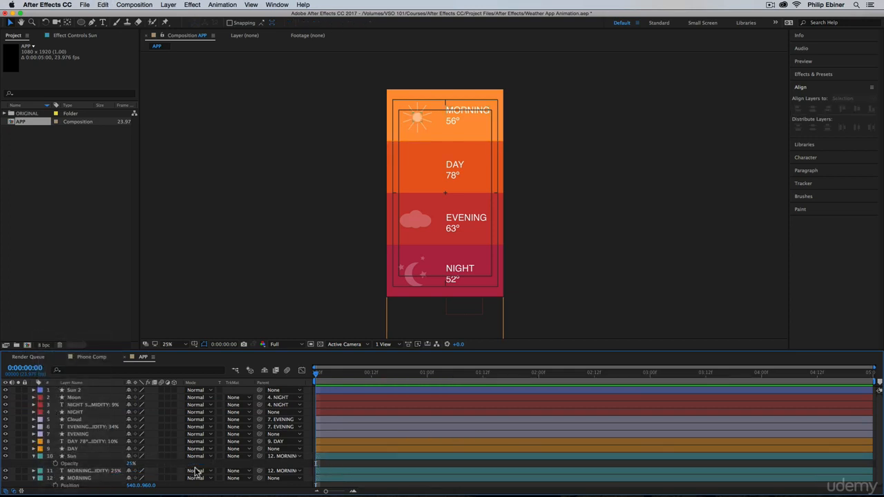
Move the Sun 2 layer just above the DAY text layer and position its sun beside the DAY text in the second section.
left_click_drag(73, 390, 82, 442)
key("shift+Down")
key("shift+Down")
key("shift+Down")
key("shift+Down")
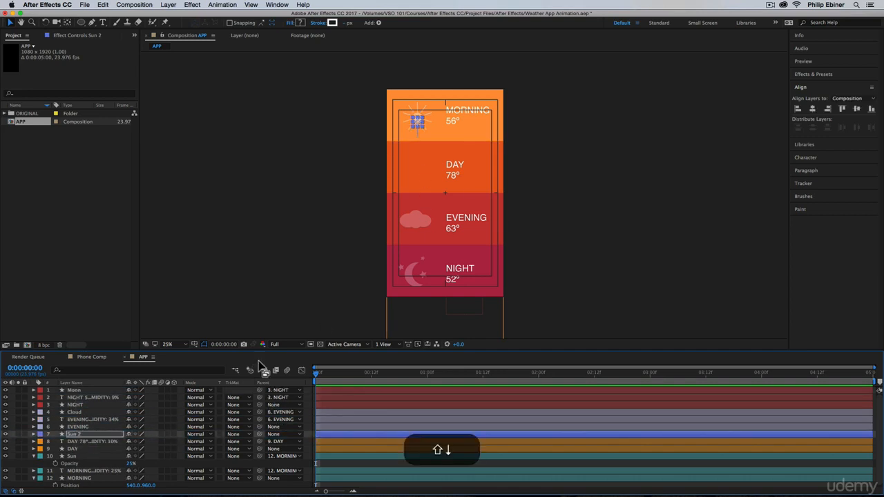
key("shift+Down")
key("shift+Down")
key("shift+Down")
key("shift+Down")
key("shift+Down")
key("shift+Down")
key("shift+Down")
key("shift+Down")
key("shift+Down")
key("shift+Down")
key("shift+Down")
key("shift+Down")
key("shift+Down")
key("shift+Down")
key("shift+Down")
key("shift+Down")
key("shift+Left")
key("shift+Left")
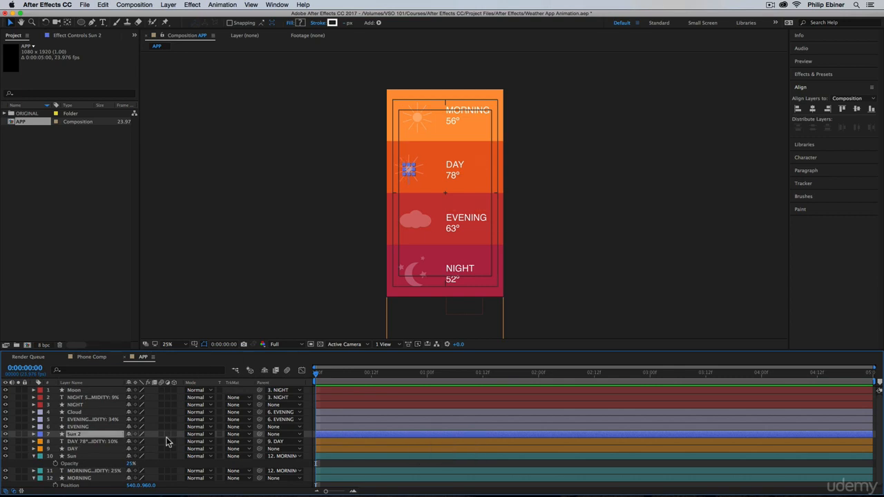
Parent the Sun 2 layer to the DAY shape layer and set its label color to Orange.
left_click_drag(260, 435, 100, 448)
left_click(40, 433)
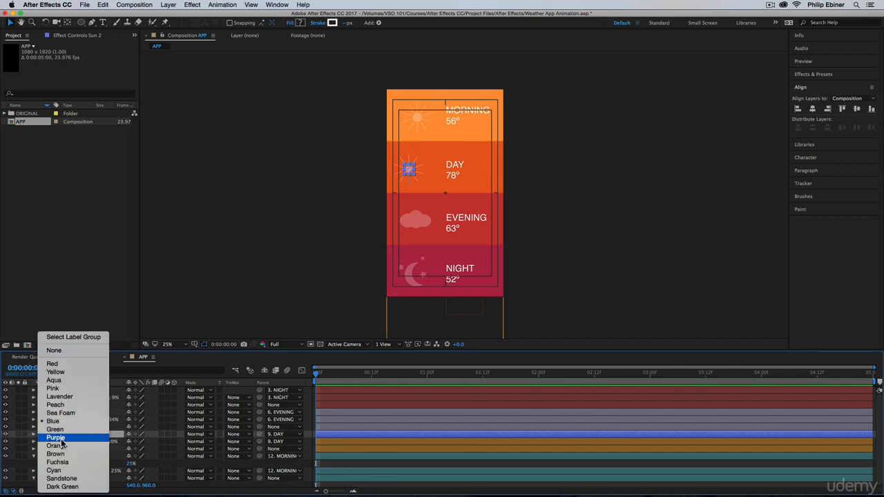
left_click(56, 446)
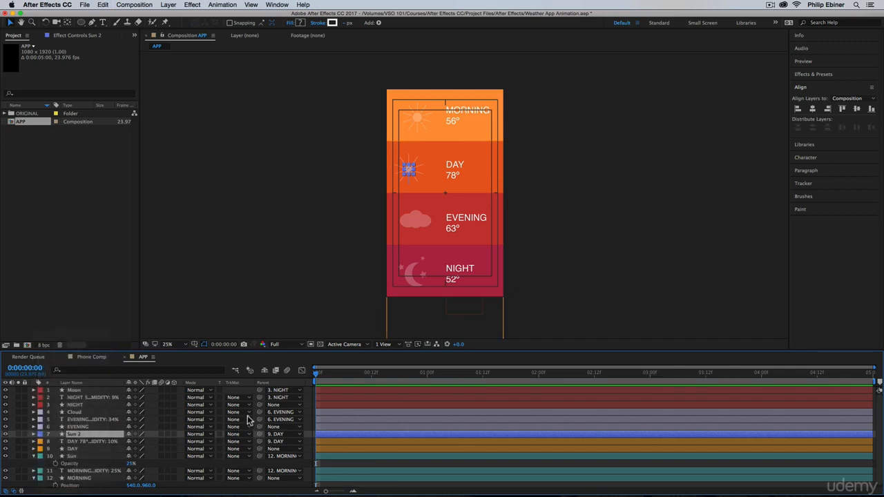
left_click(340, 441)
Duplicate the Cloud layer and move the copy to just above the Sun 2 layer.
left_click(76, 414)
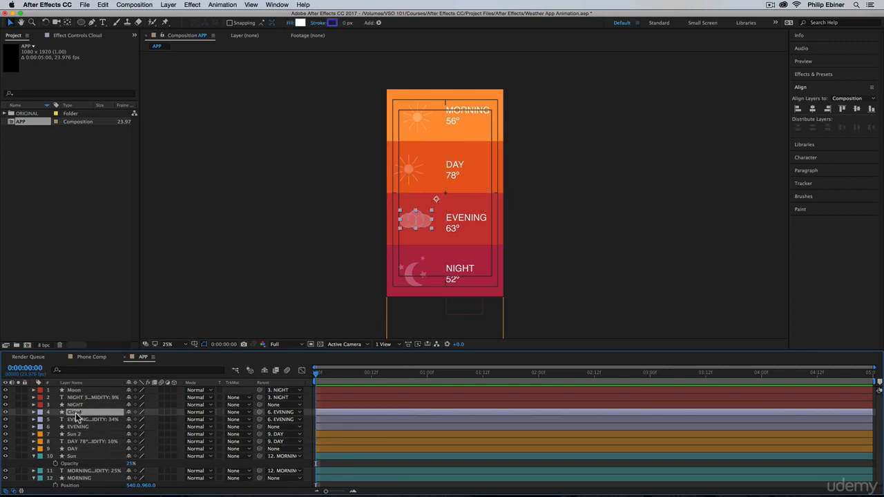
key("super+d")
left_click_drag(78, 412, 79, 438)
Nudge the duplicated cloud up into the DAY section and slightly right so it overlaps the sun.
key("shift+Up")
key("shift+Up")
key("shift+Up")
key("shift+Up")
key("shift+Up")
key("shift+Up")
key("shift+Up")
key("shift+Up")
key("shift+Up")
key("shift+Up")
key("shift+Up")
key("shift+Up")
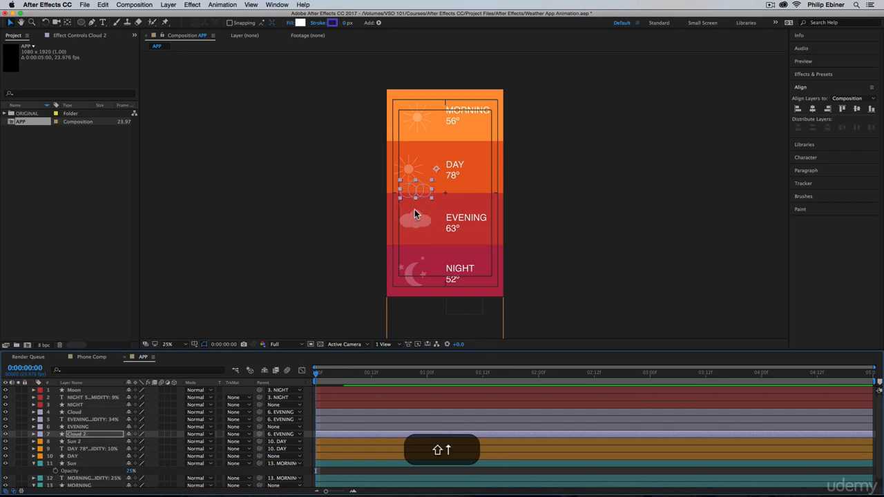
key("shift+Up")
key("shift+Up")
key("shift+Up")
key("shift+Up")
key("shift+Up")
key("shift+Up")
key("shift+Up")
key("shift+Up")
key("shift+Up")
key("shift+Up")
key("shift+Right")
key("shift+Right")
key("shift+Right")
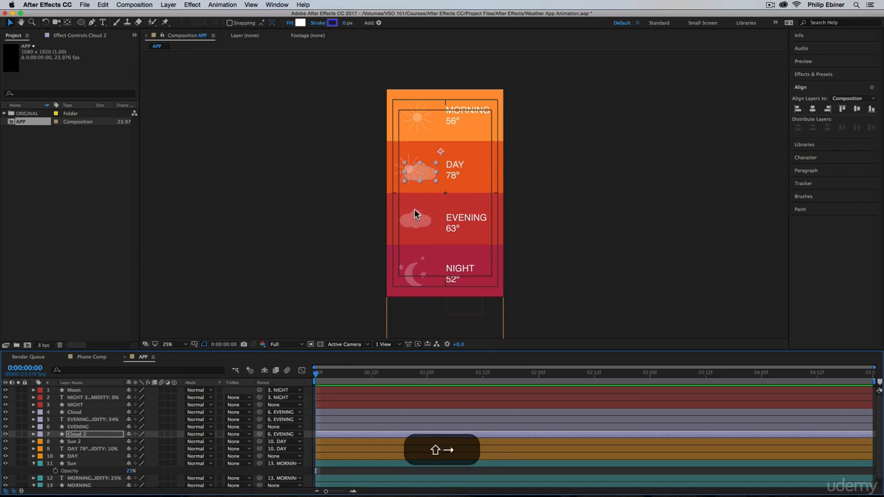
key("shift+Up")
key("shift+Up")
key("shift+Down")
key("shift+Down")
Scale the Cloud 2 layer down to 55% and nudge it over the lower-right part of the DAY section's sun.
key("shift+s")
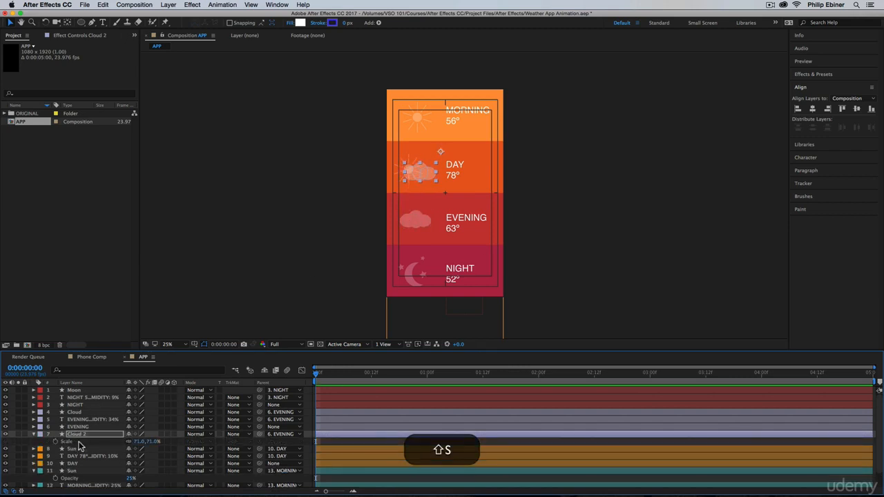
left_click_drag(138, 442, 136, 445)
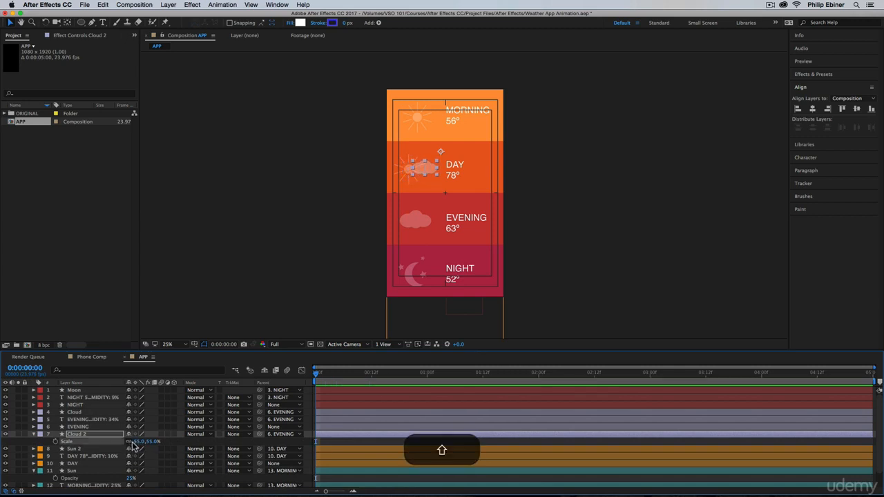
key("shift+Up")
key("shift+Left")
key("shift+Left")
key("shift+Left")
key("shift+Down")
key("shift+Down")
key("shift+Down")
key("shift+Down")
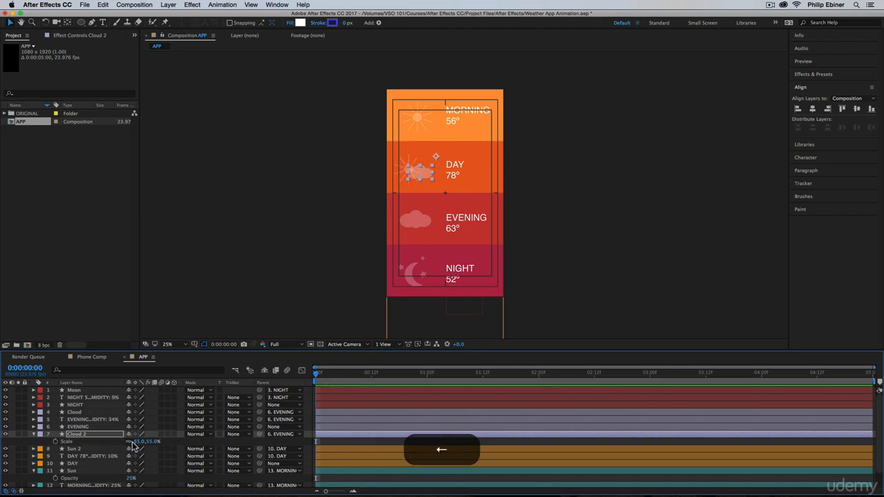
Set the Cloud 2 layer's label color to Orange and parent it to the DAY shape layer, then collapse its properties.
left_click(40, 434)
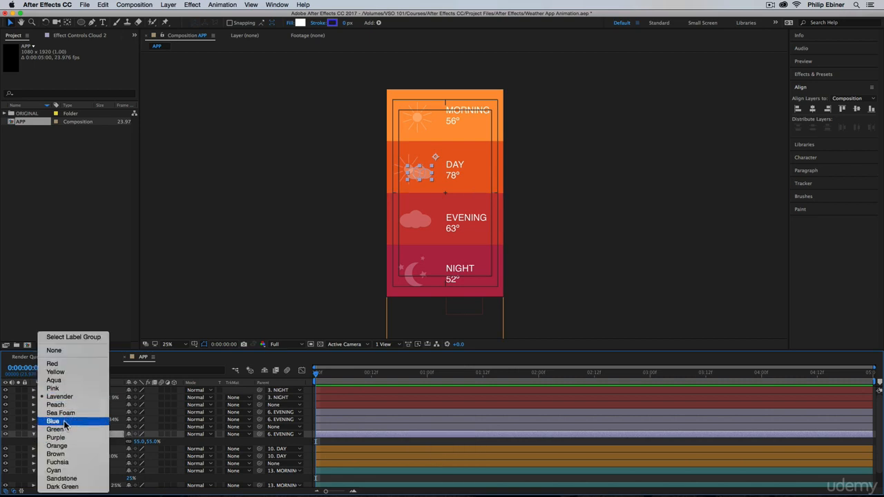
left_click(67, 447)
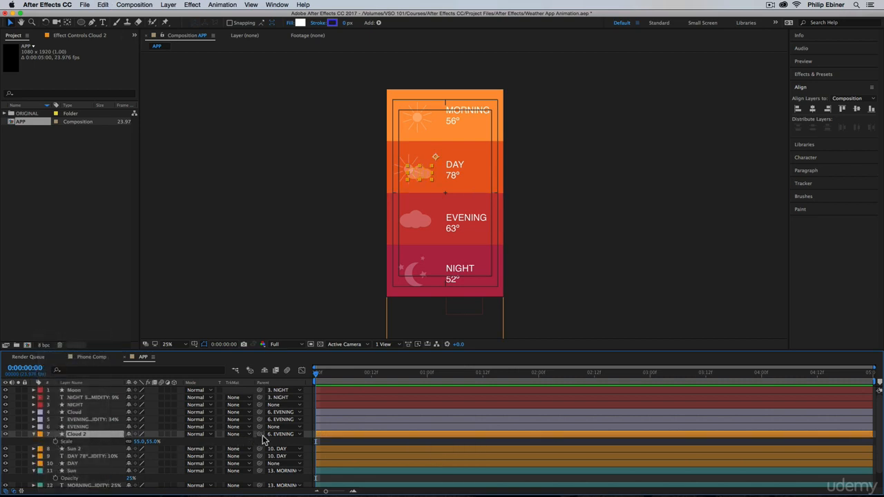
left_click_drag(259, 435, 72, 463)
left_click(33, 435)
left_click(388, 472)
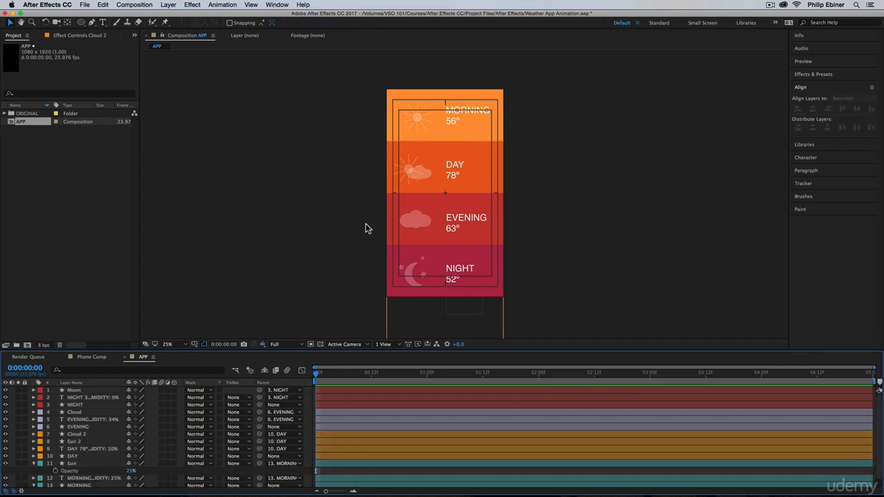
Solo the DAY text layer, replace its SUNNY line with PARTLY CLOUDY, and turn solo off again.
left_click(454, 167)
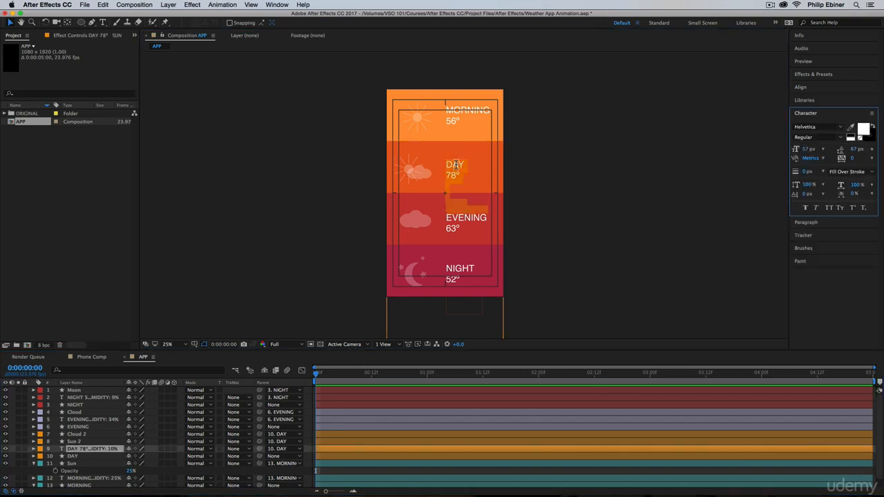
key("v")
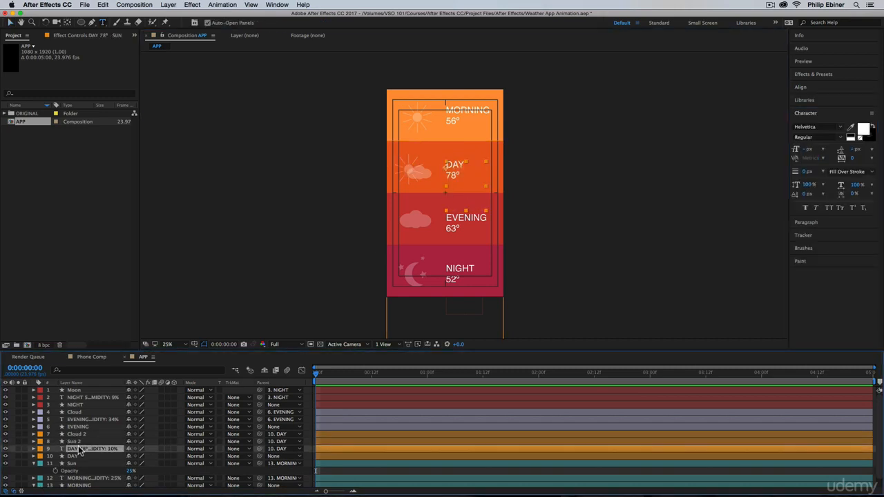
left_click(18, 449)
double_click(450, 202)
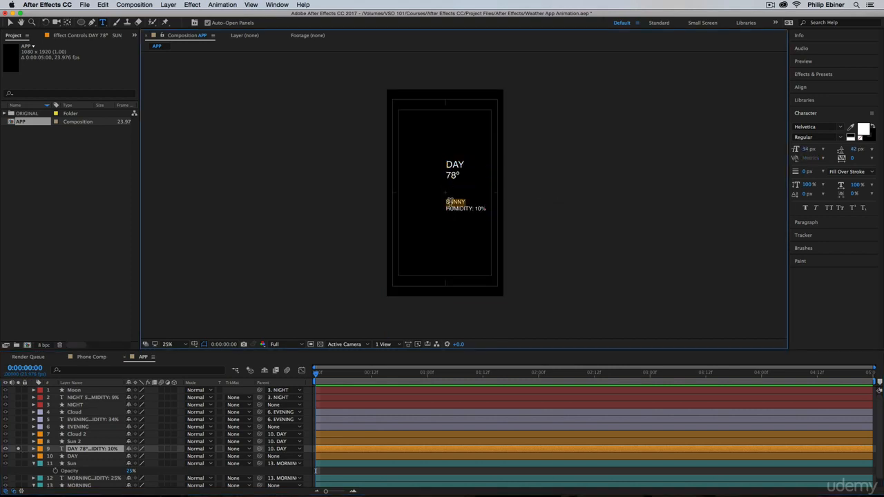
type("RTLY CLOUDY")
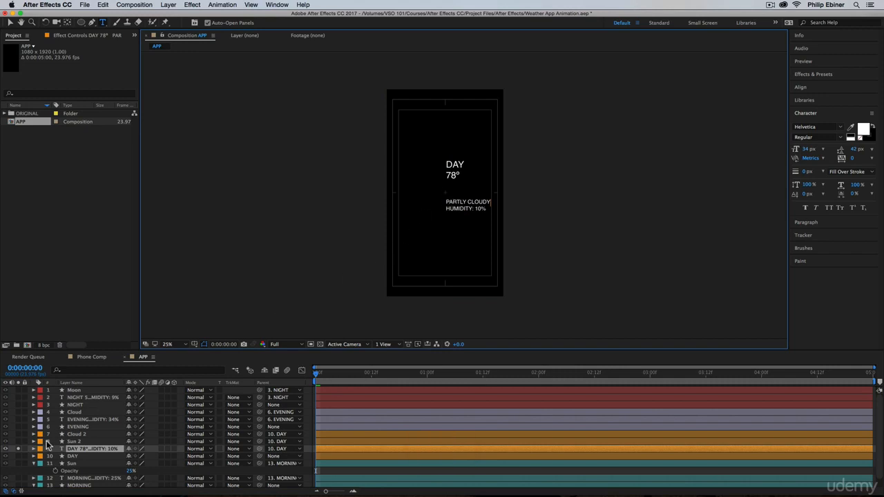
left_click(18, 449)
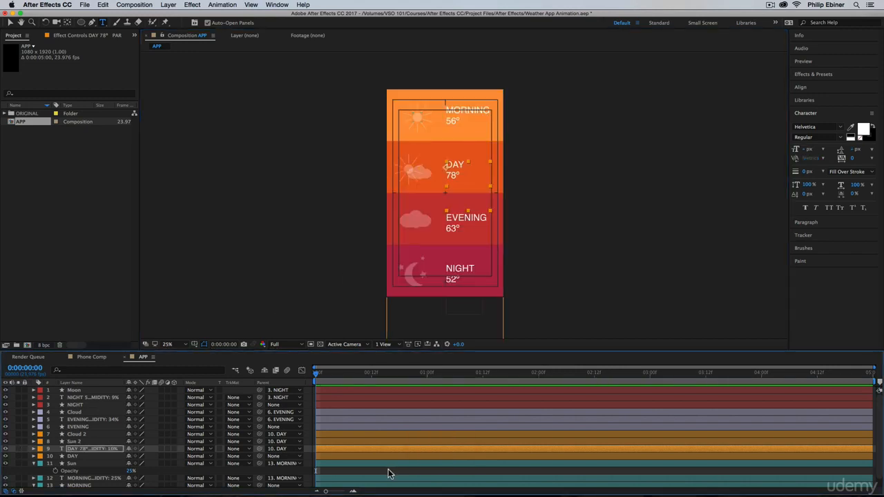
Collapse the open properties of all layers and set the current time to the start of the APP composition.
key("super+a")
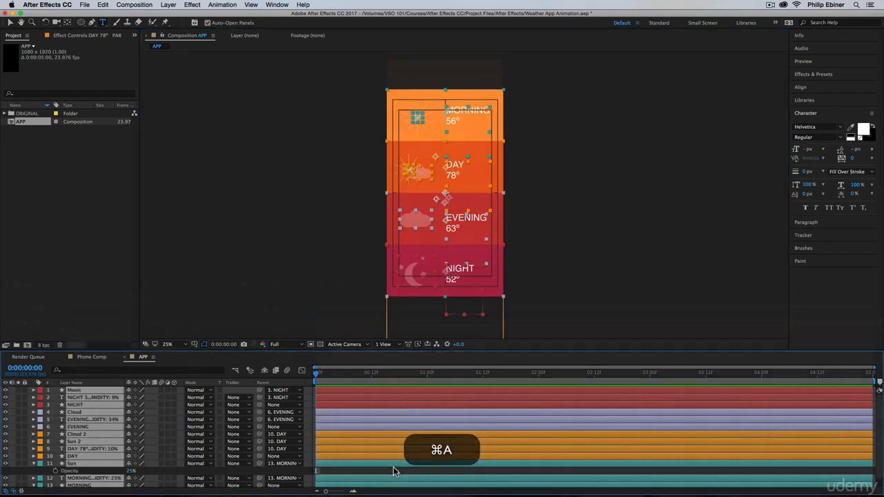
key("s")
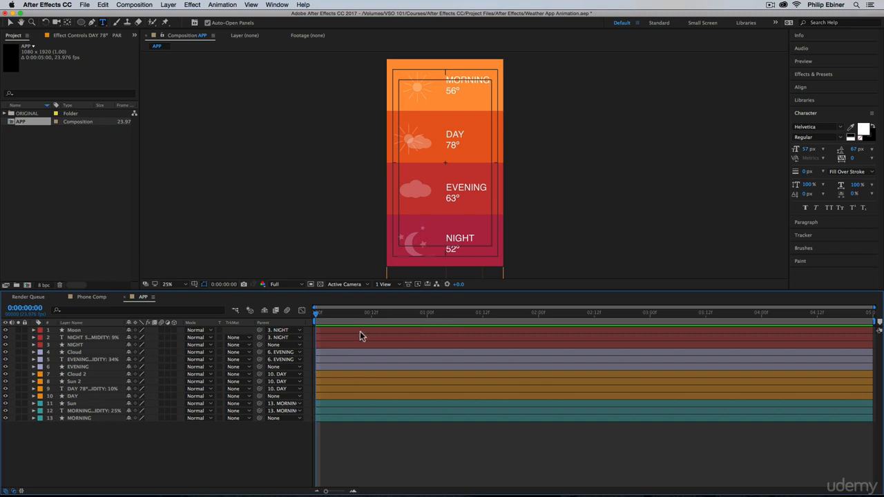
left_click_drag(373, 317, 168, 306)
Scrub through the Phone Comp composition to review its finished app animation, then return to the APP composition.
left_click(91, 297)
left_click_drag(349, 315, 627, 349)
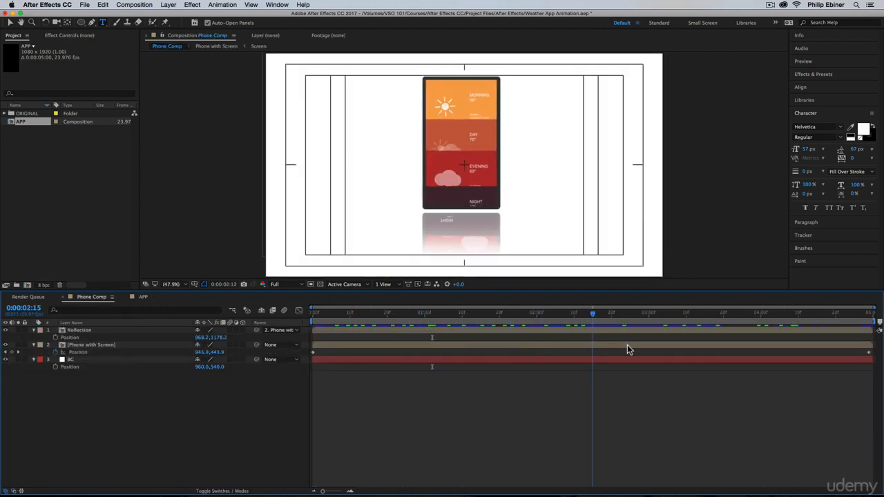
left_click(143, 297)
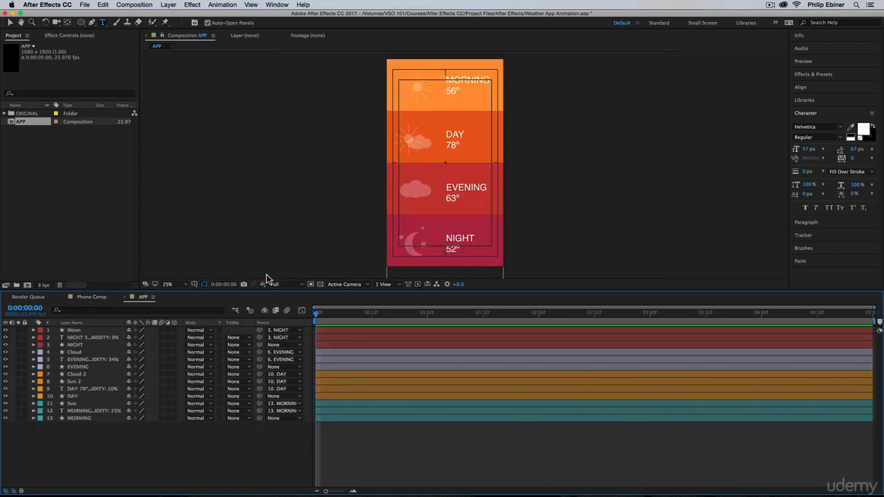